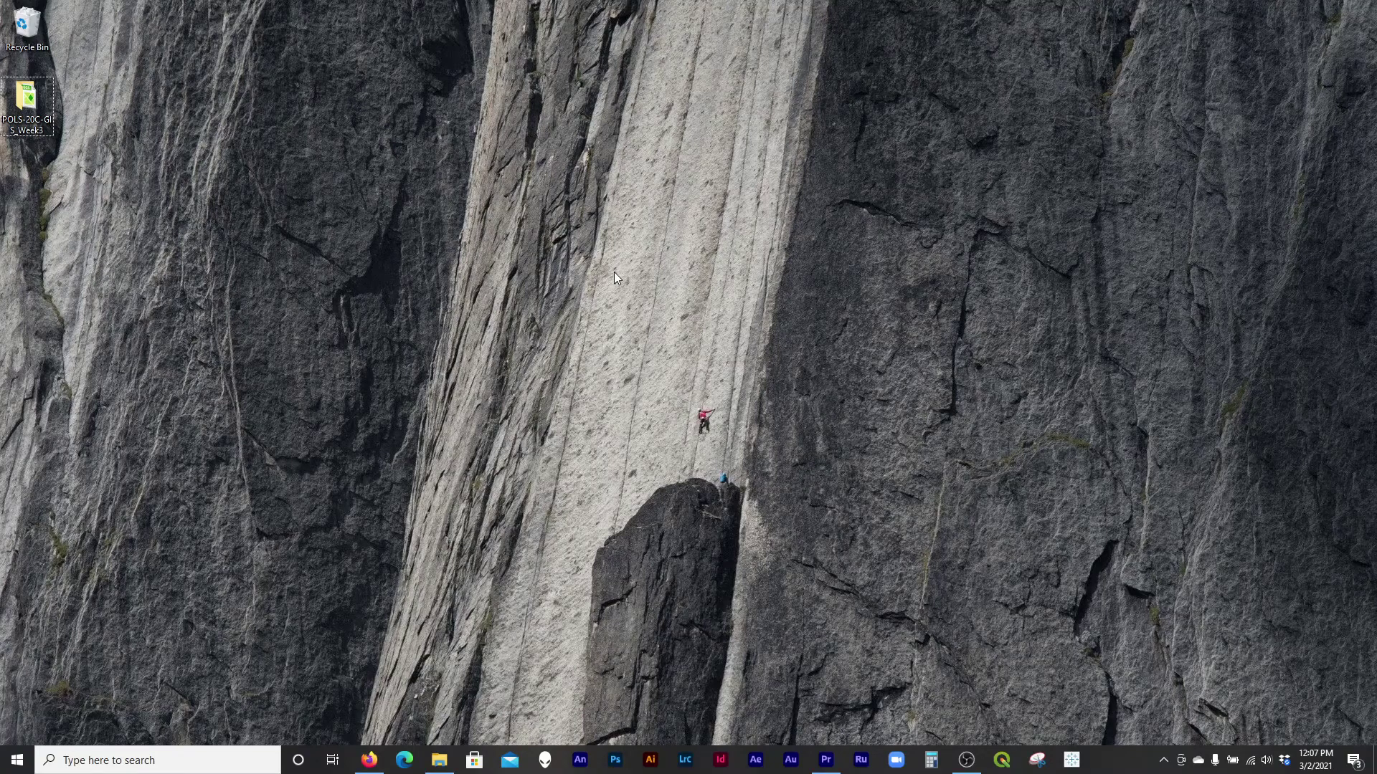
Open the desktop POLS-20C-GIS_Week3 folder in File Explorer
left_click(21, 99)
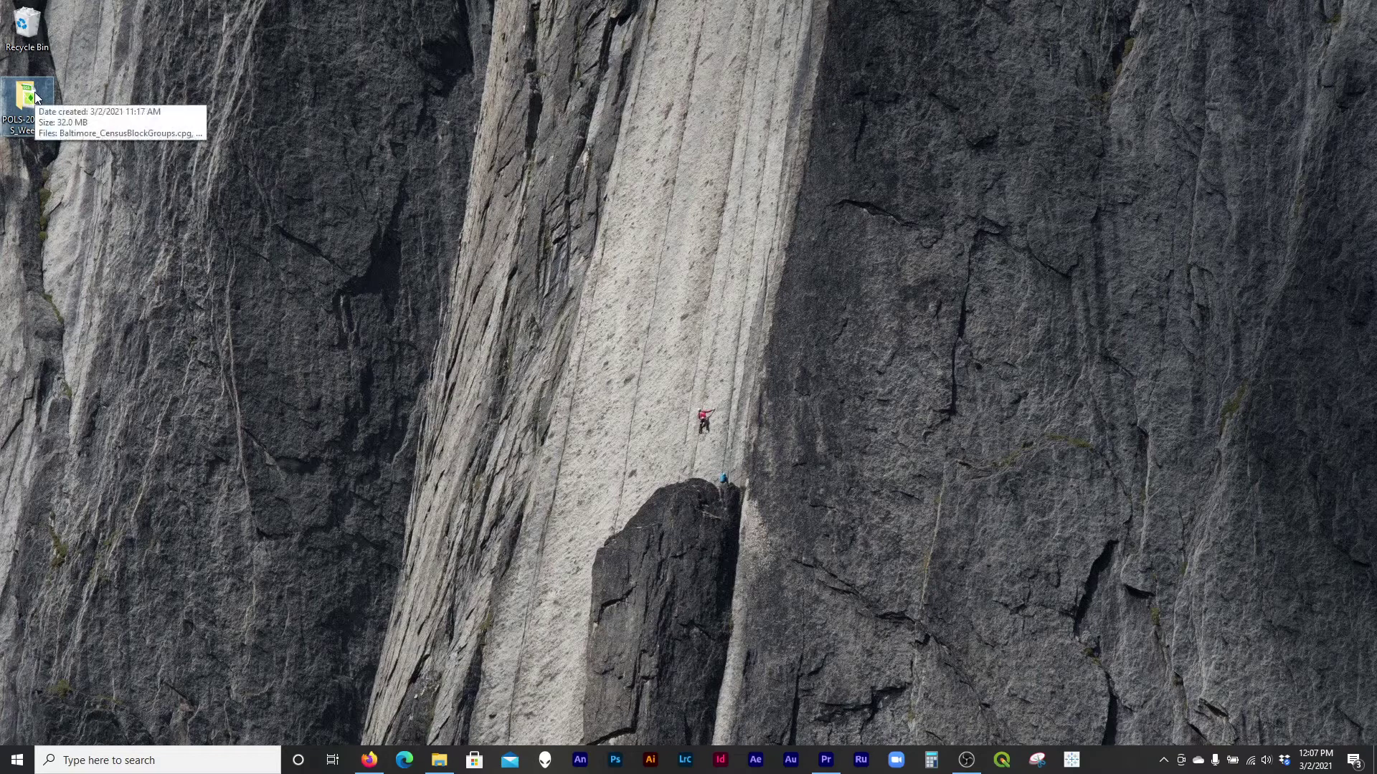
left_click(481, 175)
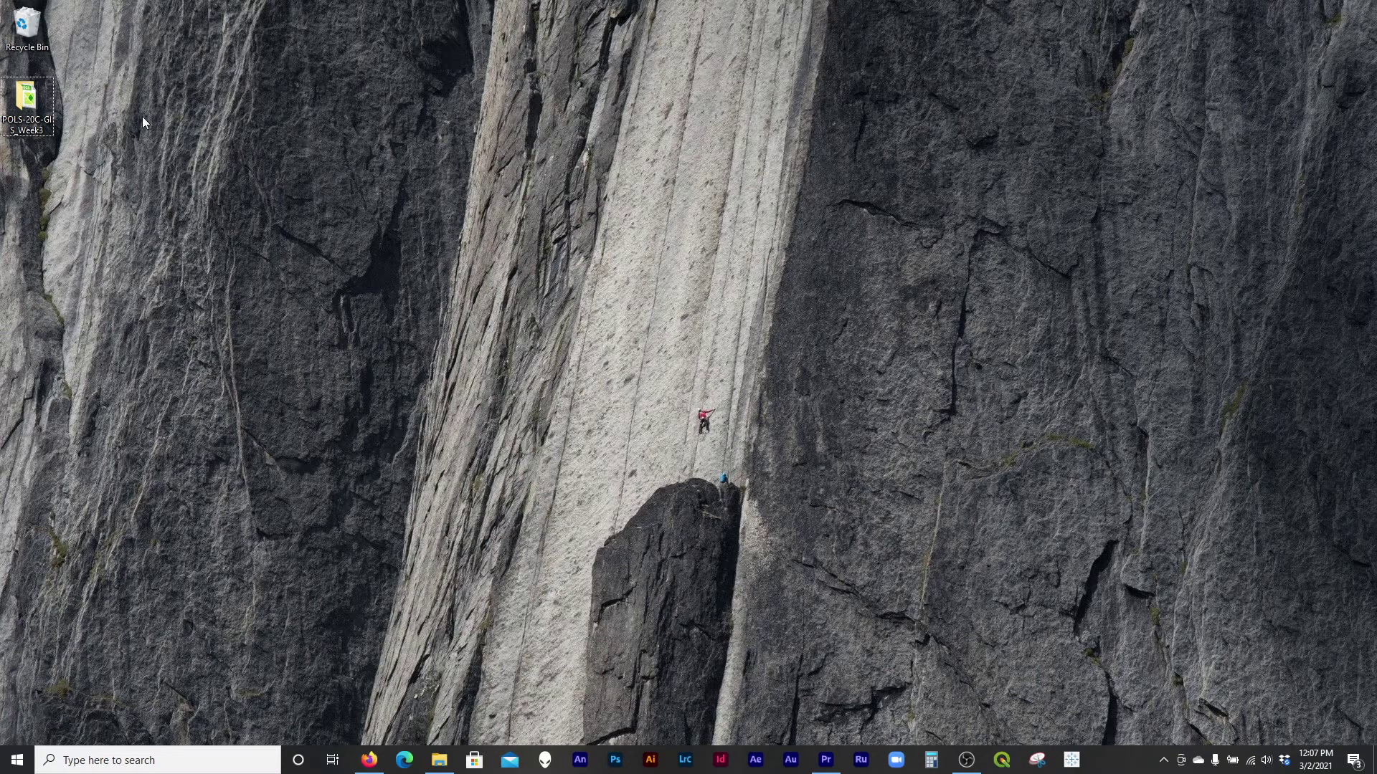
left_click(35, 96)
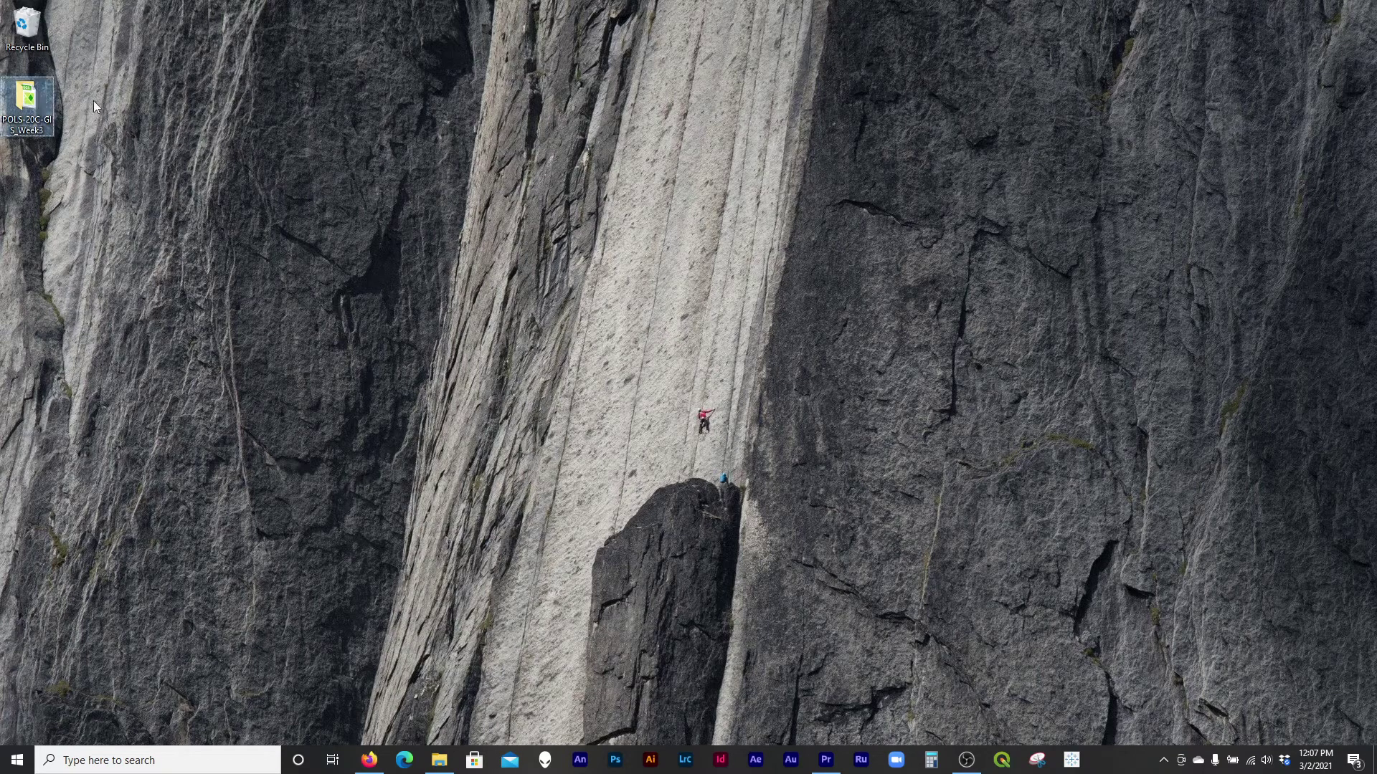
double_click(29, 105)
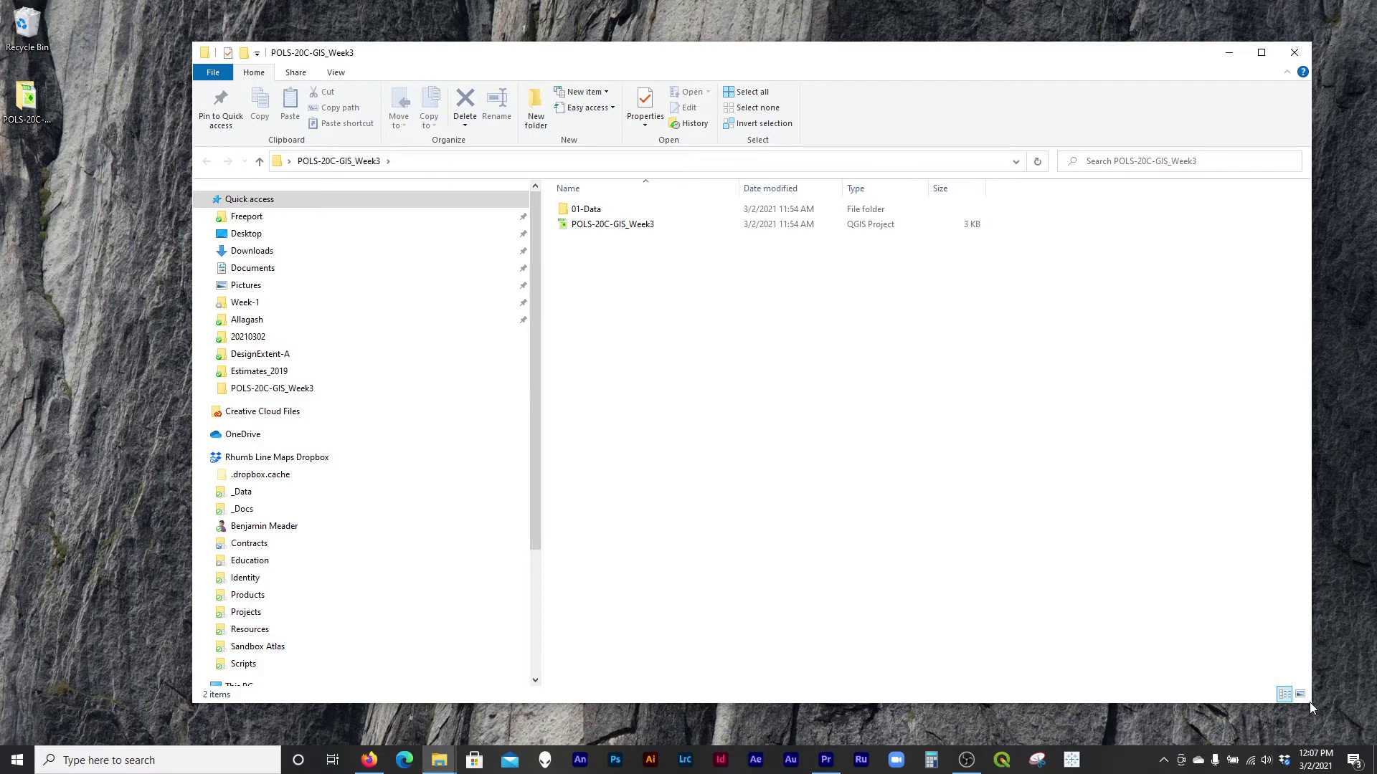
Shrink the Explorer window and widen its file list area
left_click_drag(1283, 690, 1090, 566)
left_click(32, 88)
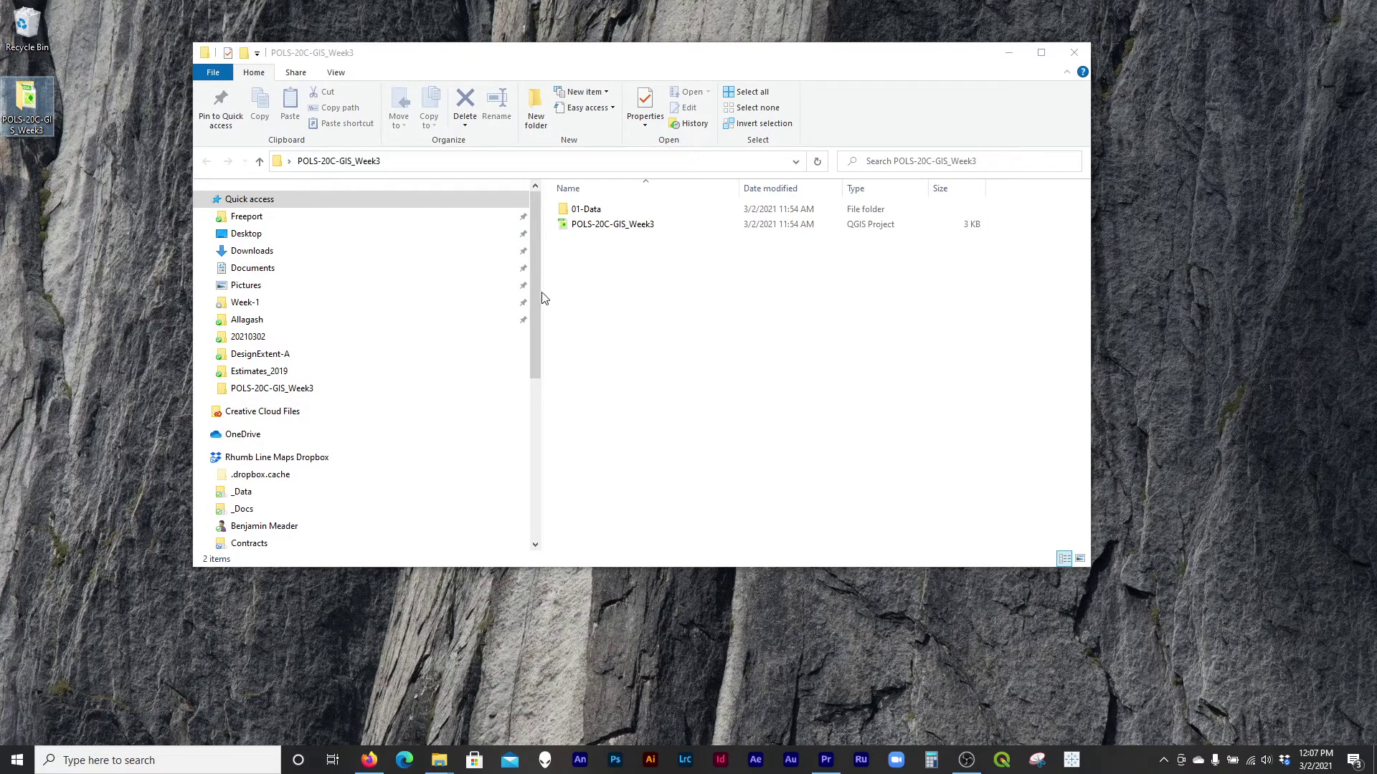
left_click_drag(543, 292, 414, 292)
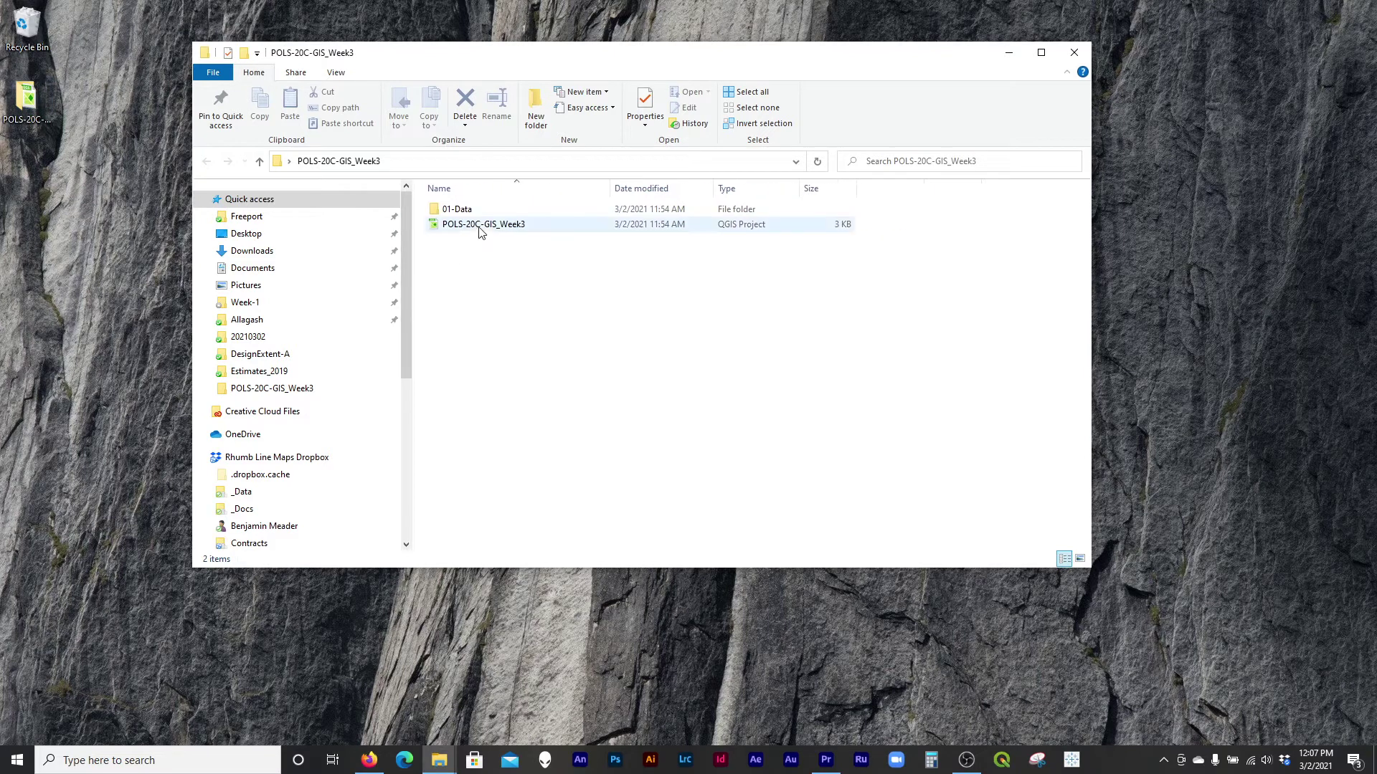
left_click(528, 228)
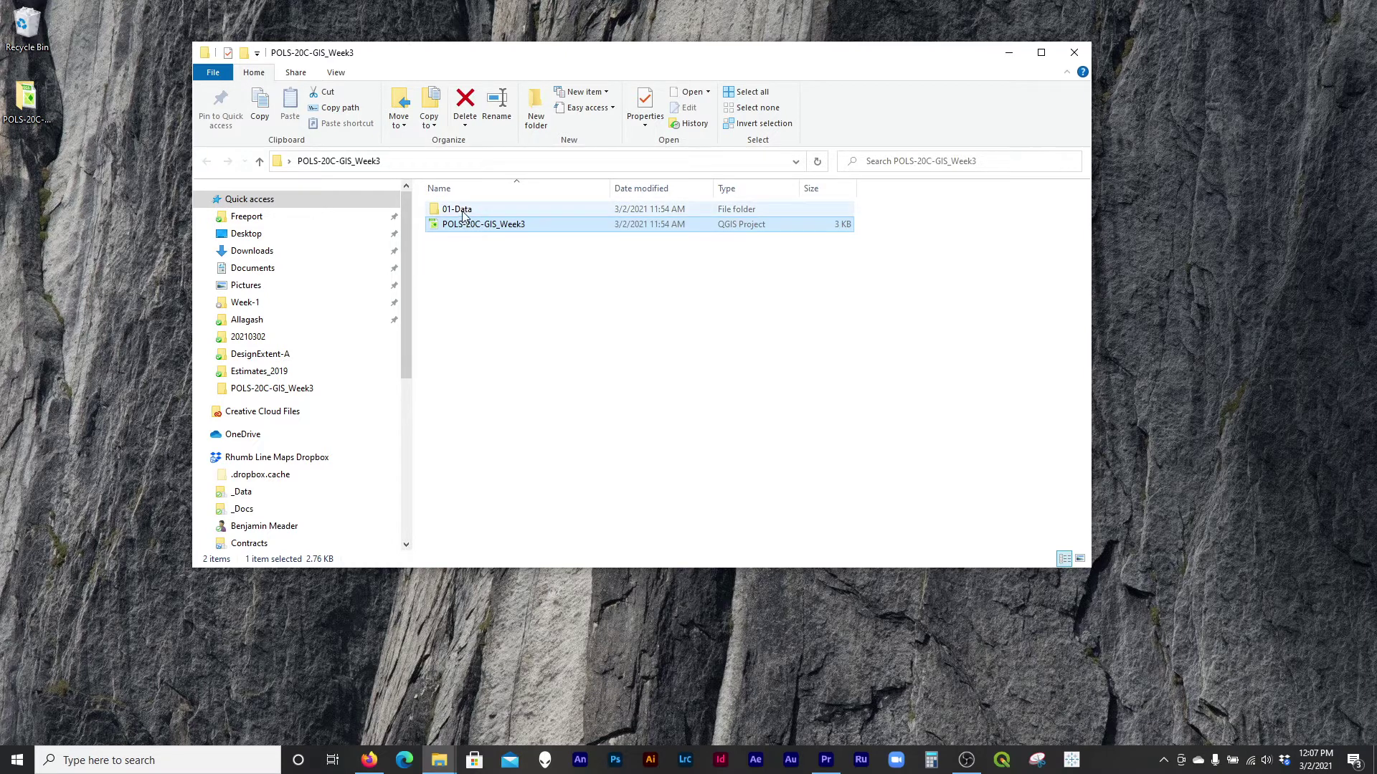
Open 01-Data and inspect the five Baltimore_CensusBlockGroups shapefile component files
left_click(461, 212)
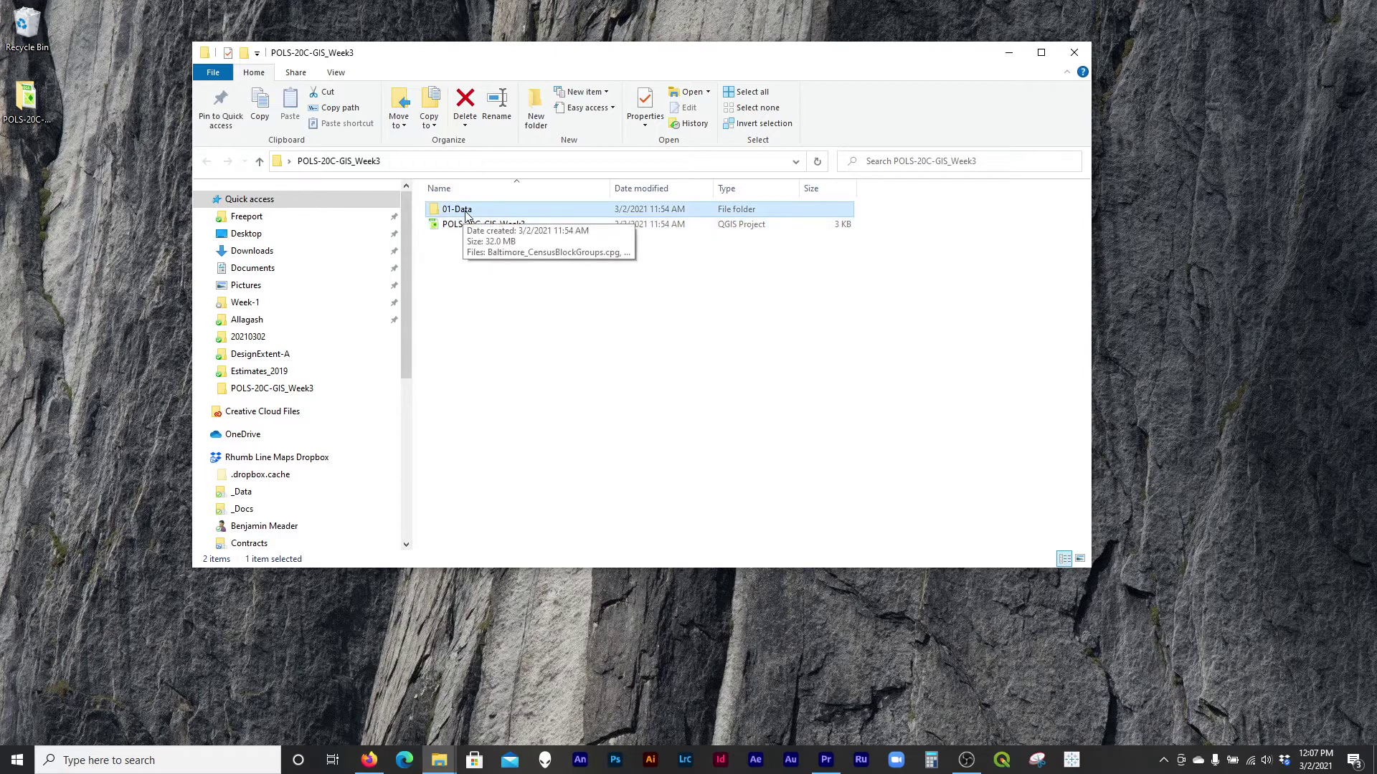
left_click(465, 226)
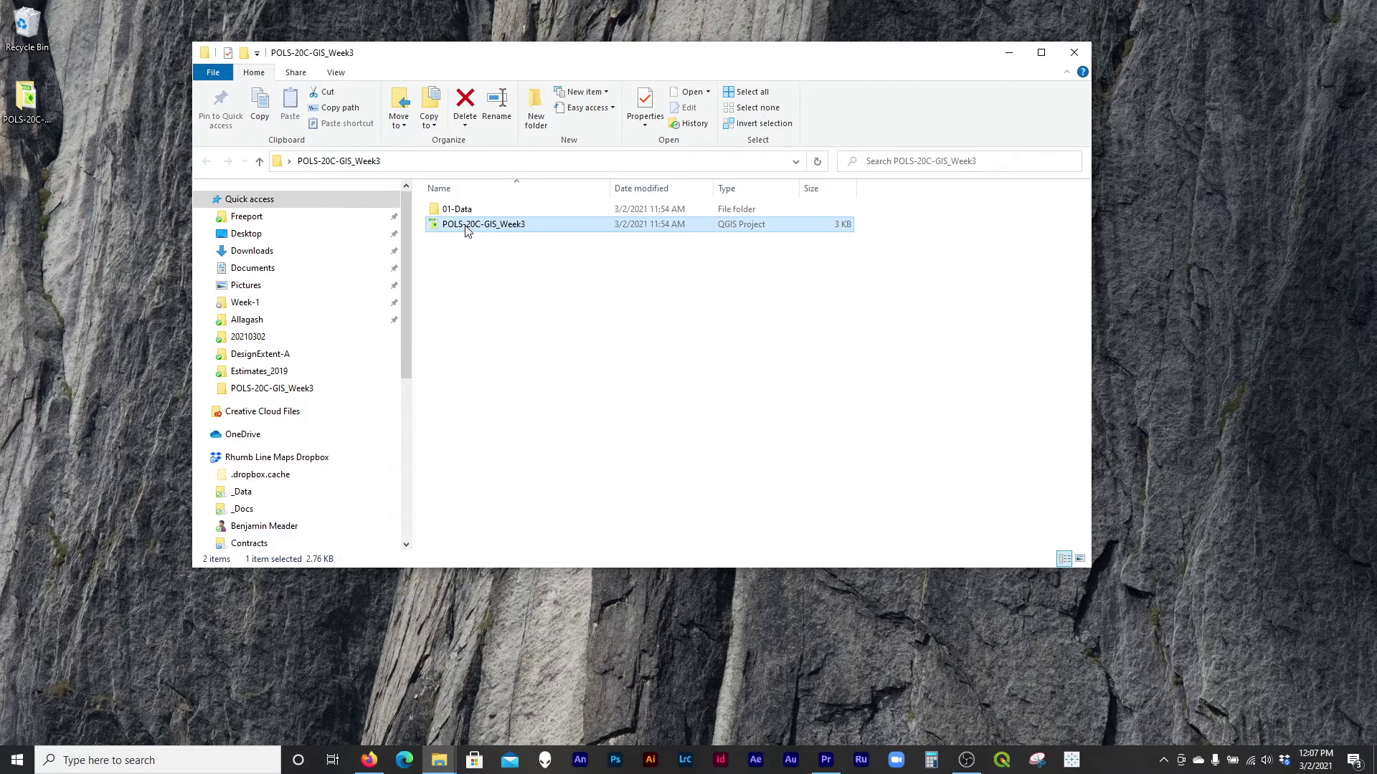
double_click(463, 209)
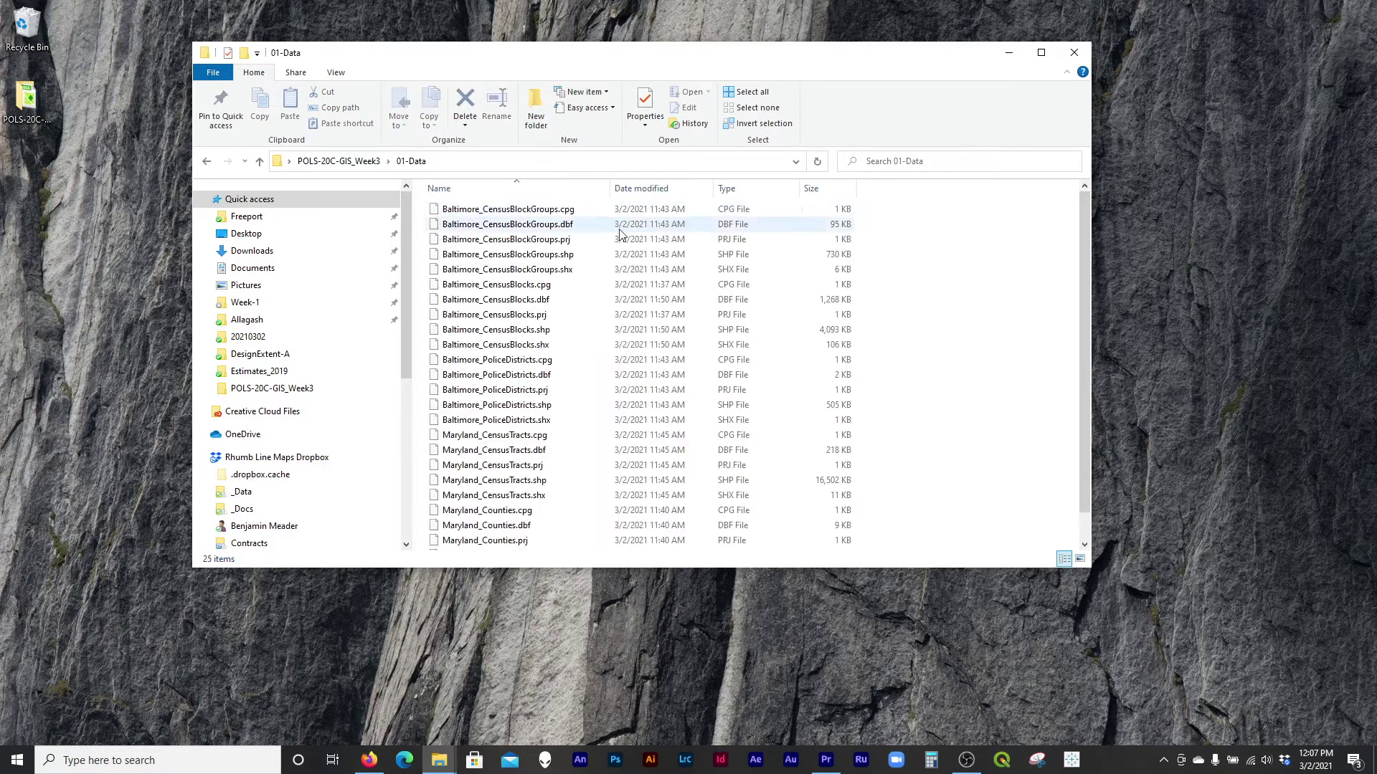
scroll(879, 318, "down", 1)
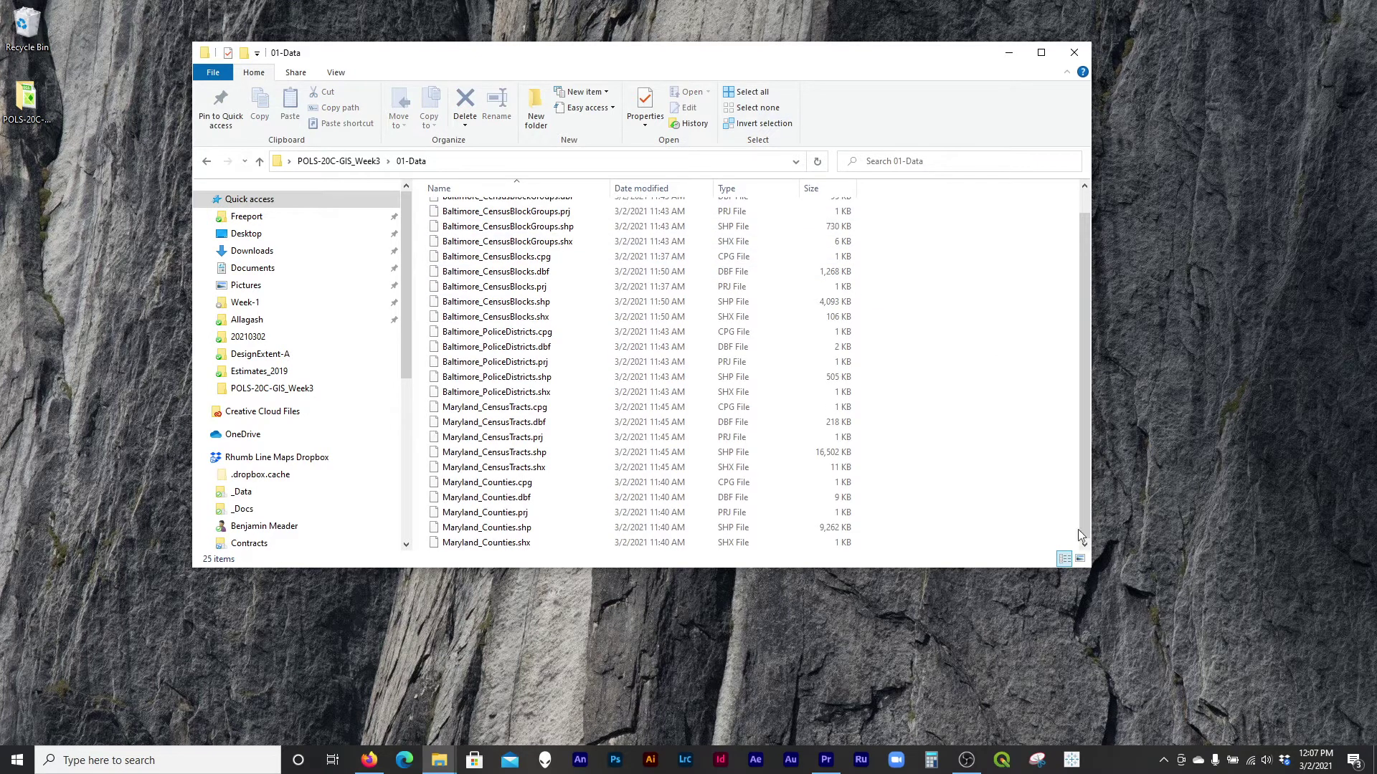
left_click_drag(1091, 571, 1174, 687)
key("Down")
key("Down")
key("Down")
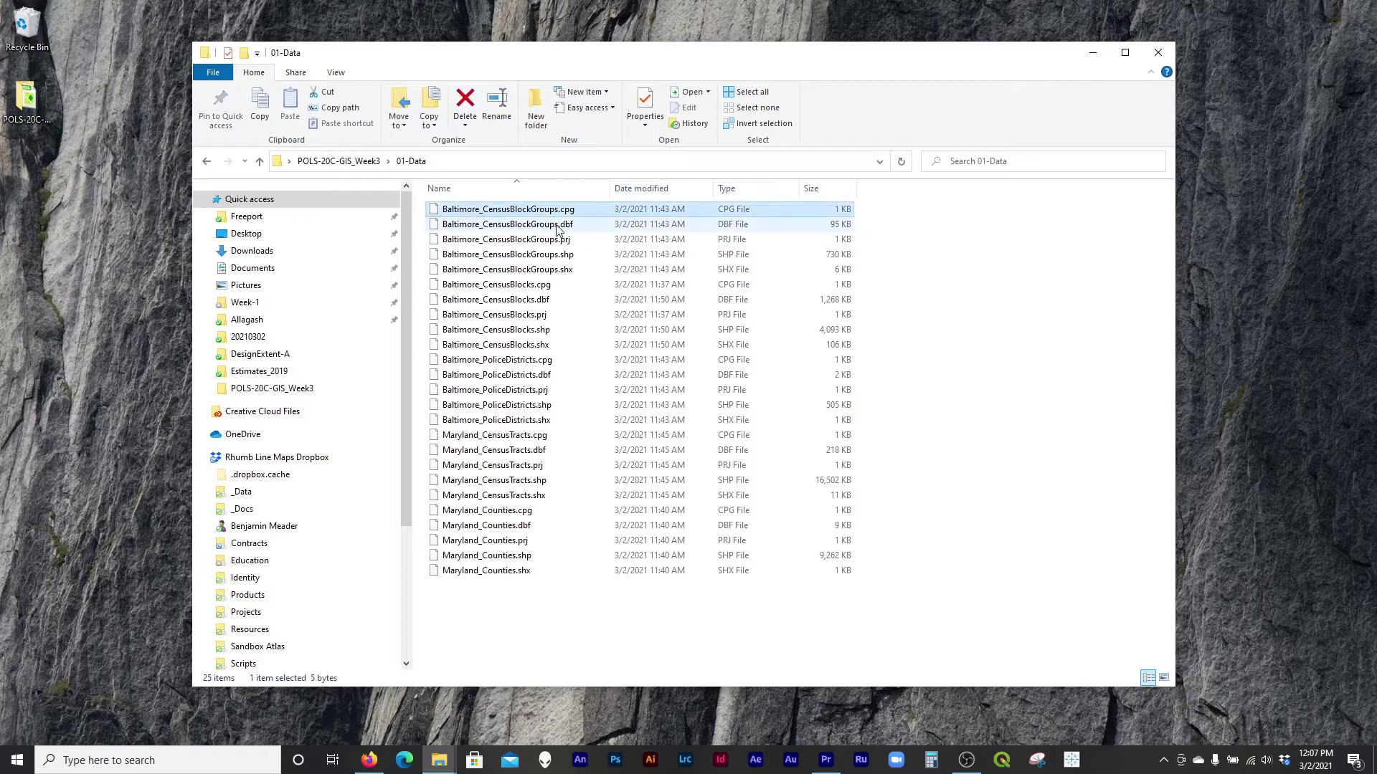
key("Down")
key("Down")
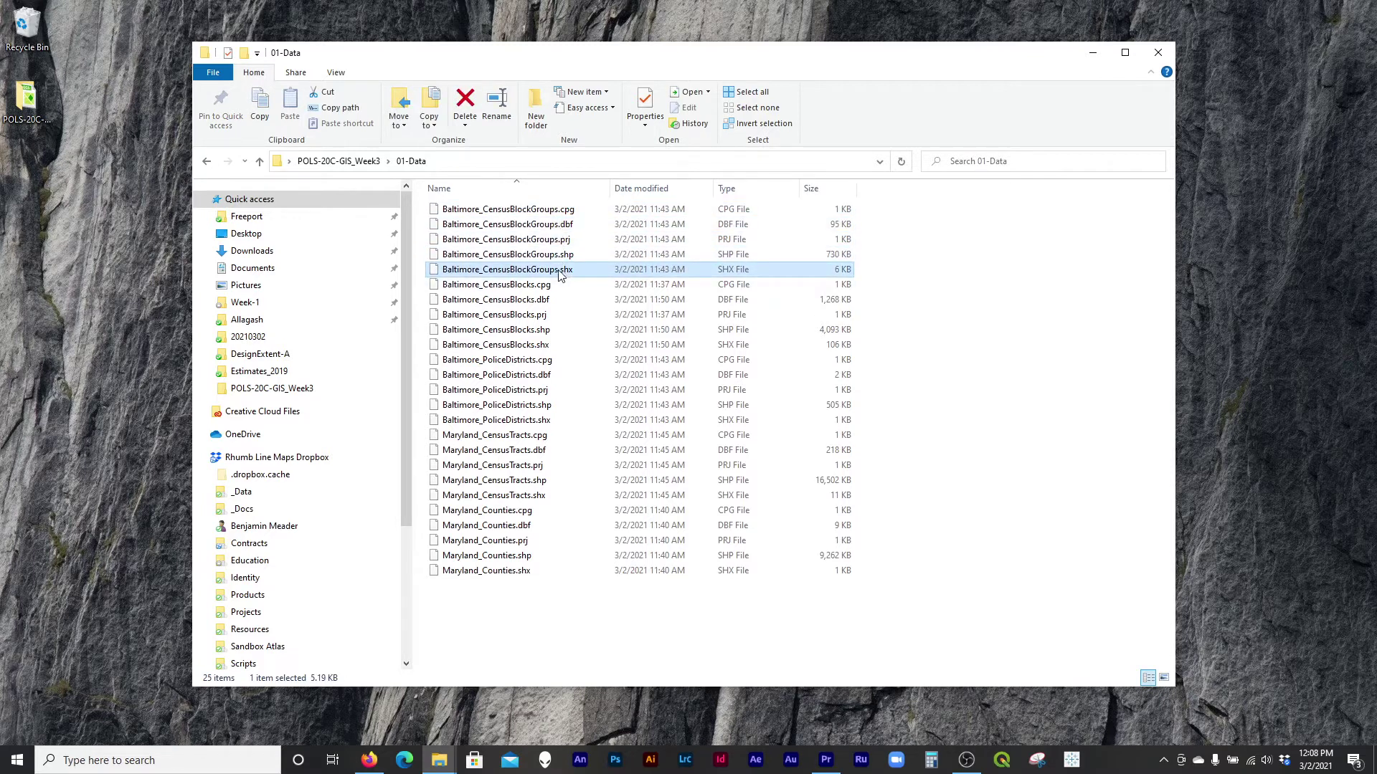
left_click(564, 209, "shift")
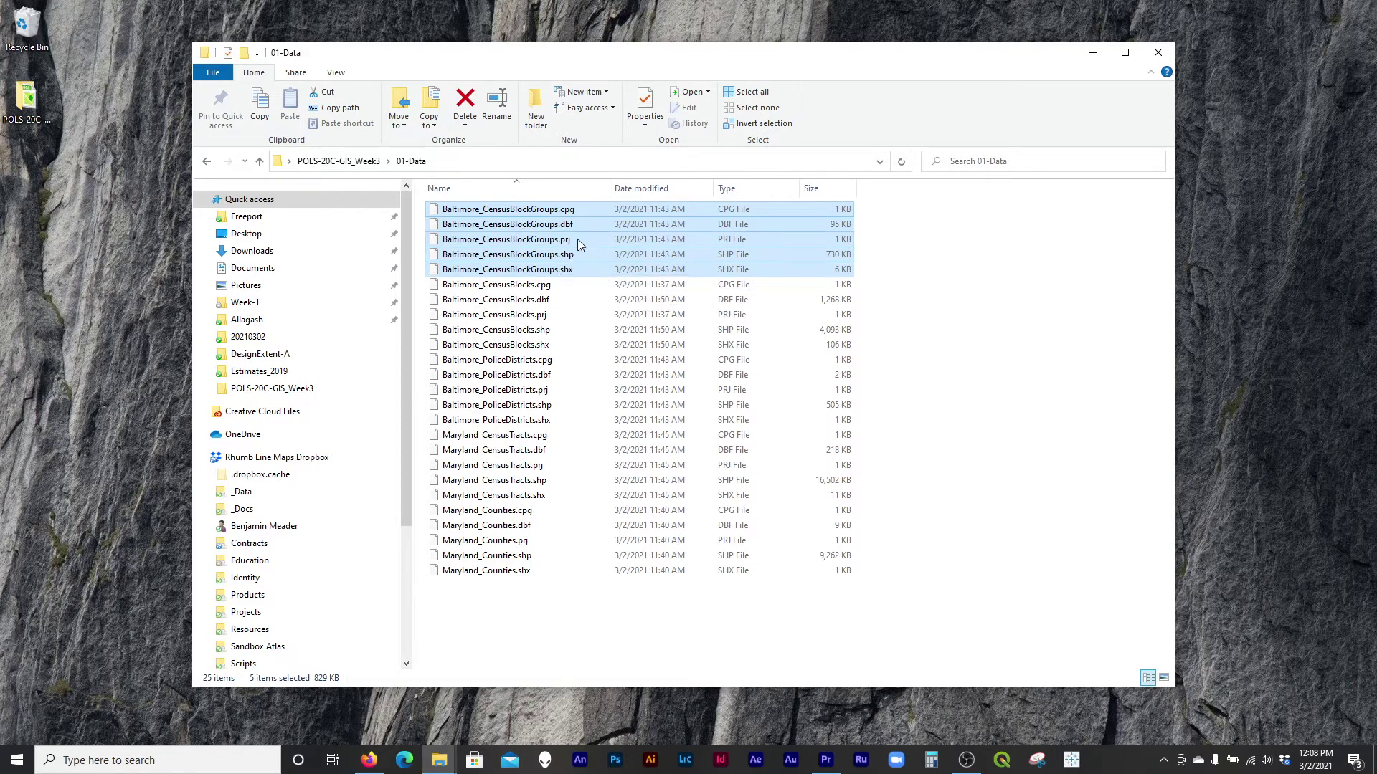
Return to POLS-20C-GIS_Week3 and open the POLS-20C-GIS_Week3 project in QGIS
left_click(377, 163)
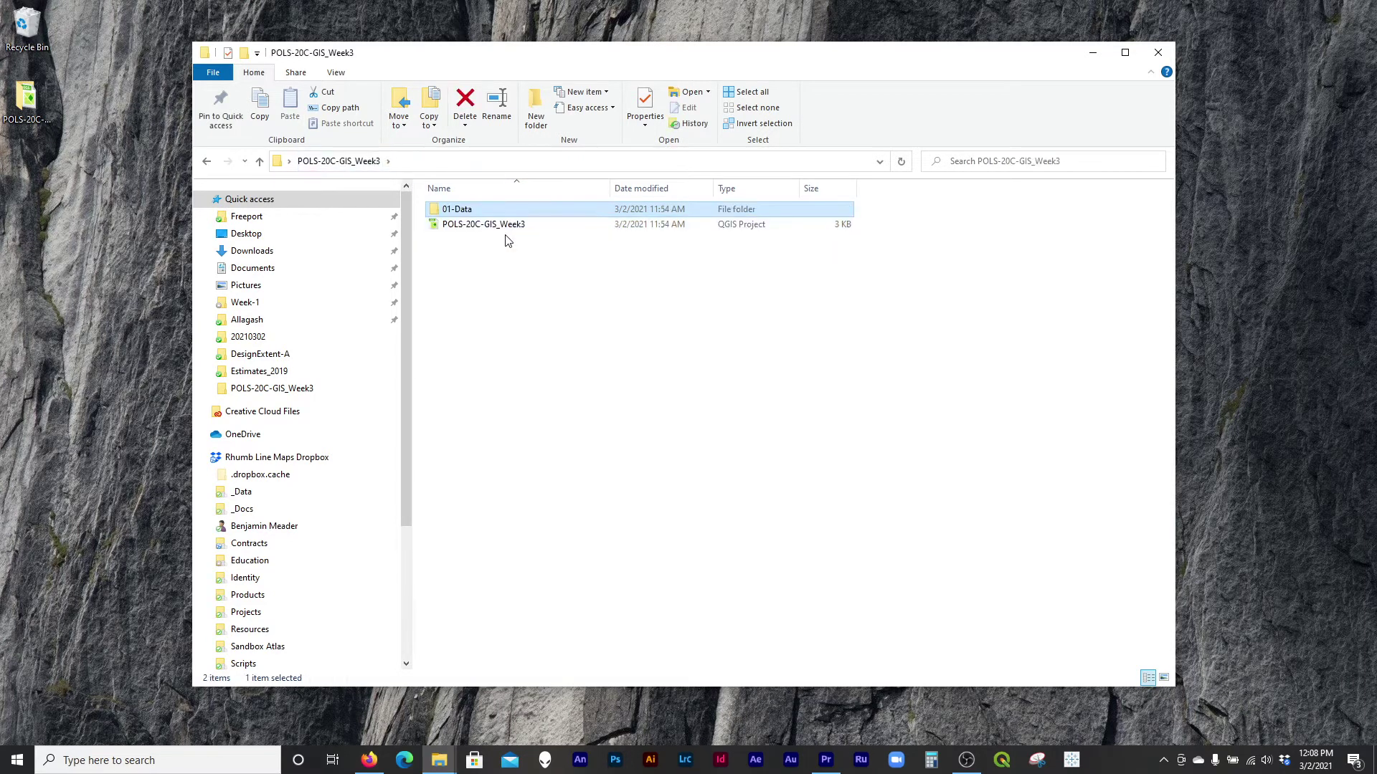
left_click(446, 228)
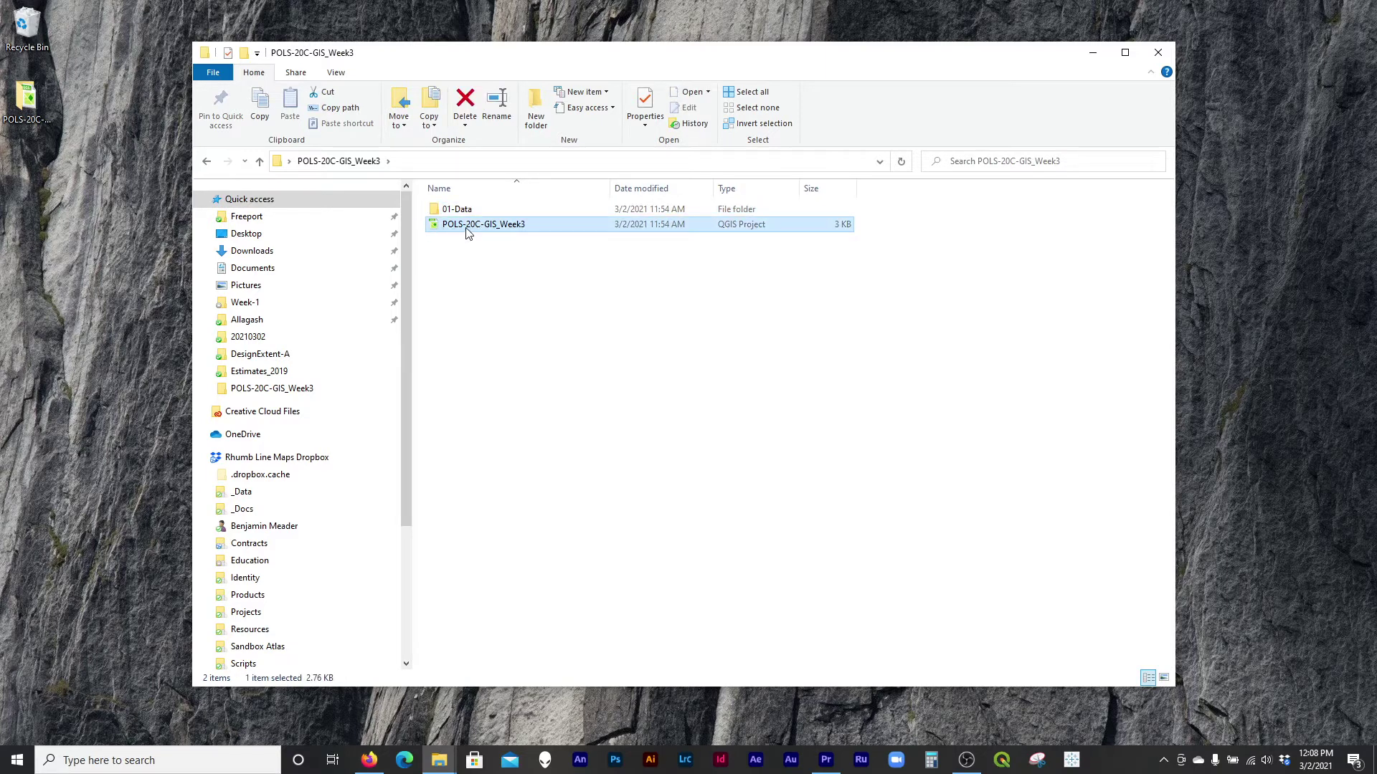
double_click(467, 226)
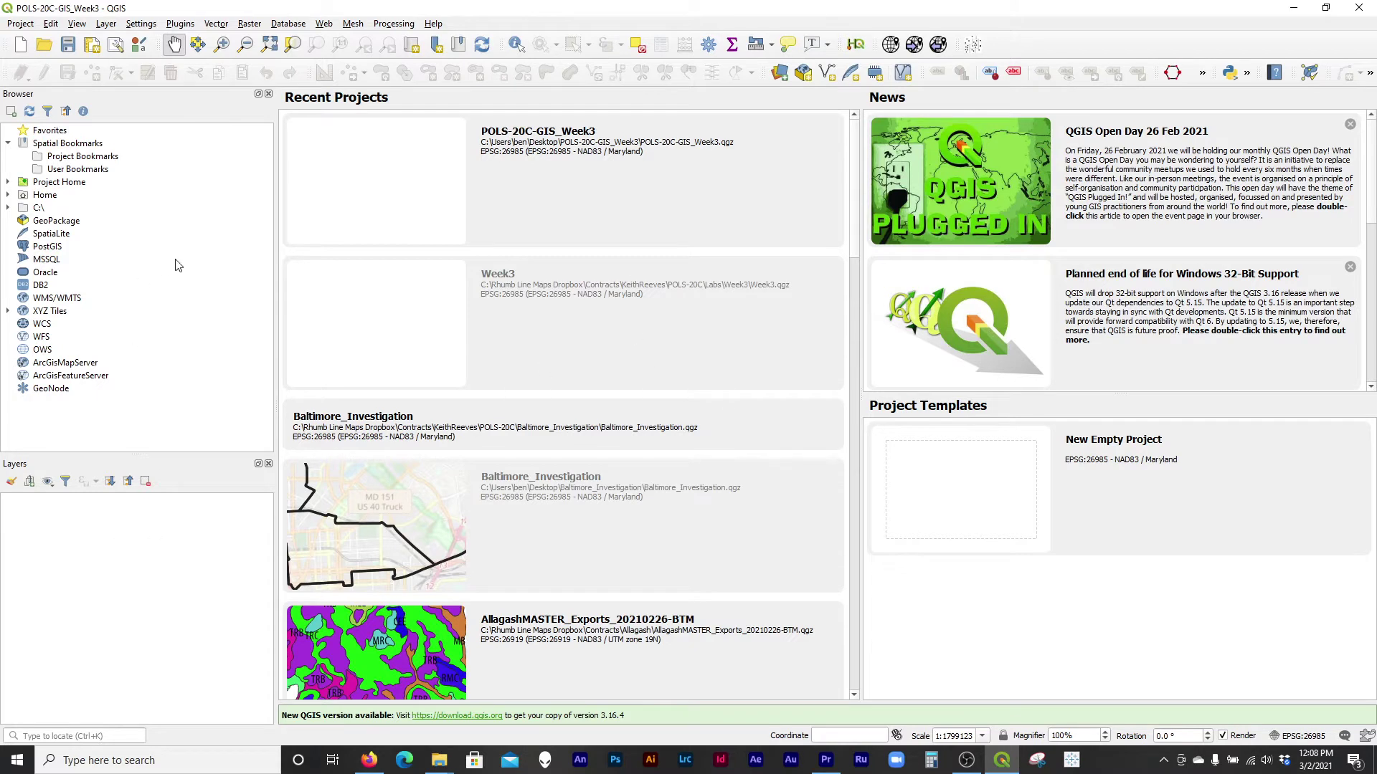
Expand Project Home in the Browser and minimize the project folder window
left_click(8, 182)
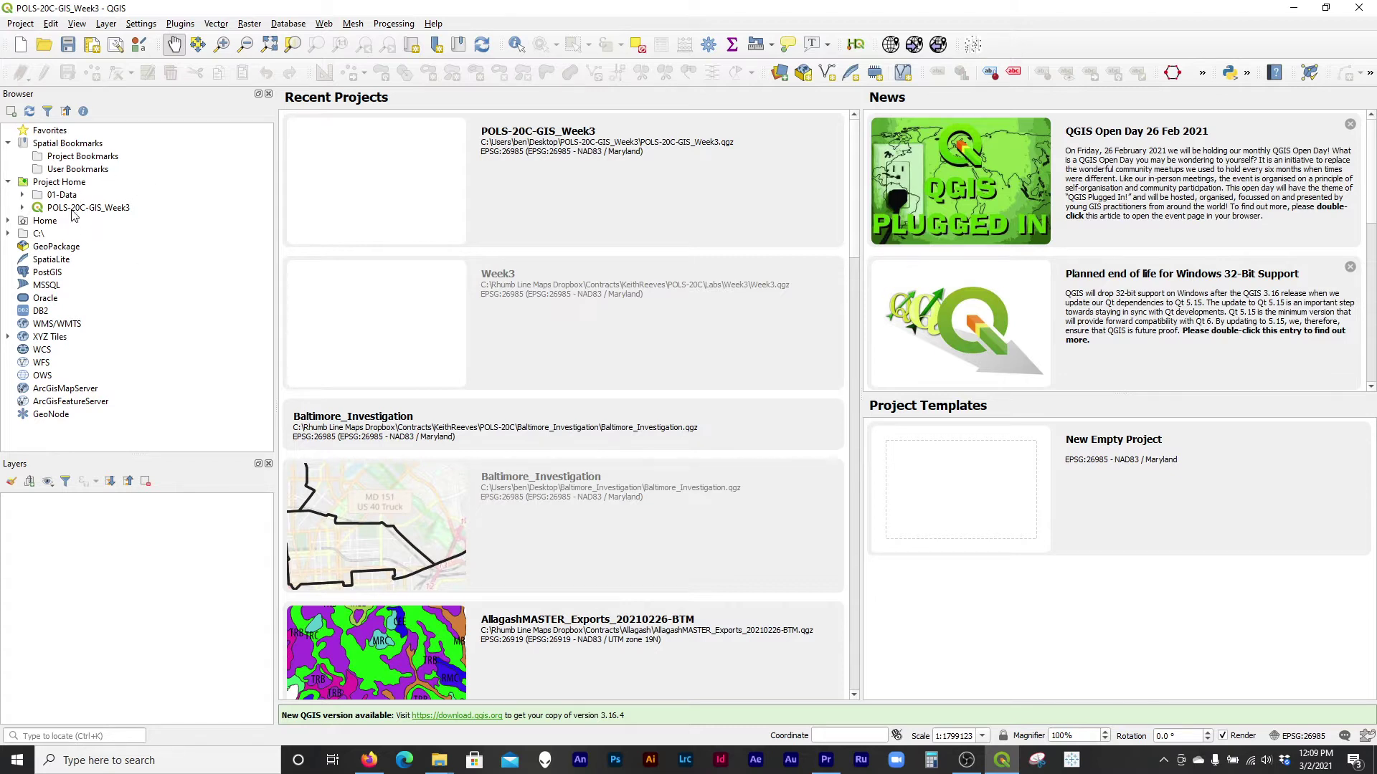
left_click(50, 184)
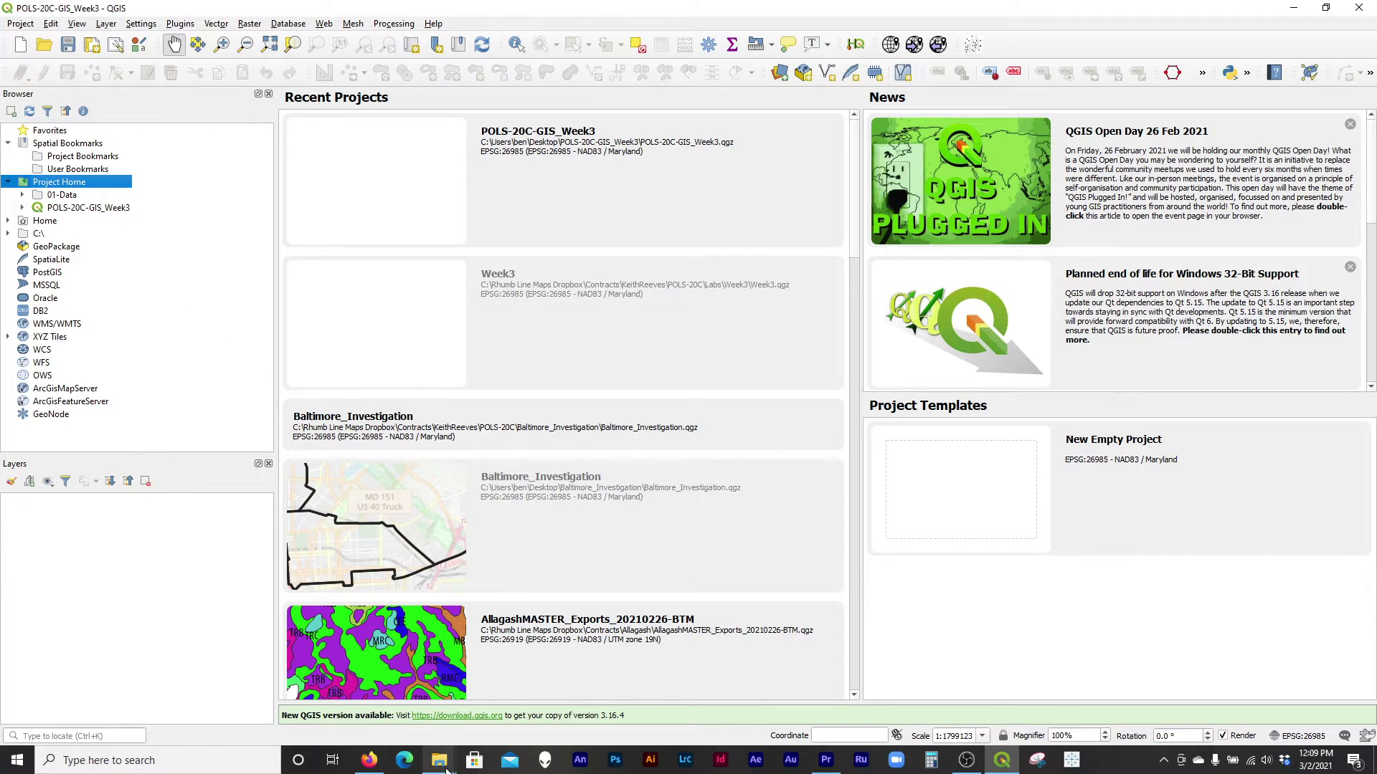
mouse_move(452, 753)
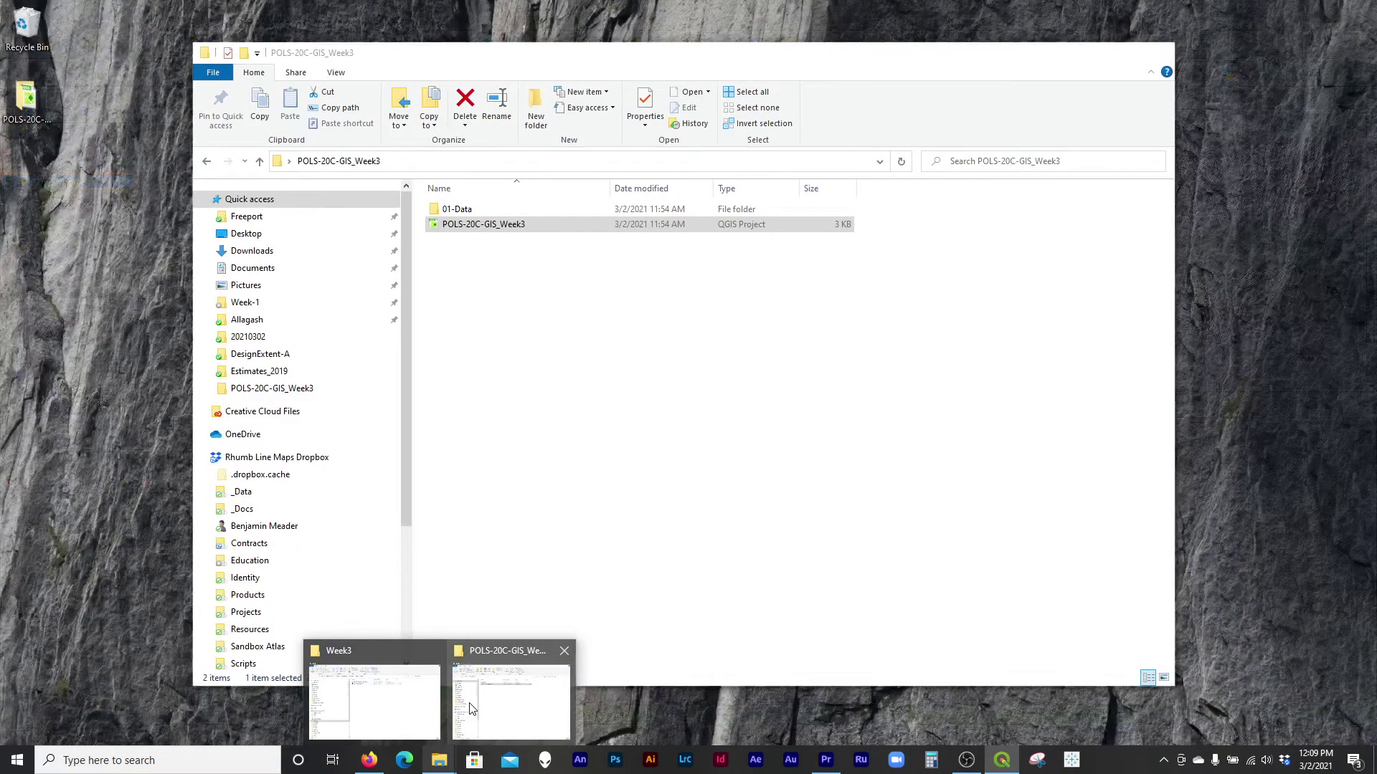
left_click(511, 699)
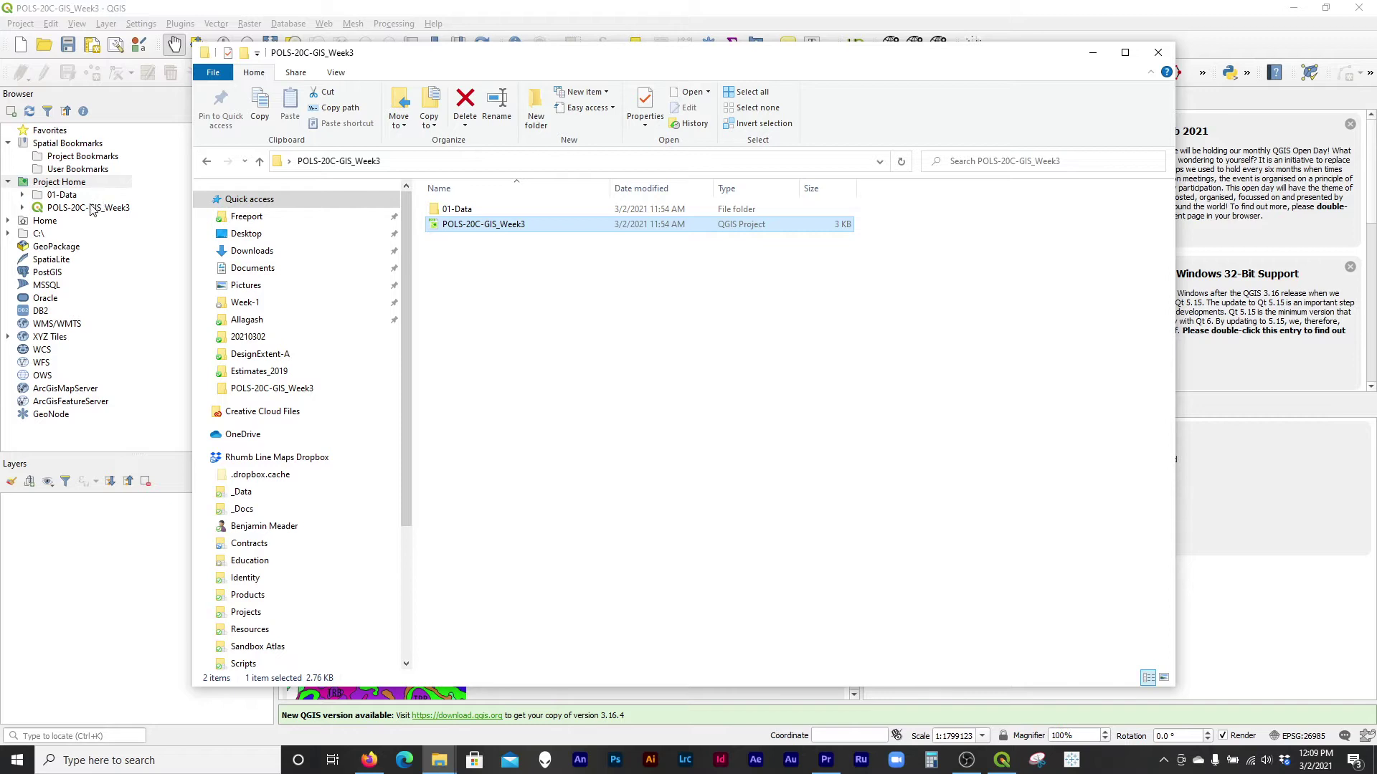
left_click(1092, 53)
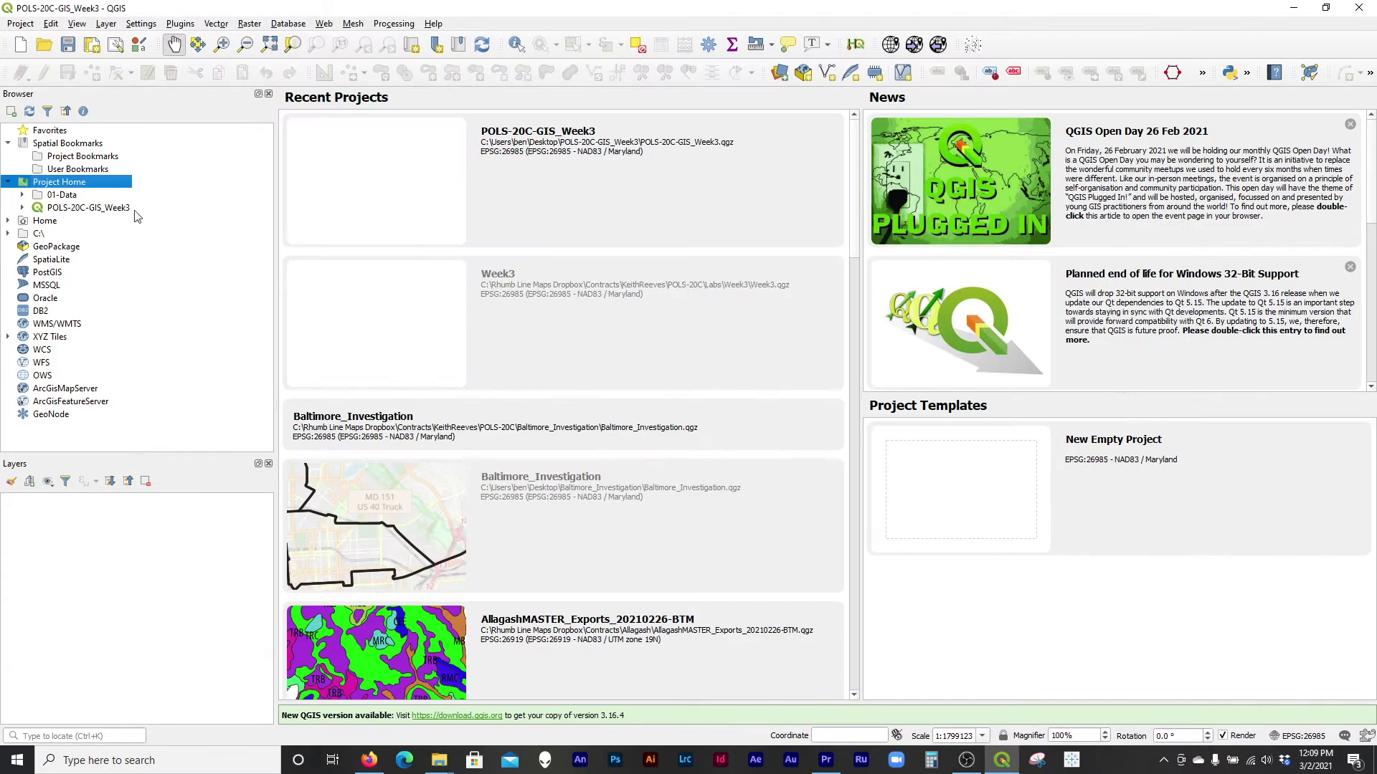
Browse Home > Desktop > POLS-20C-GIS_Week3 > 01-Data and load Baltimore_CensusBlocks.shp
left_click(8, 233)
left_click(8, 233)
left_click(9, 234)
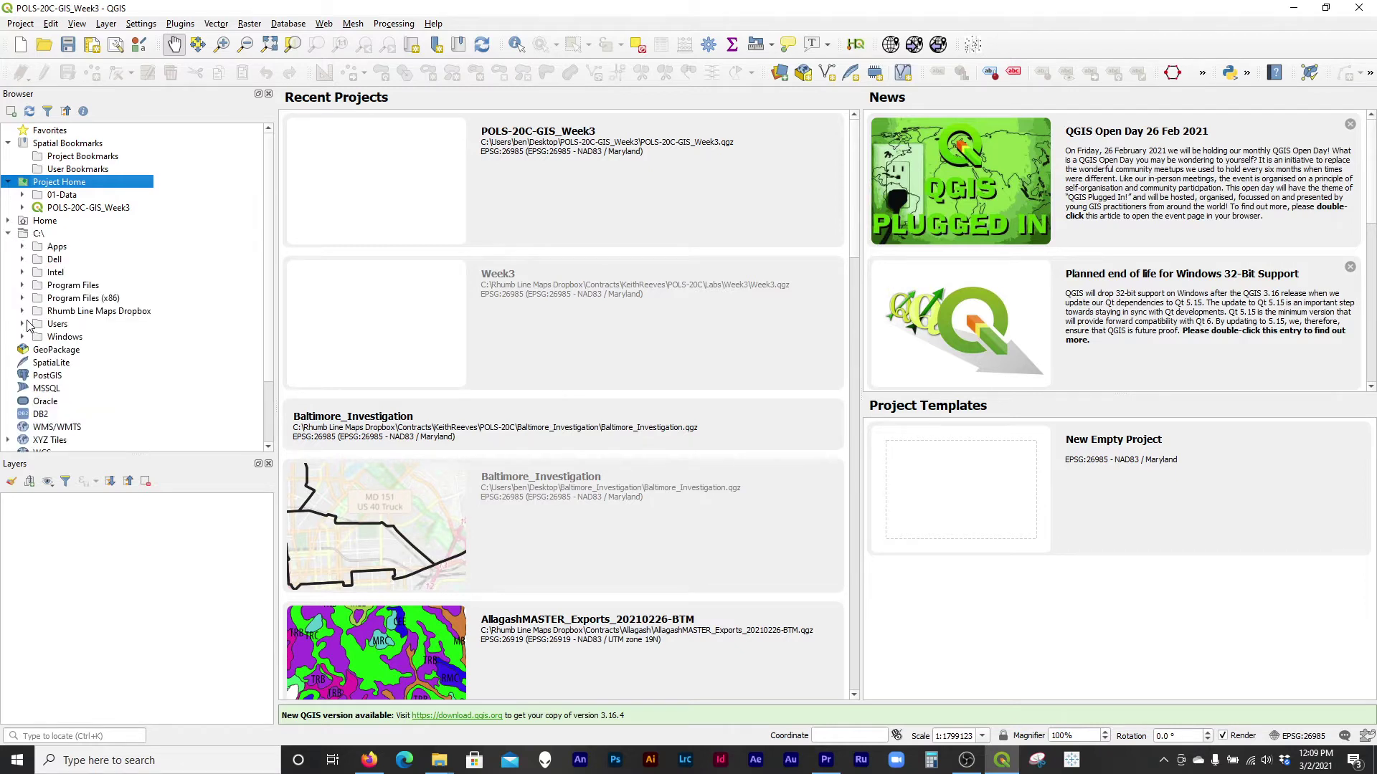
left_click(9, 220)
left_click(22, 298)
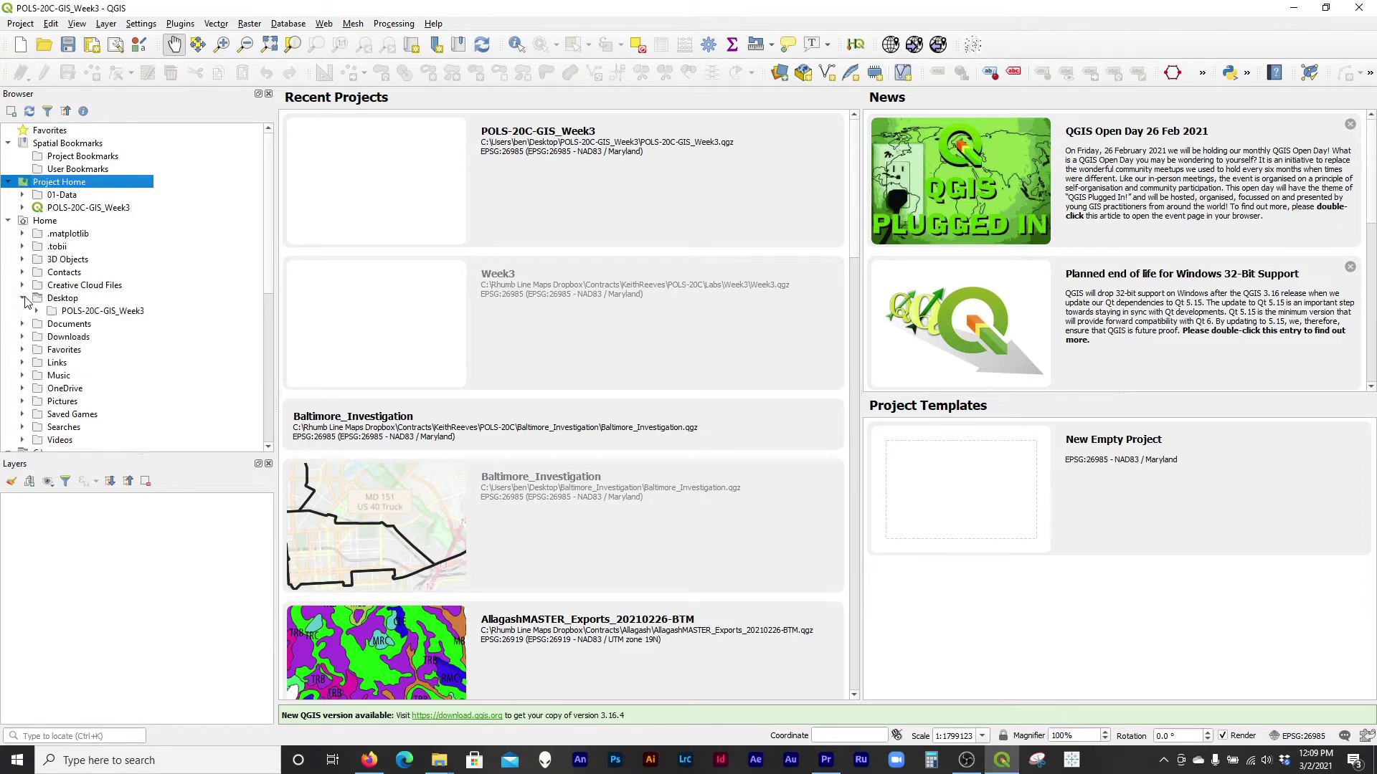
left_click(37, 311)
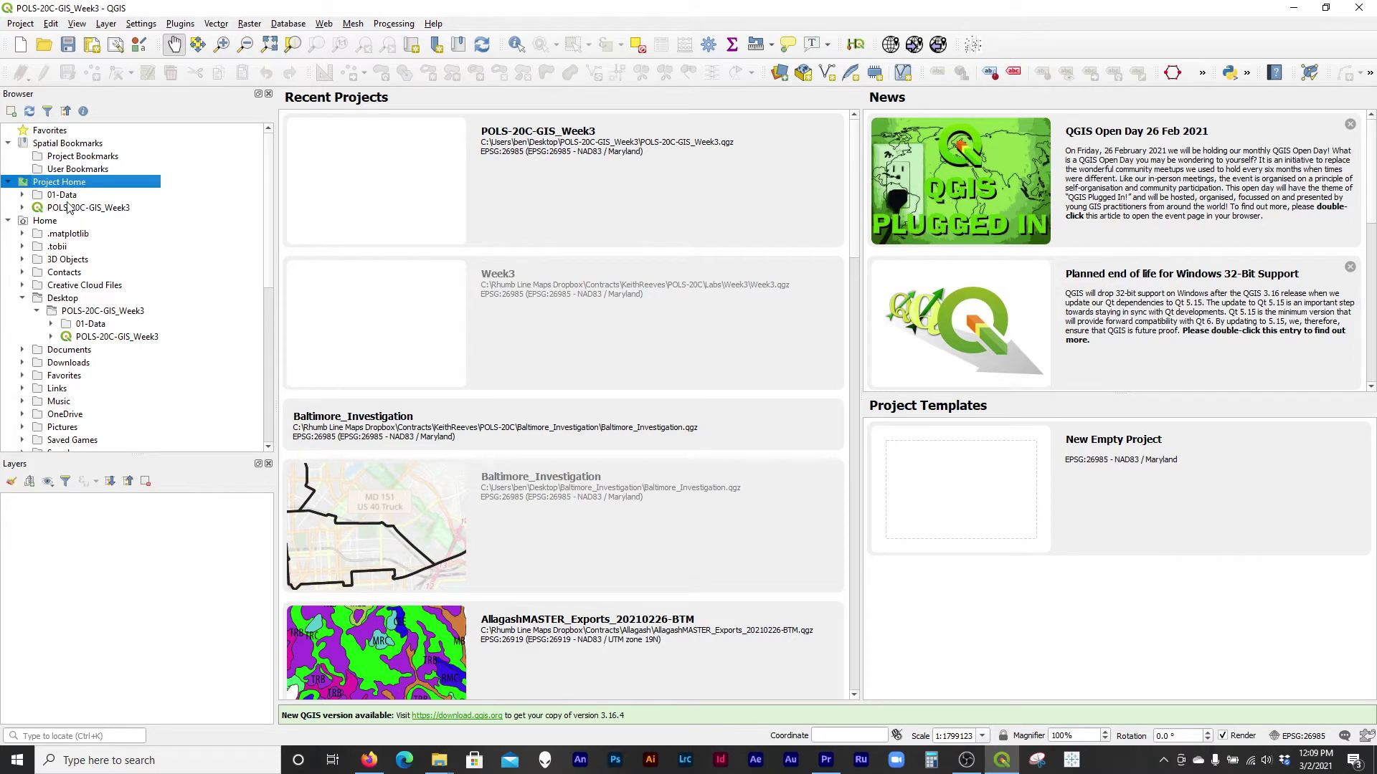
left_click(22, 195)
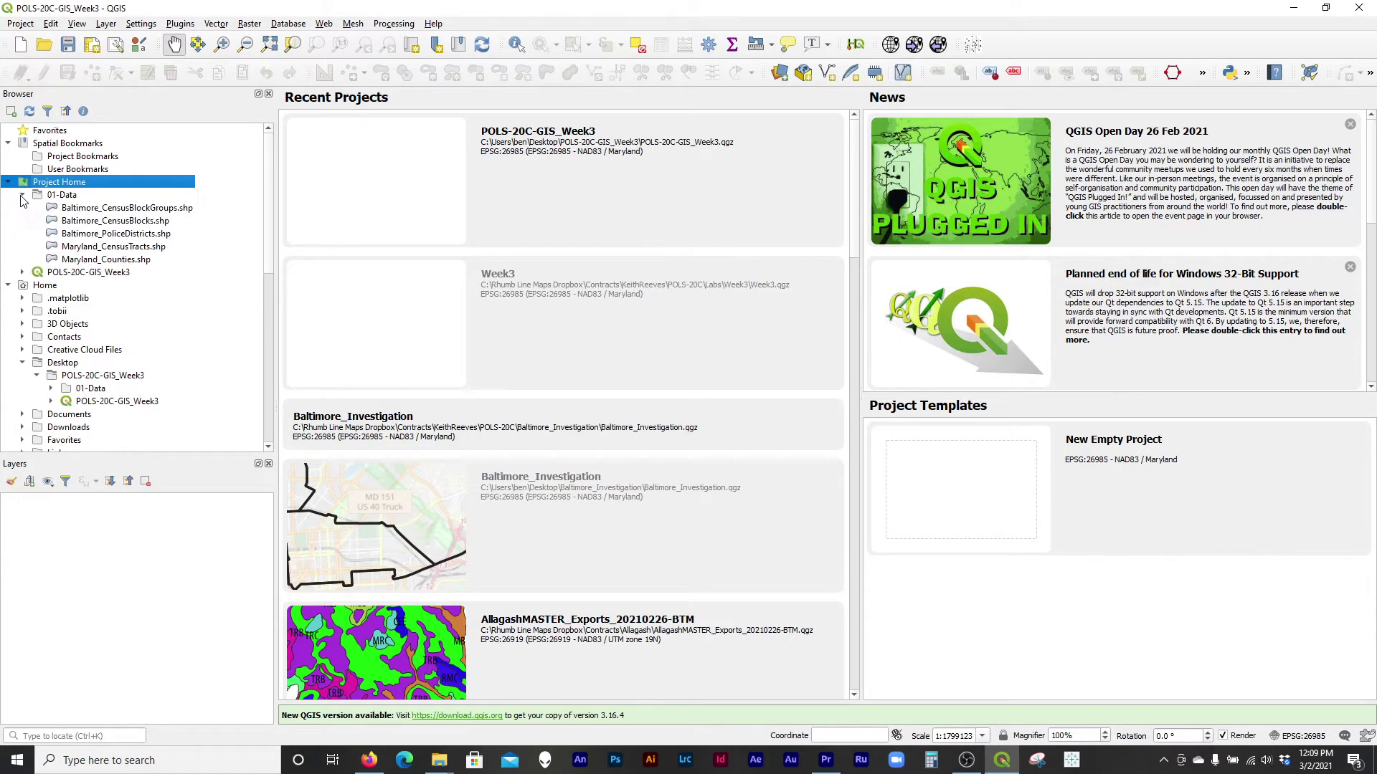
left_click(136, 221)
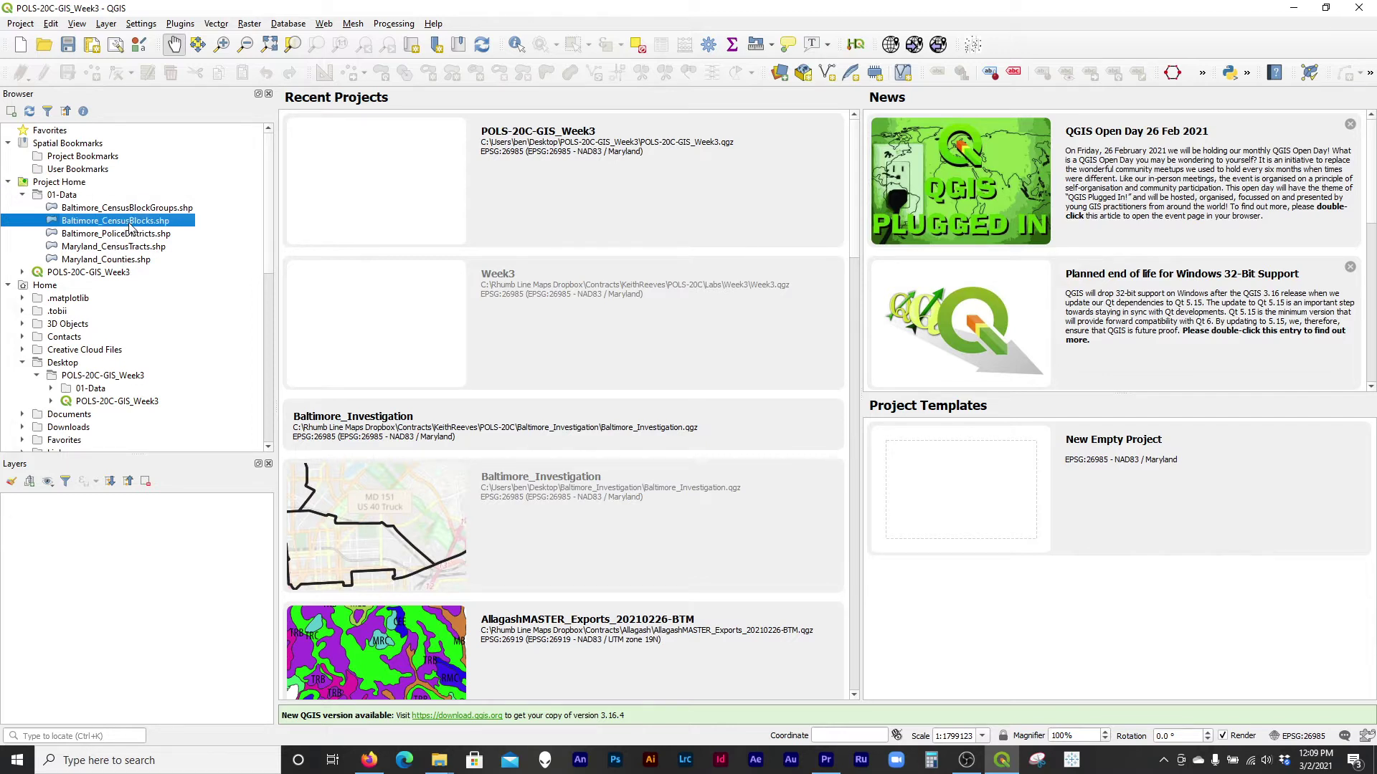
mouse_move(132, 226)
left_mouse_down()
mouse_move(385, 253)
mouse_move(79, 224)
mouse_move(126, 228)
left_mouse_up()
double_click(108, 225)
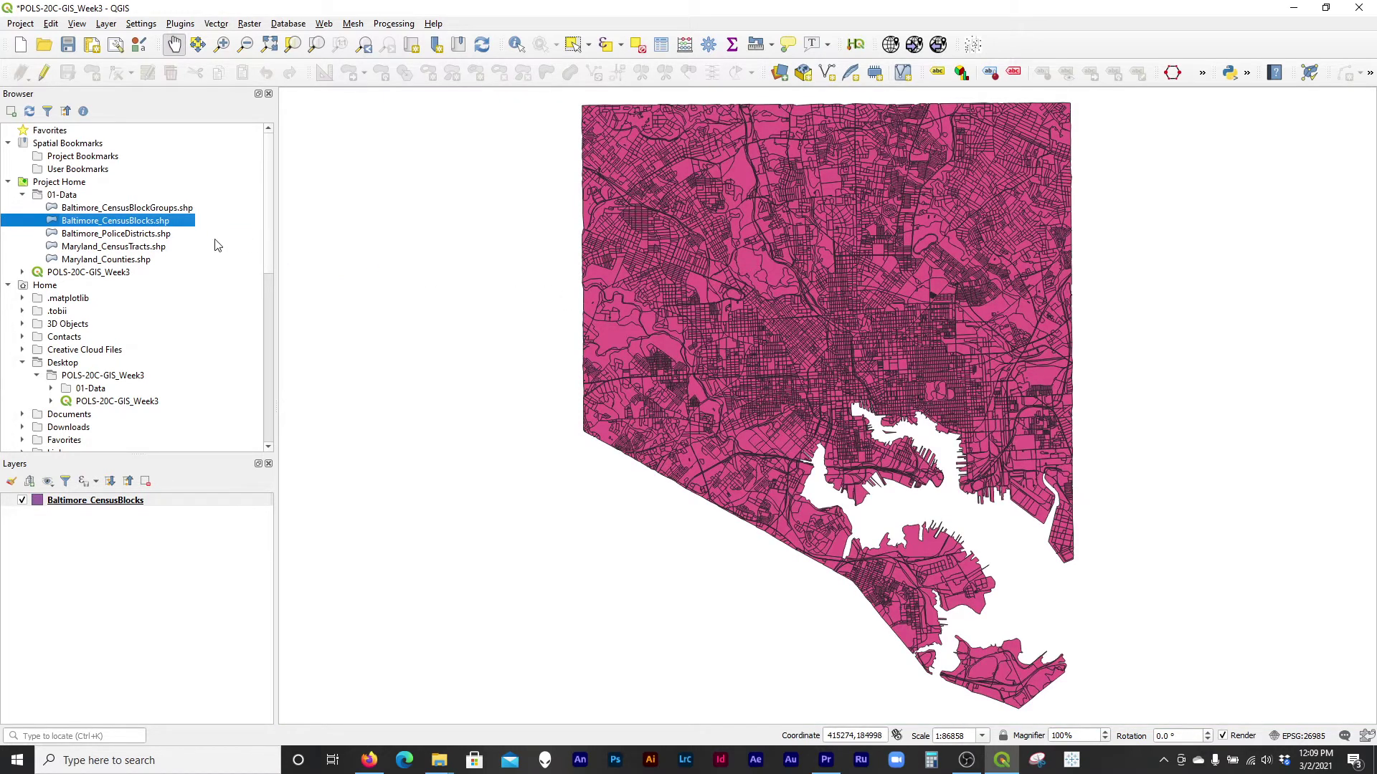
Select the Baltimore_CensusBlocks layer and raise the Browser/Layers divider to enlarge the Layers panel
left_click_drag(884, 338, 829, 368)
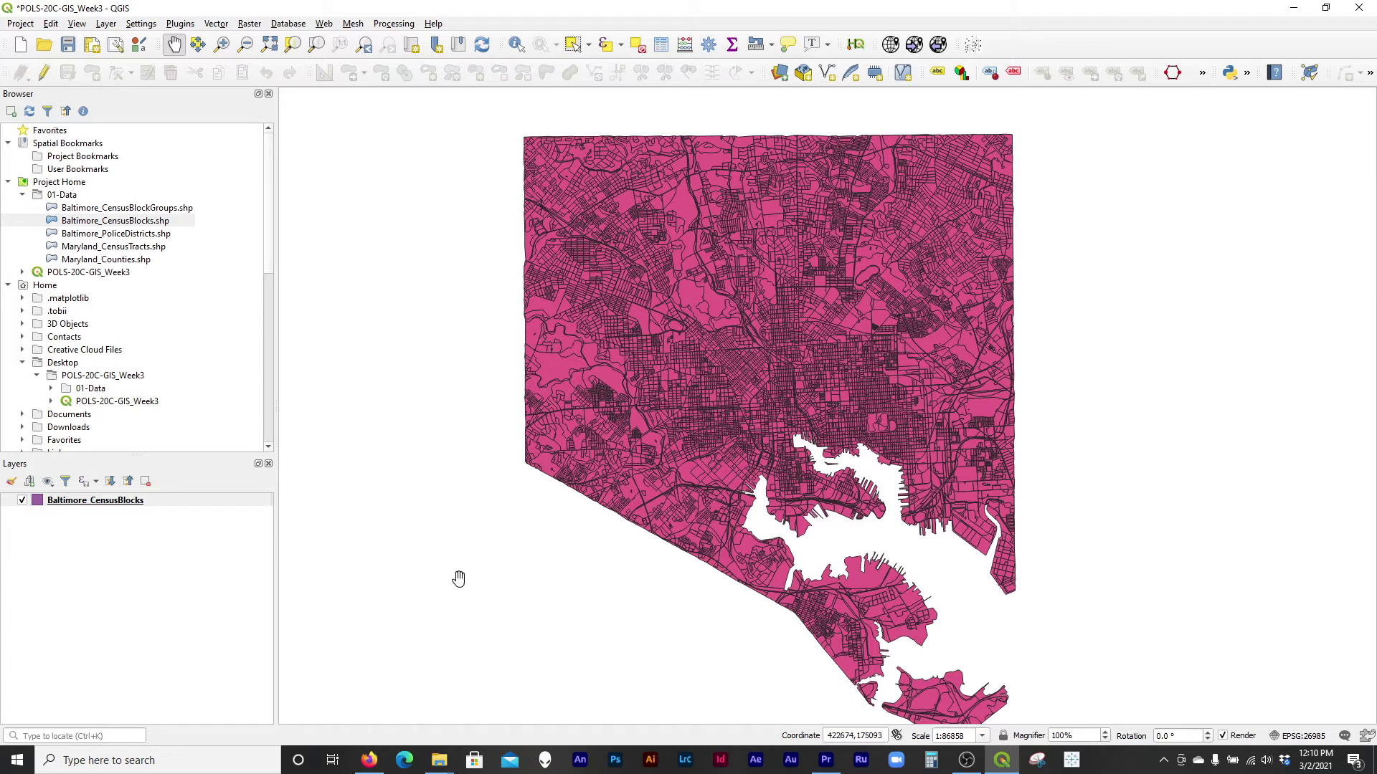
left_click(126, 503)
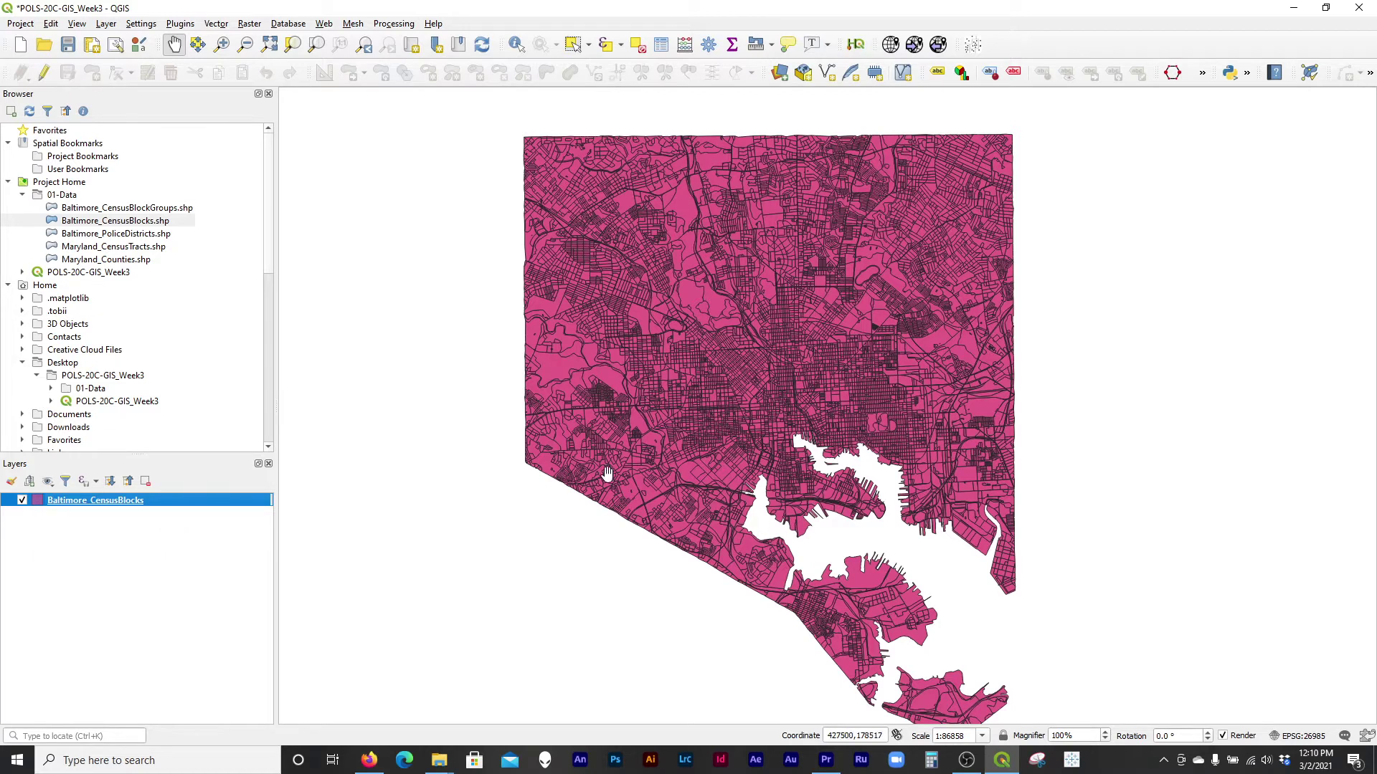
left_click_drag(760, 462, 739, 463)
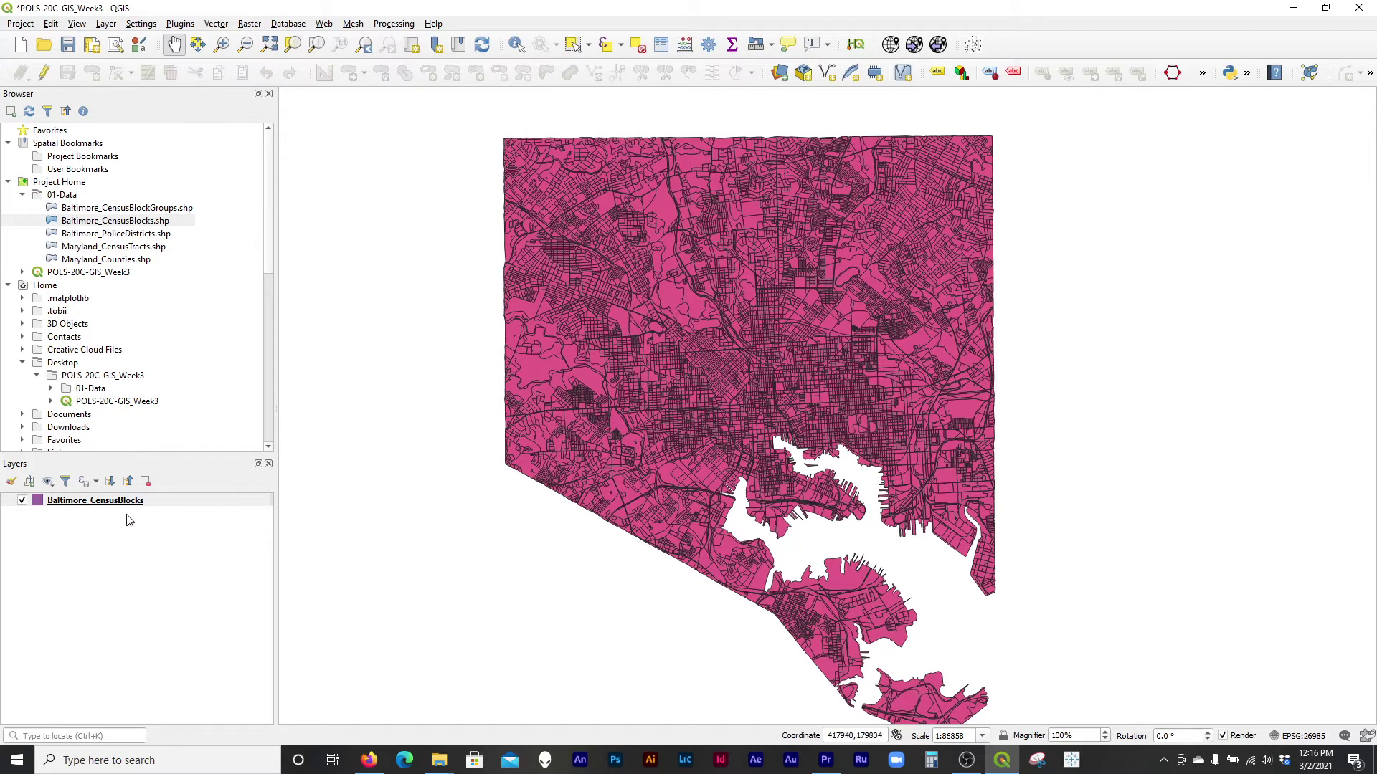
left_click(101, 502)
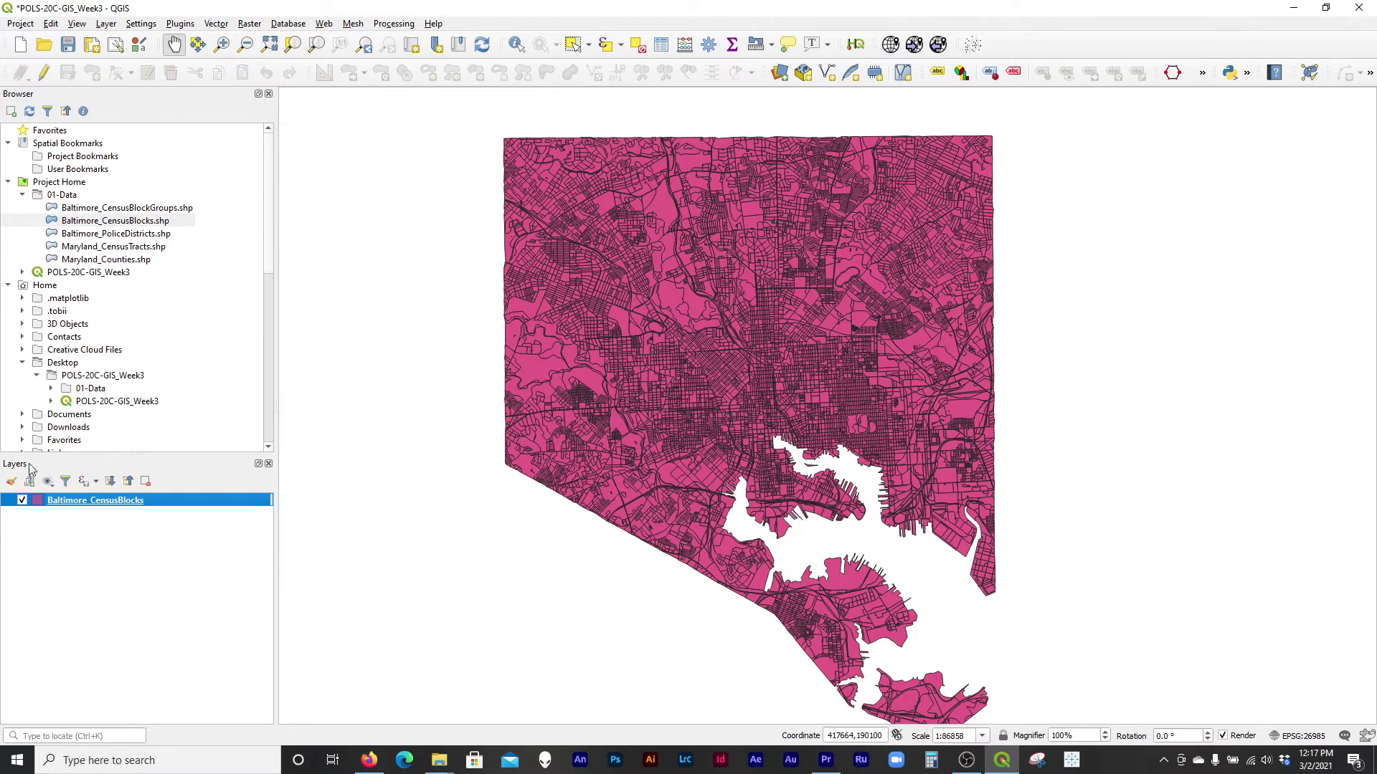
left_click_drag(91, 452, 91, 371)
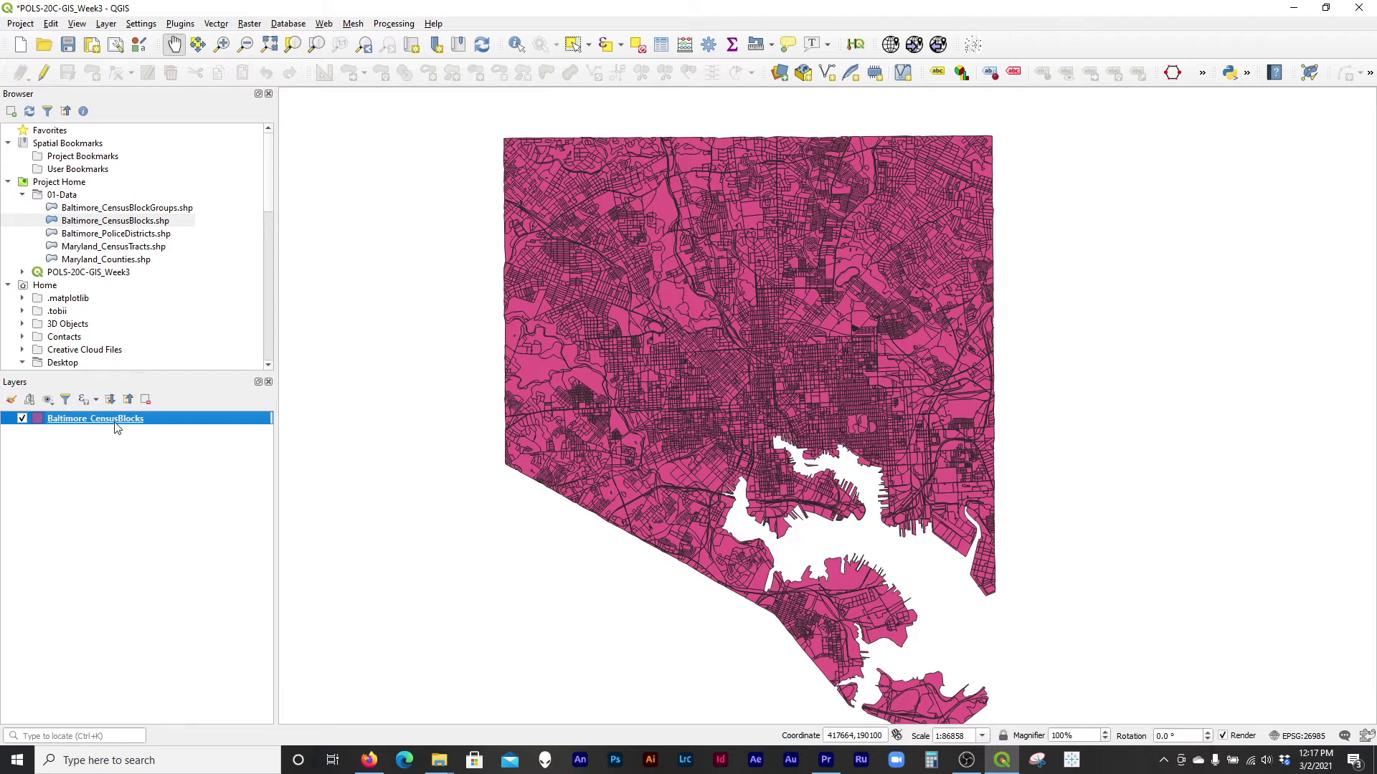
Drag Baltimore_PoliceDistricts.shp onto the map and reorder it in the layer stack
left_click(113, 248)
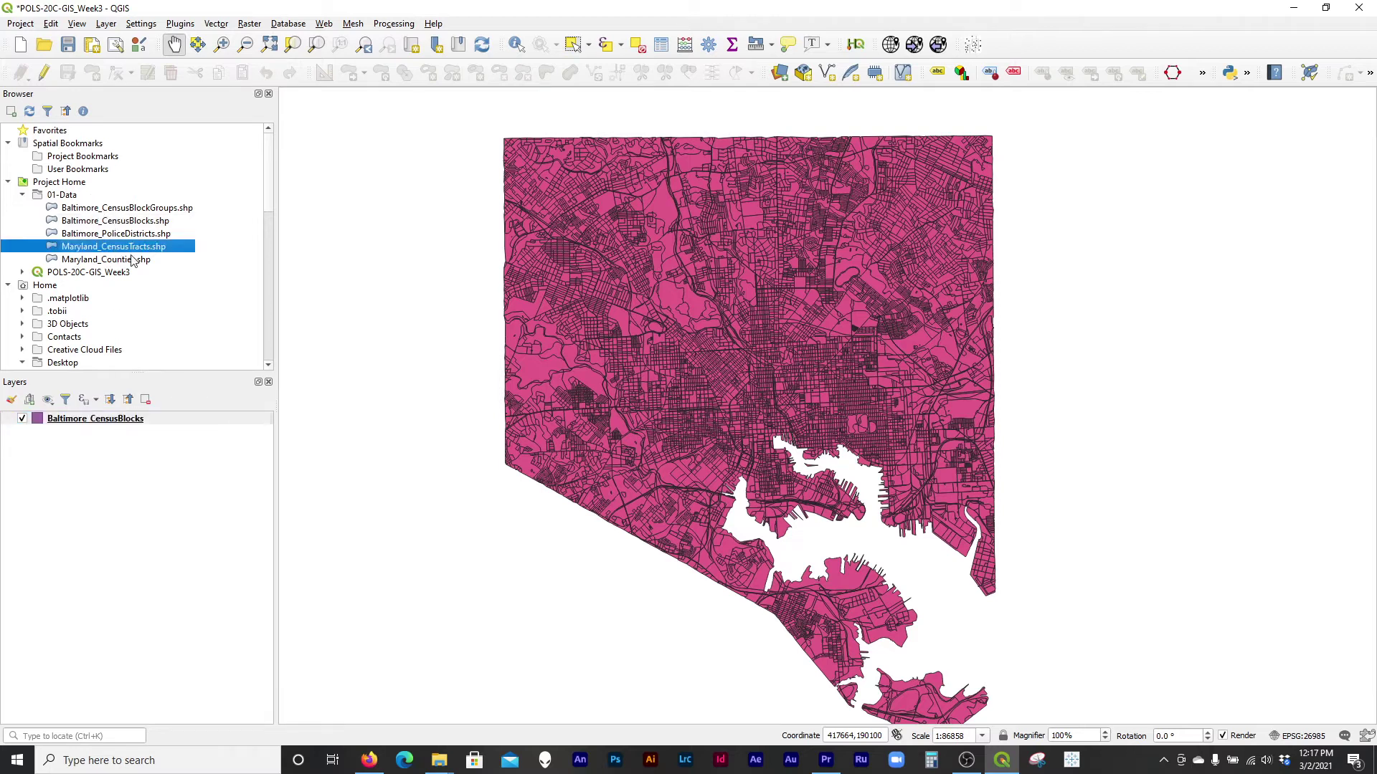
left_click(159, 237)
left_click_drag(141, 242, 548, 284)
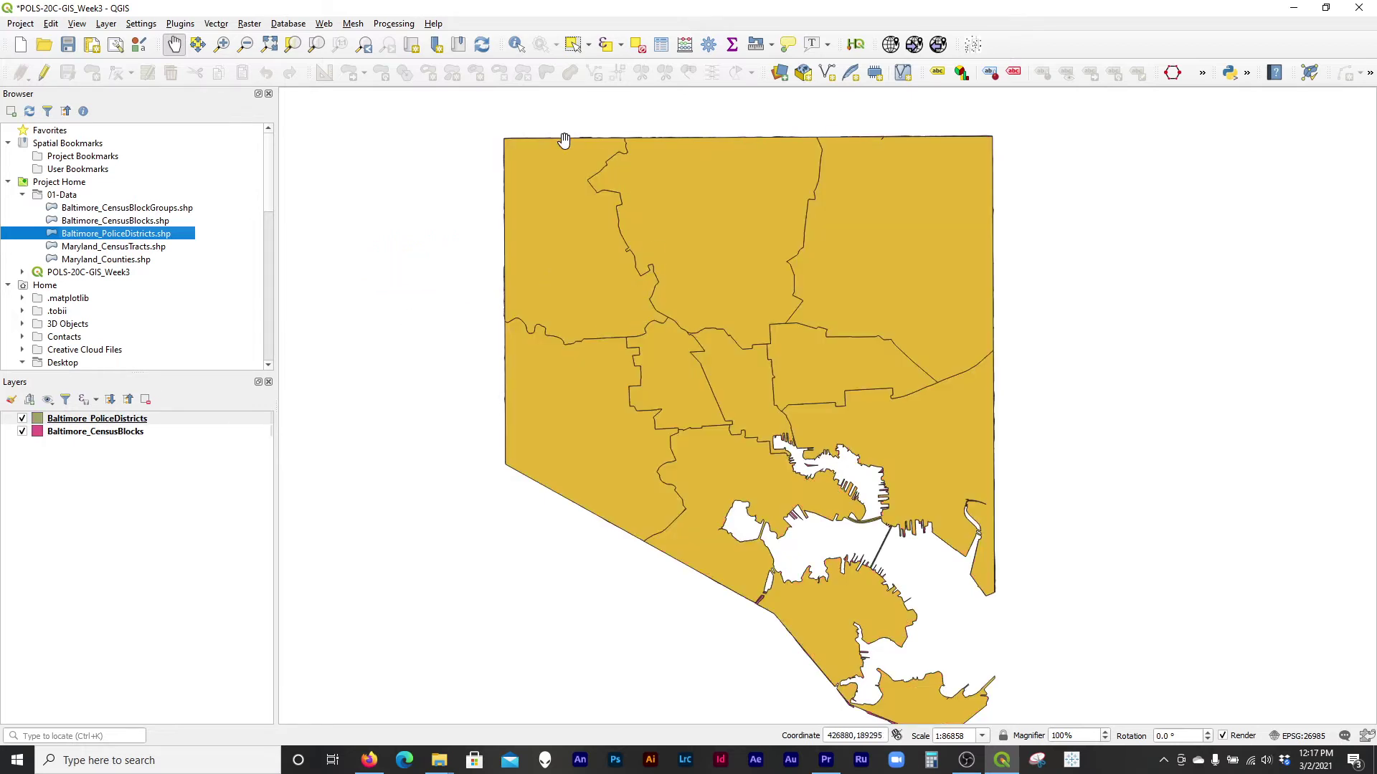
left_click(79, 424)
mouse_move(83, 425)
left_mouse_down()
mouse_move(109, 440)
mouse_move(111, 422)
left_mouse_up()
Drag two more copies of Baltimore_PoliceDistricts from the Browser onto the map
left_click(103, 432)
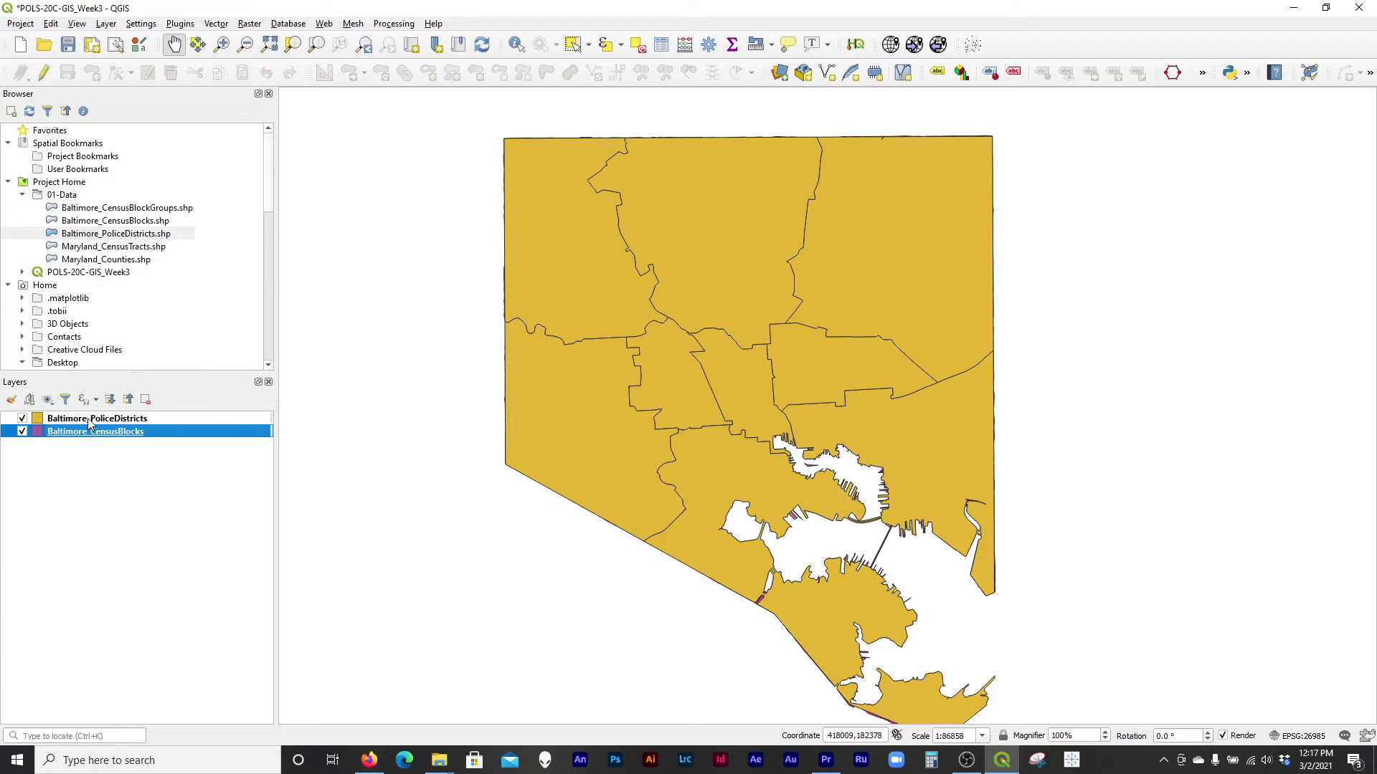
left_click(91, 422)
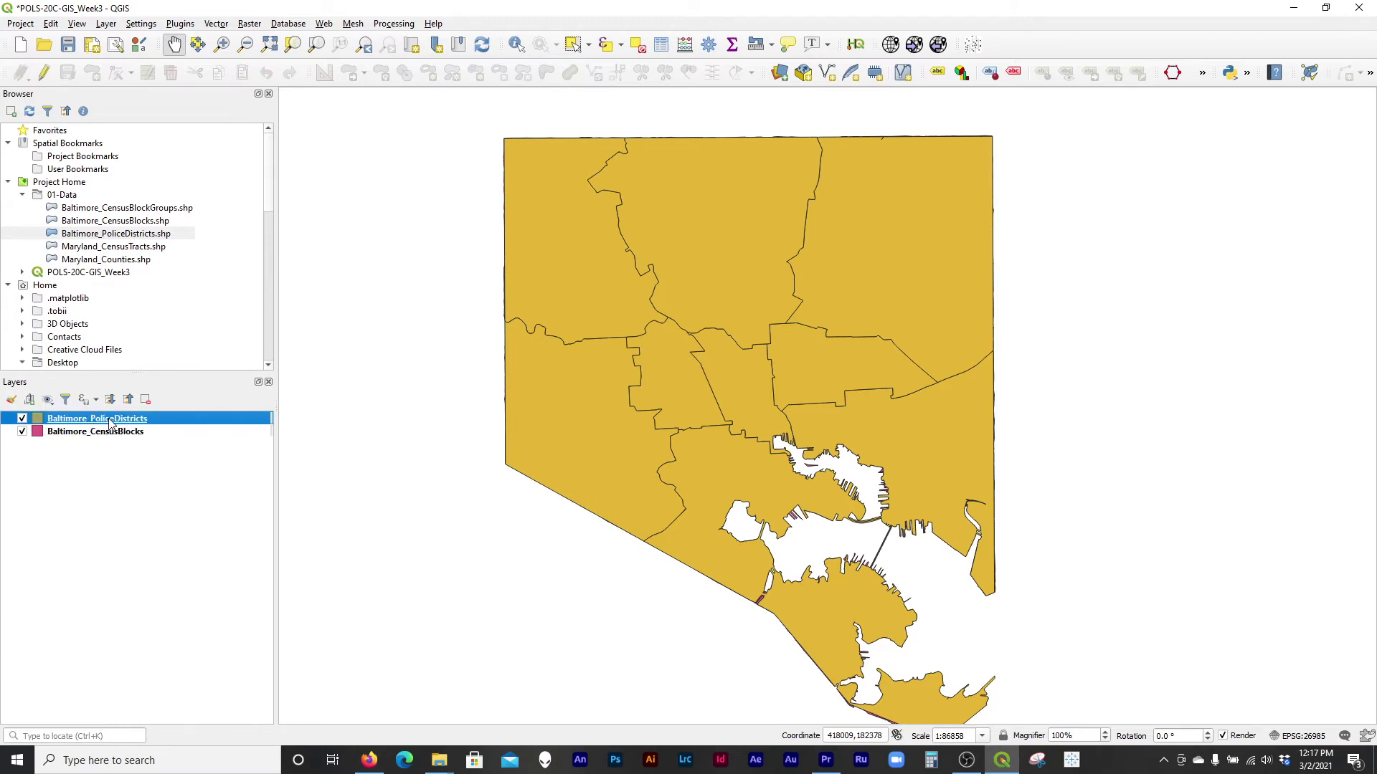
left_click(100, 435)
left_click(98, 426)
left_click_drag(115, 237, 473, 269)
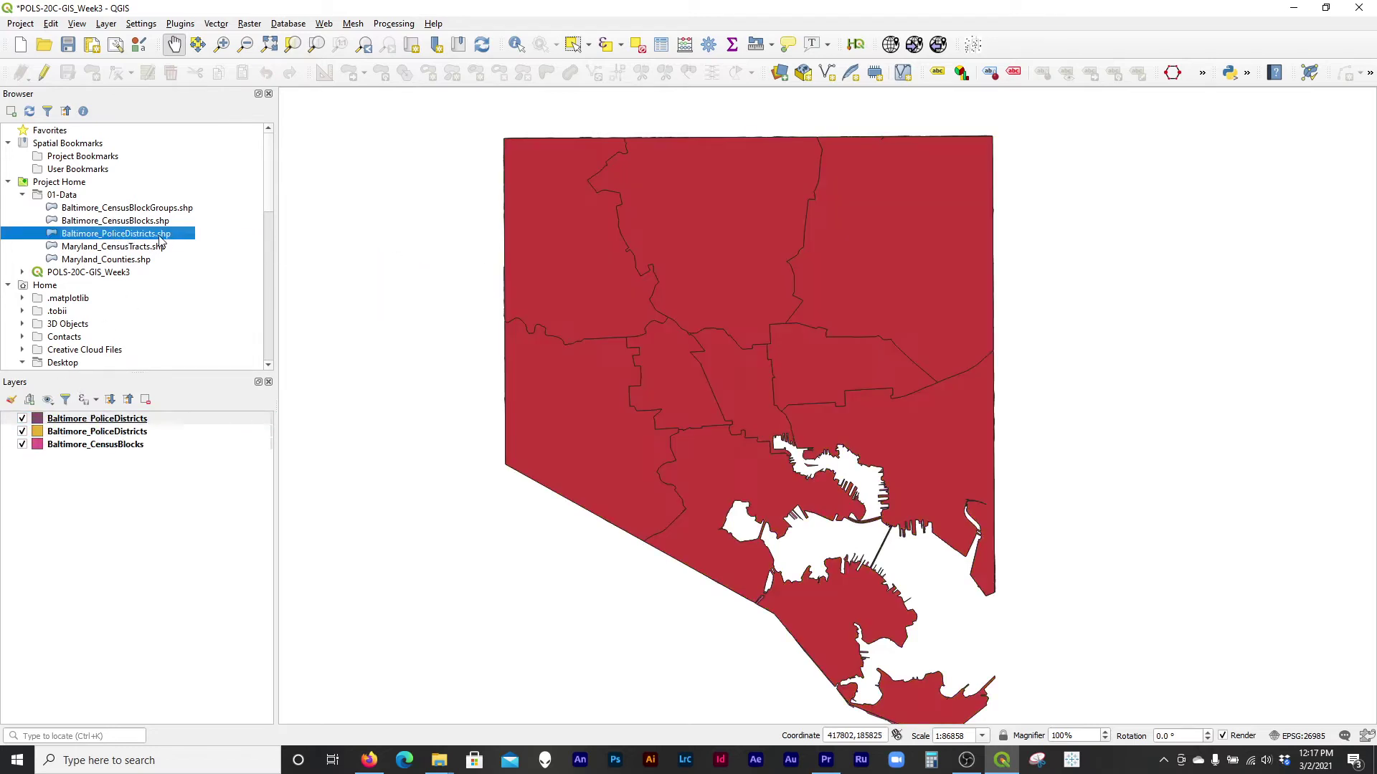
left_click_drag(161, 239, 444, 258)
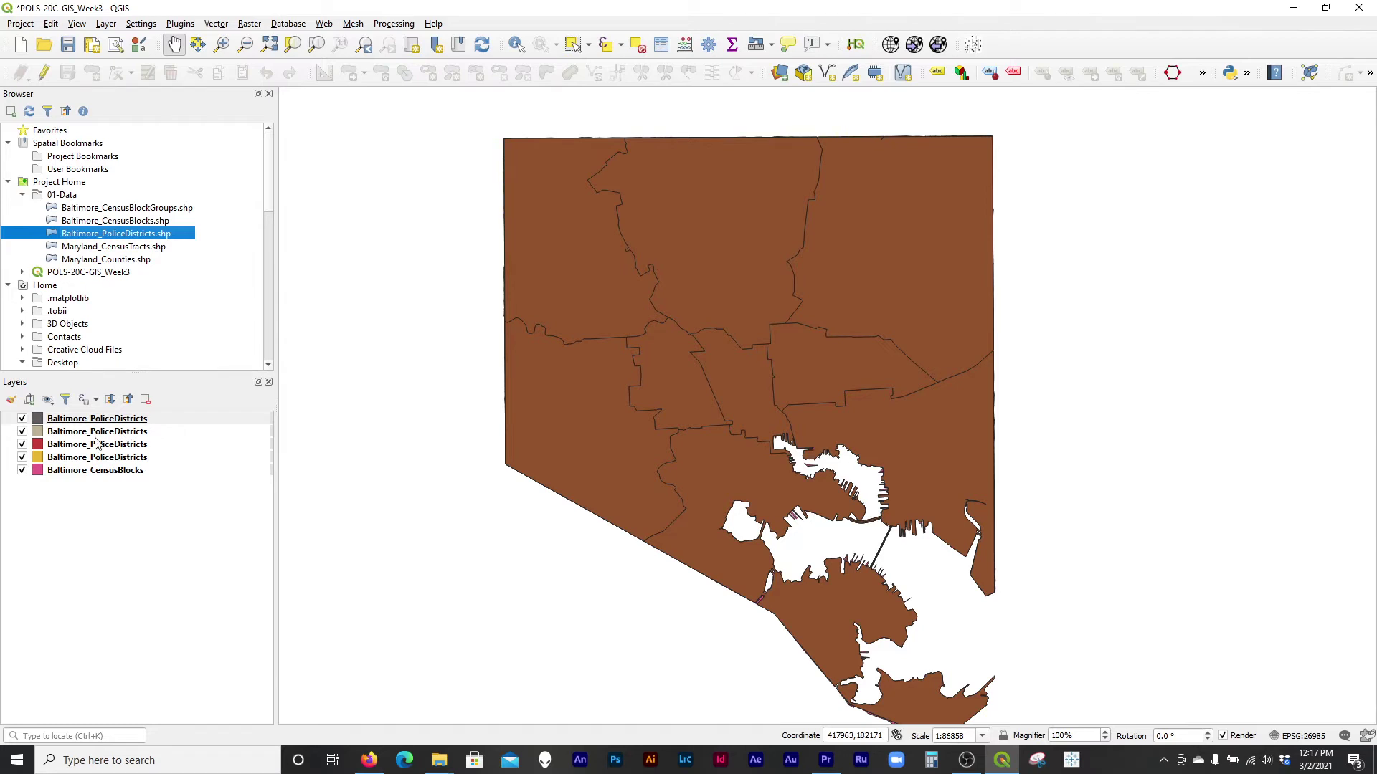
Remove the three duplicate Baltimore_PoliceDistricts layers
left_click(101, 445, "shift")
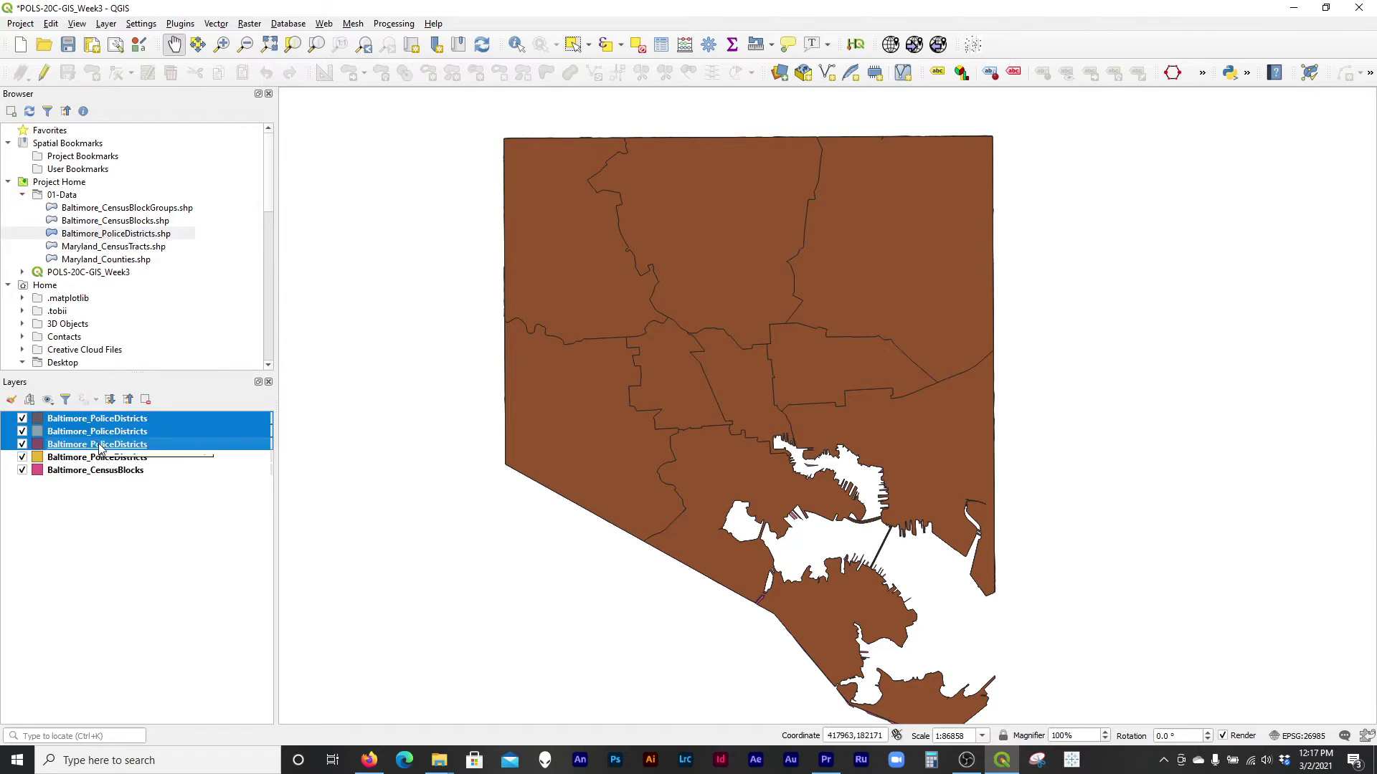
right_click(100, 445)
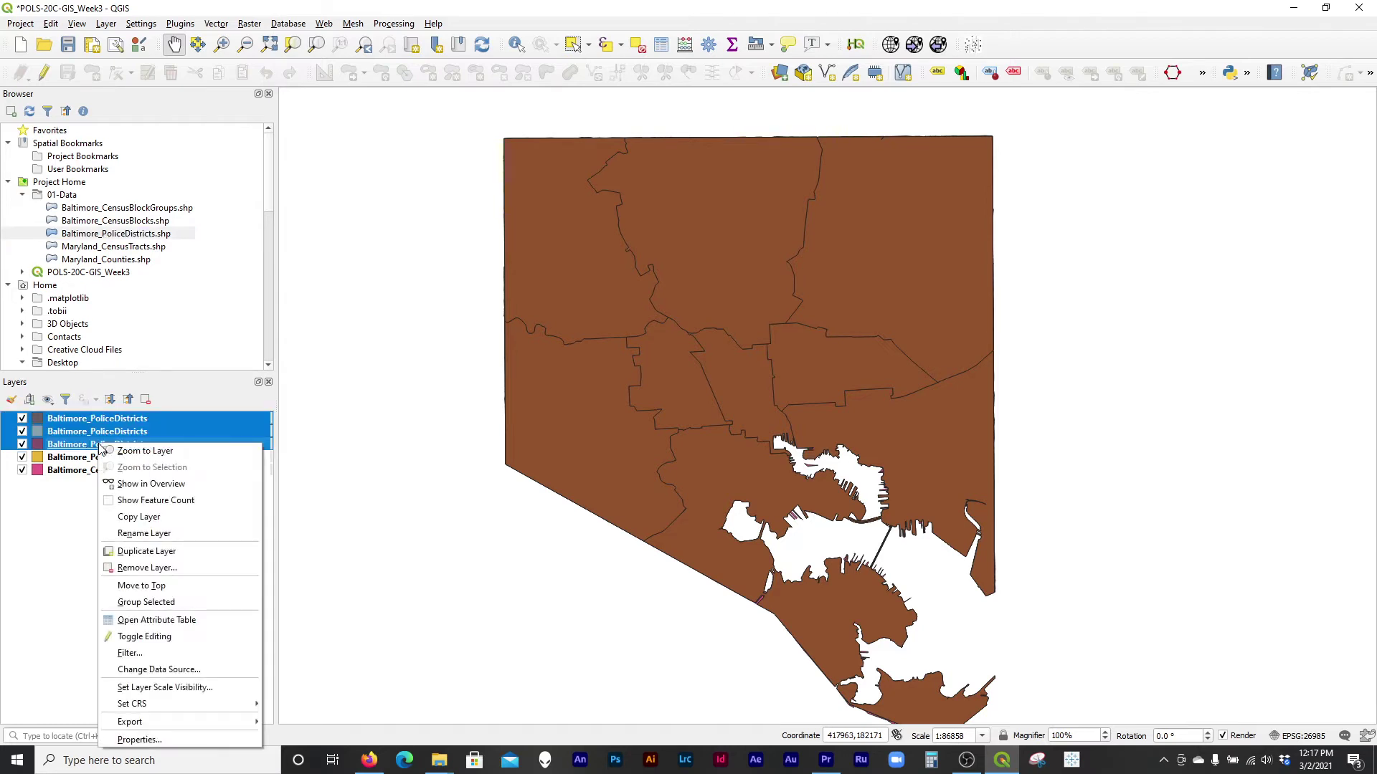
left_click(154, 573)
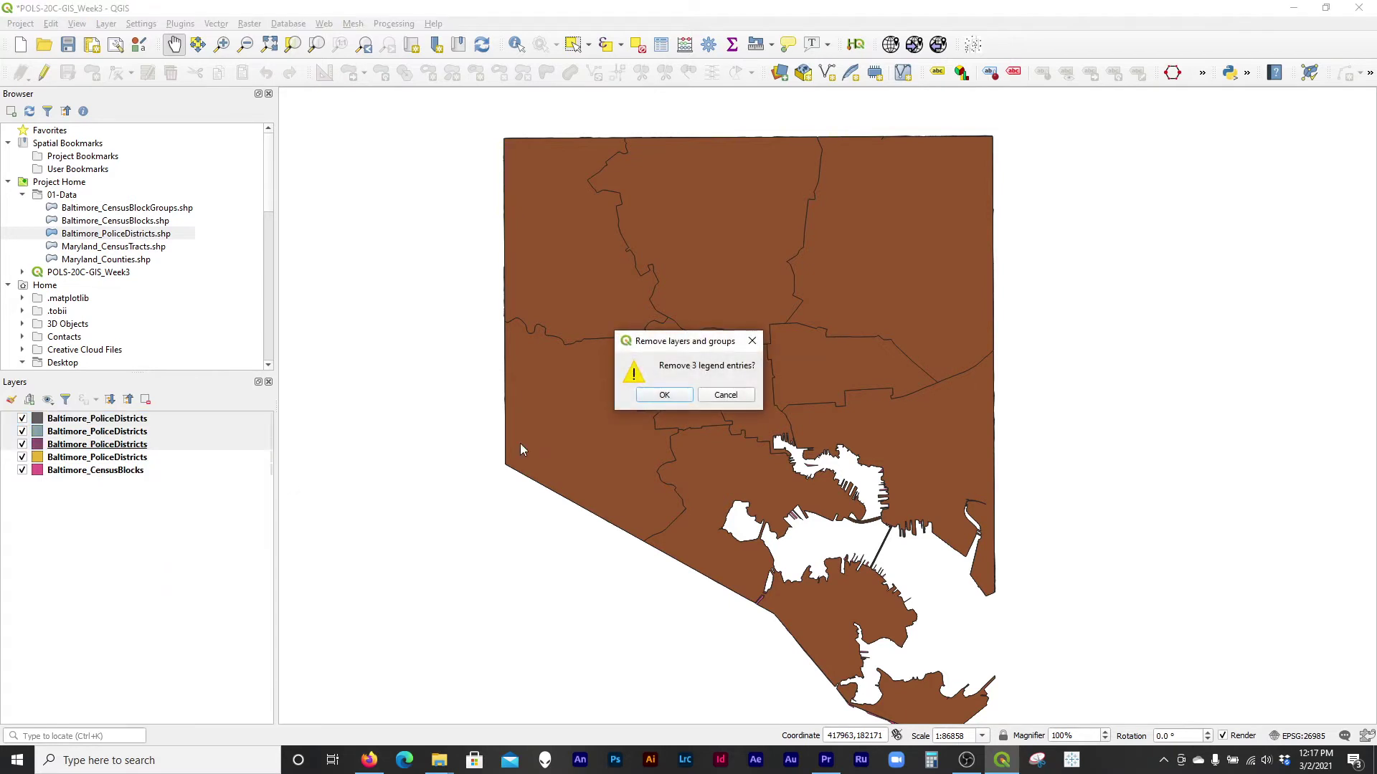
left_click(649, 395)
Move Baltimore_CensusBlocks above the police districts and hide Baltimore_PoliceDistricts
left_click(143, 434)
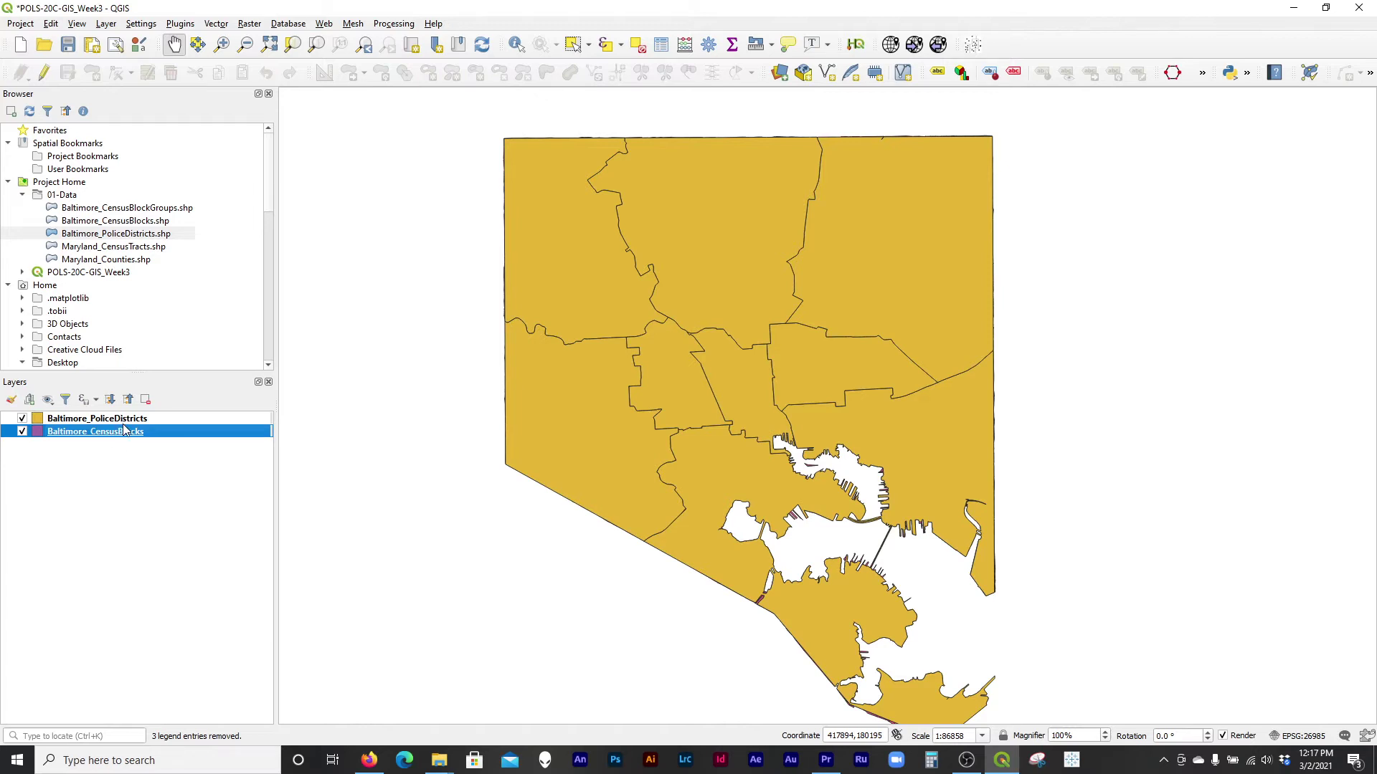
left_click(134, 438, "ctrl")
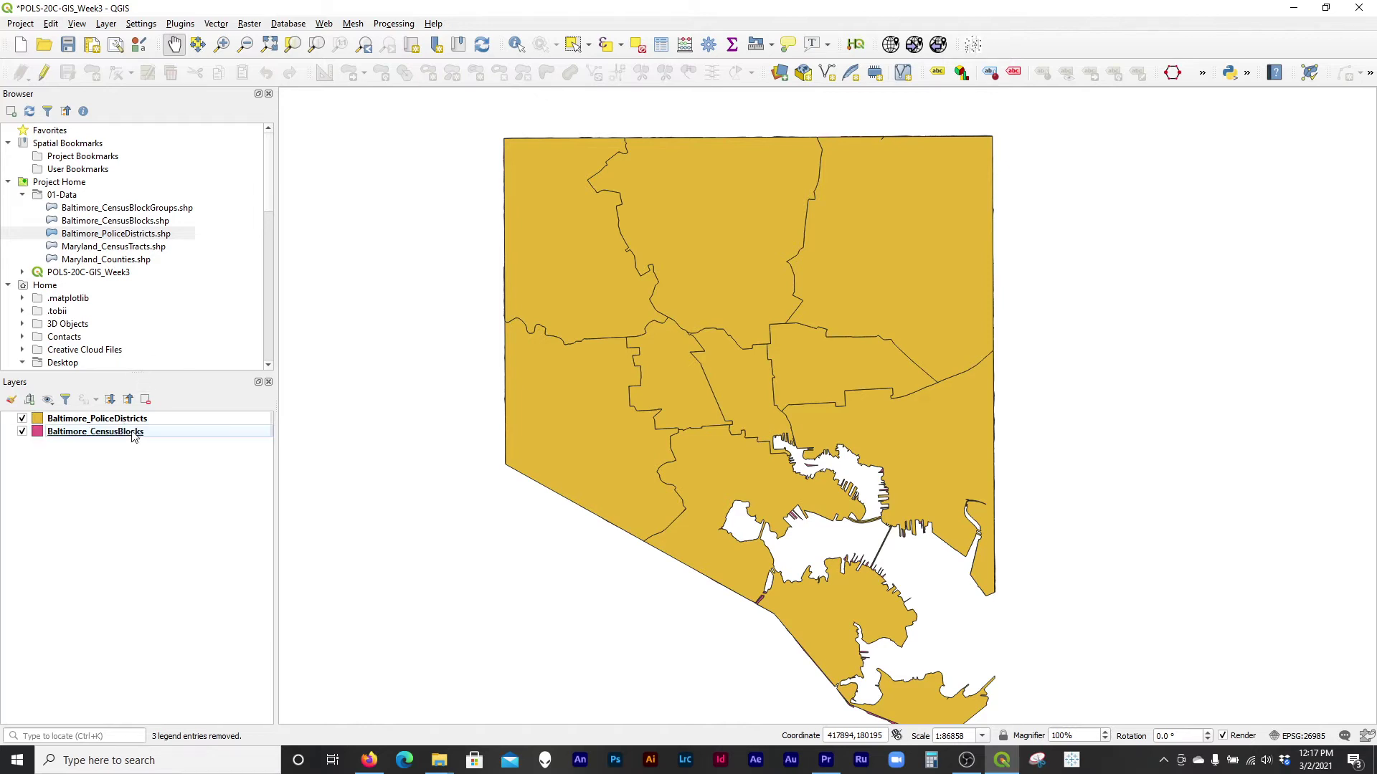
left_click(86, 433)
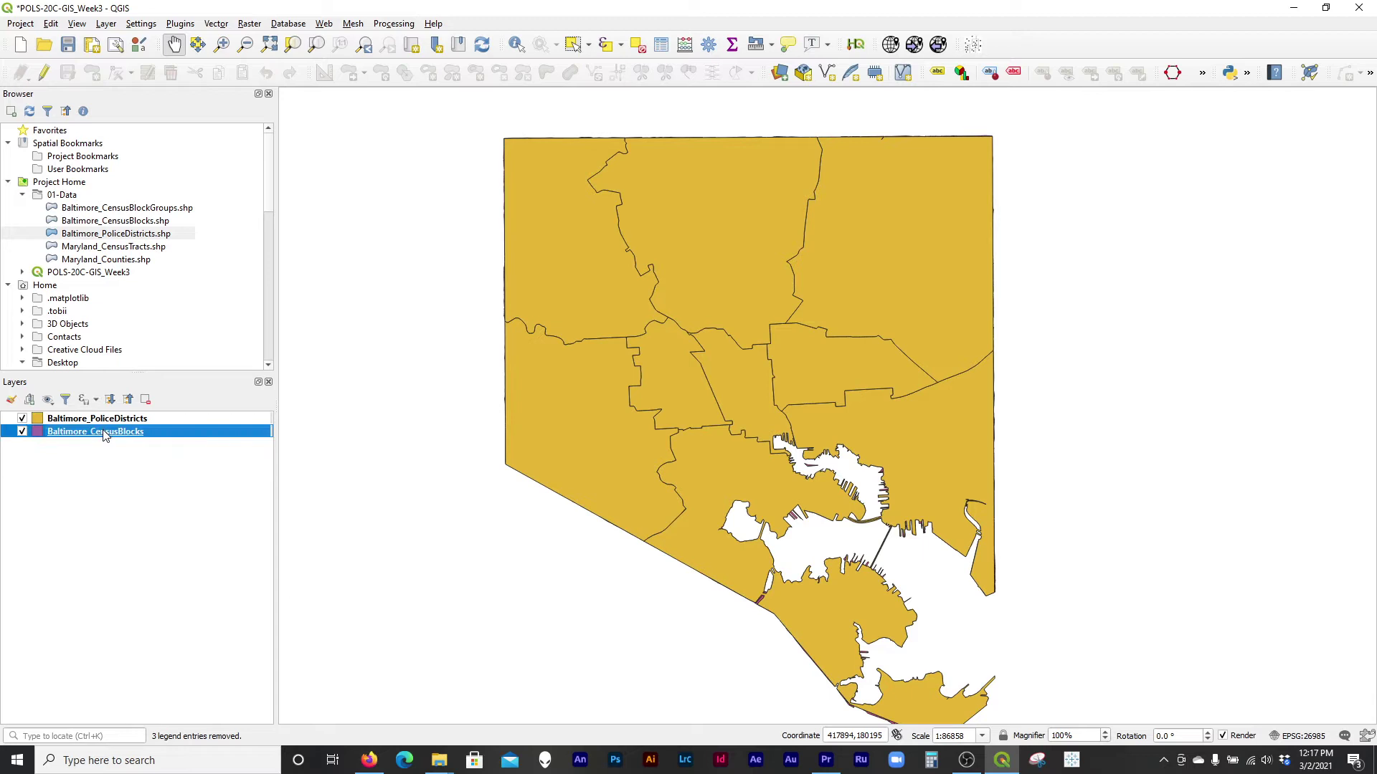
left_click_drag(104, 435, 106, 420)
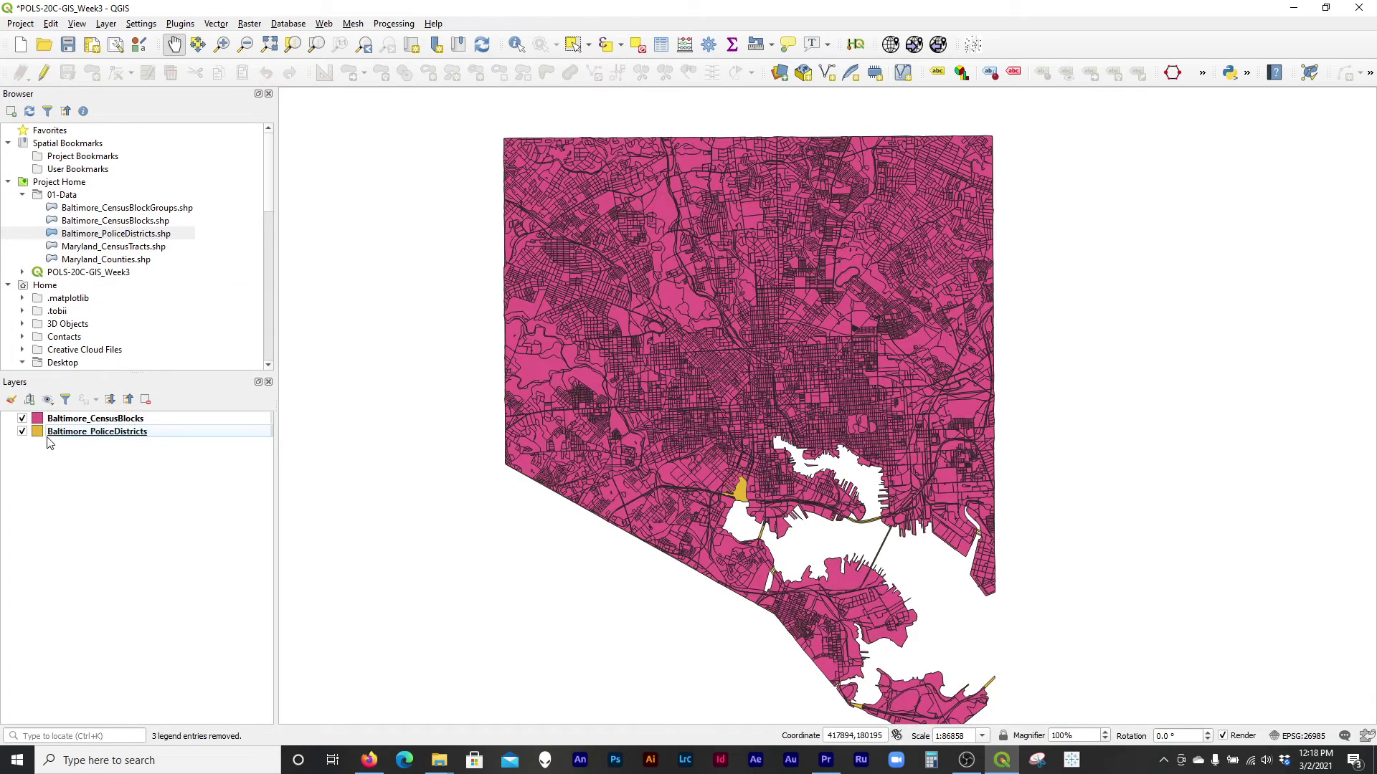
left_click(23, 434)
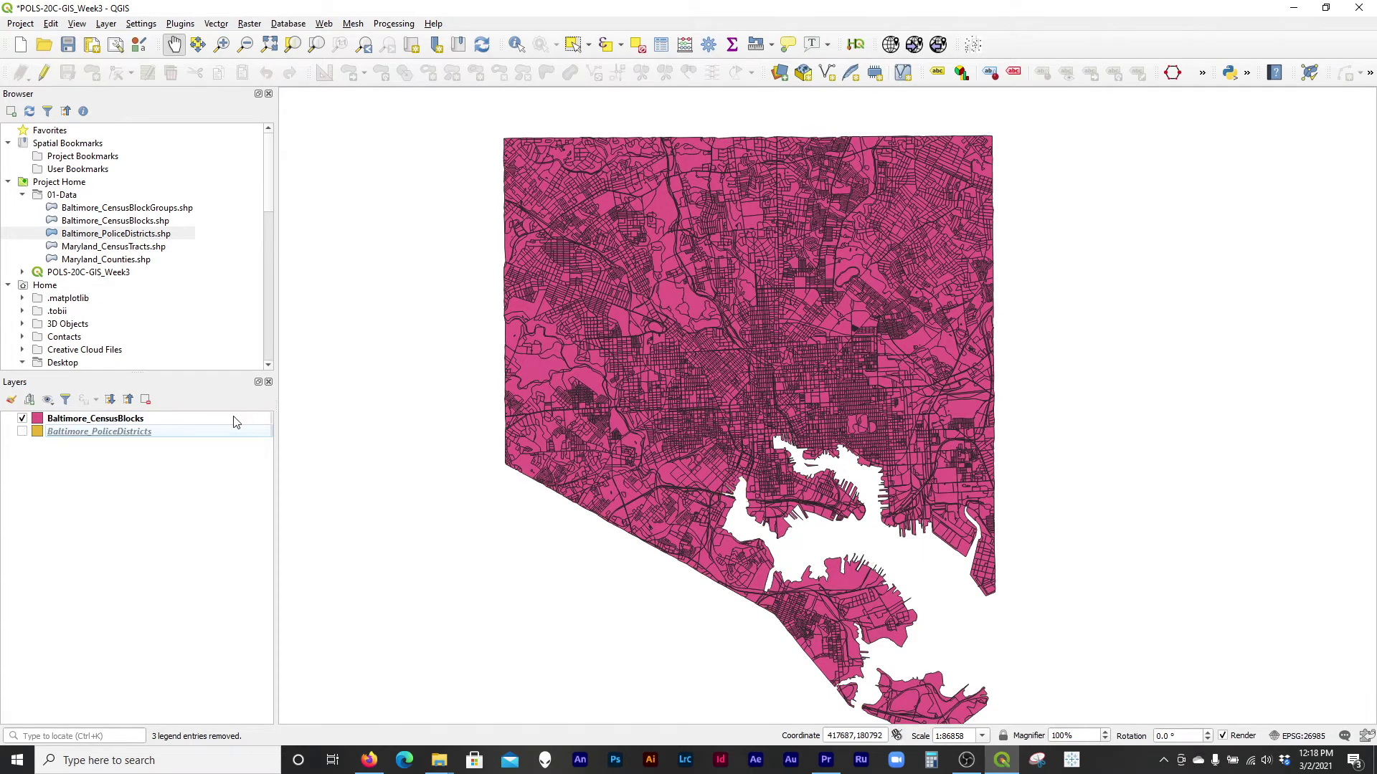
left_click(193, 423)
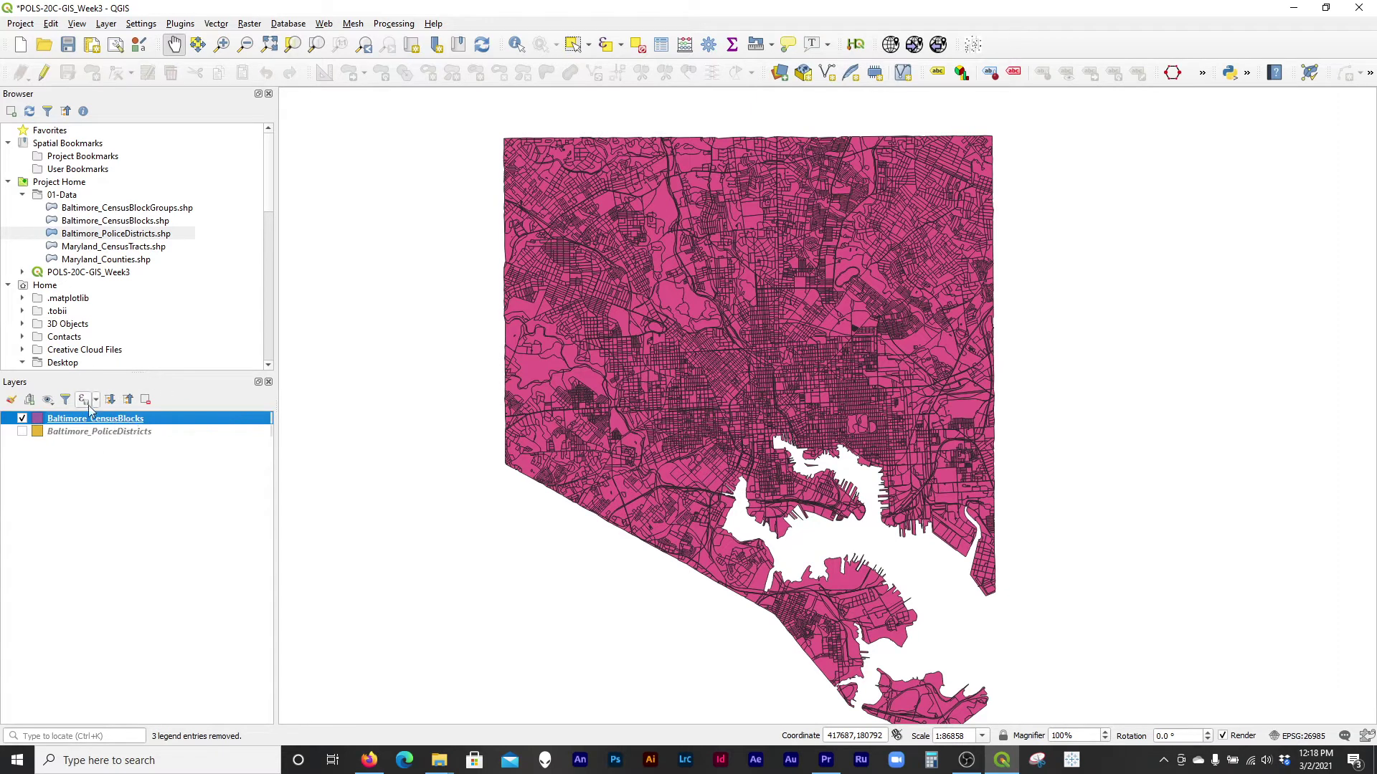
right_click(141, 423)
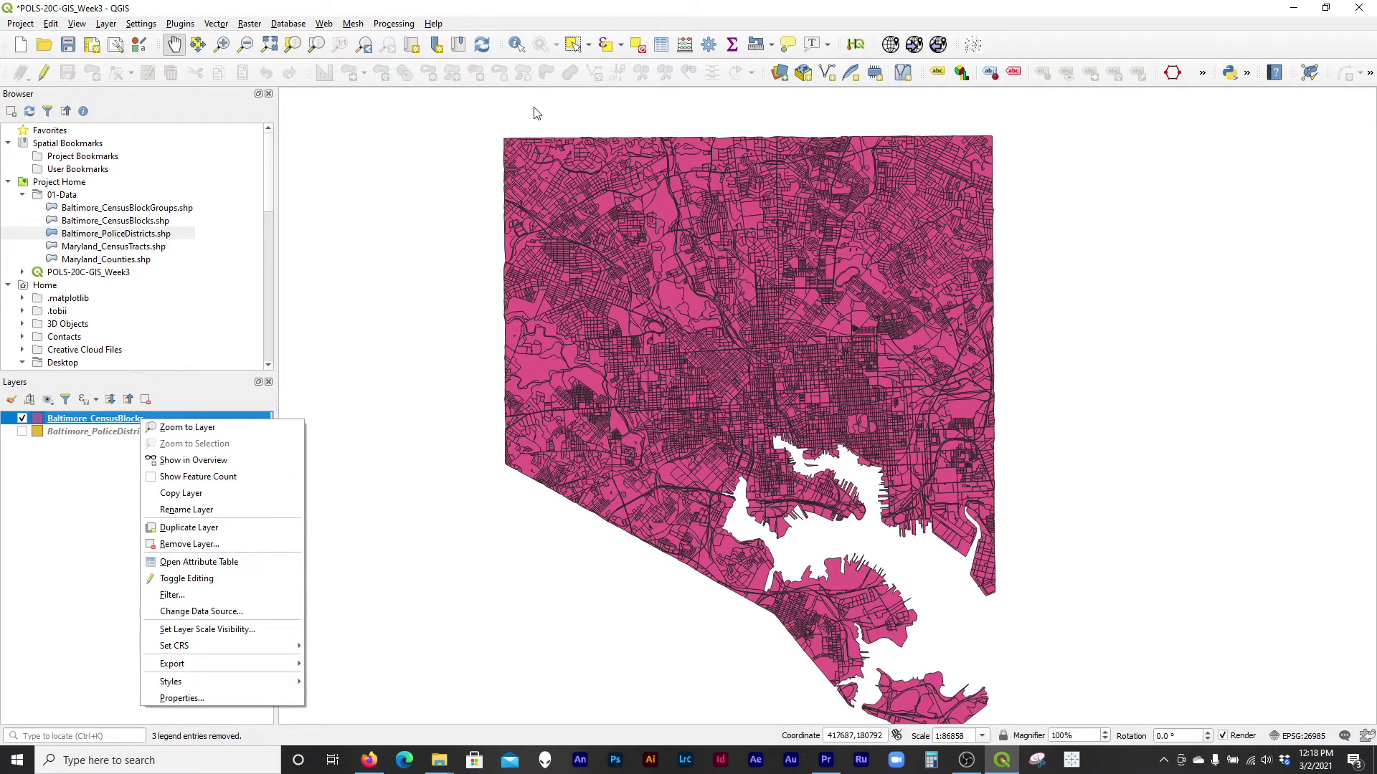
left_click(622, 6)
Identify several census blocks, including the one with TotalPop 94, and check its SqMile value
left_click(516, 45)
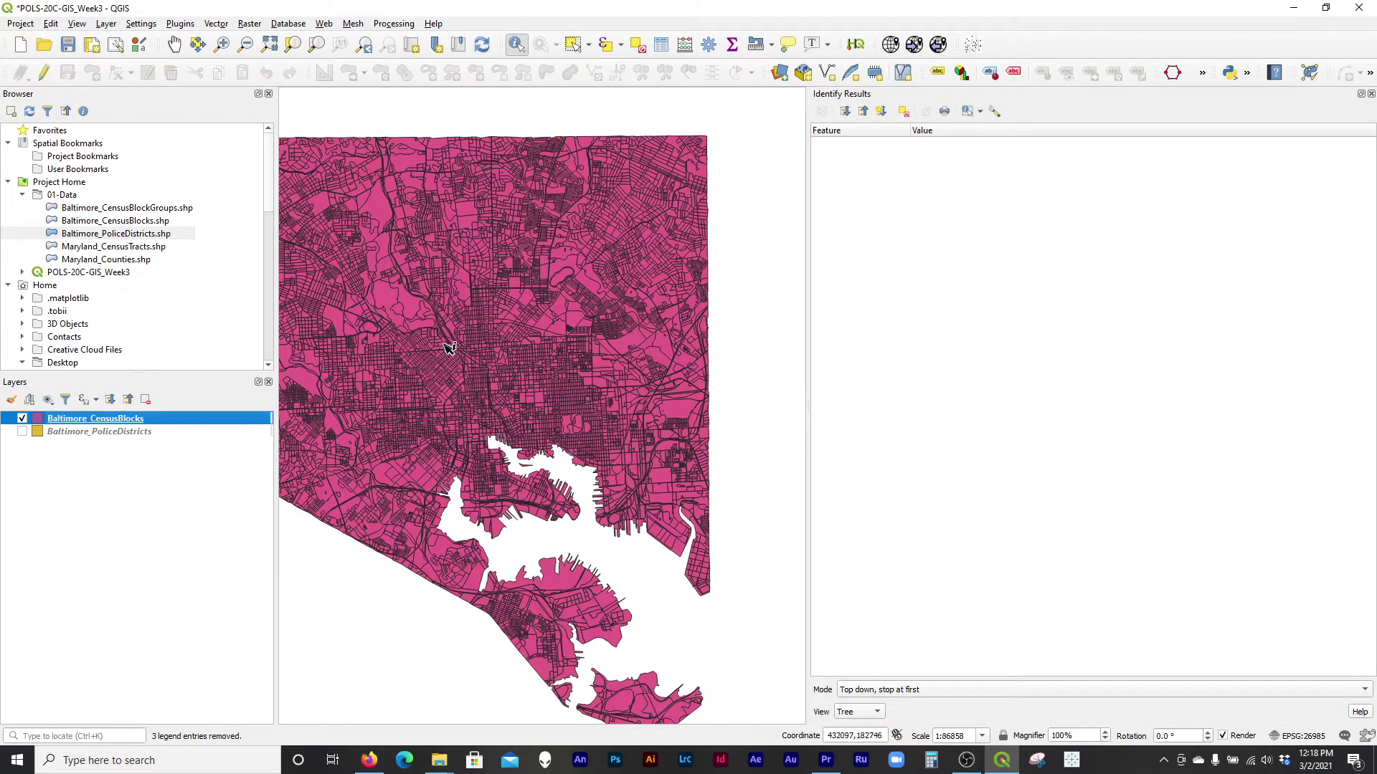
scroll(496, 358, "up", 1)
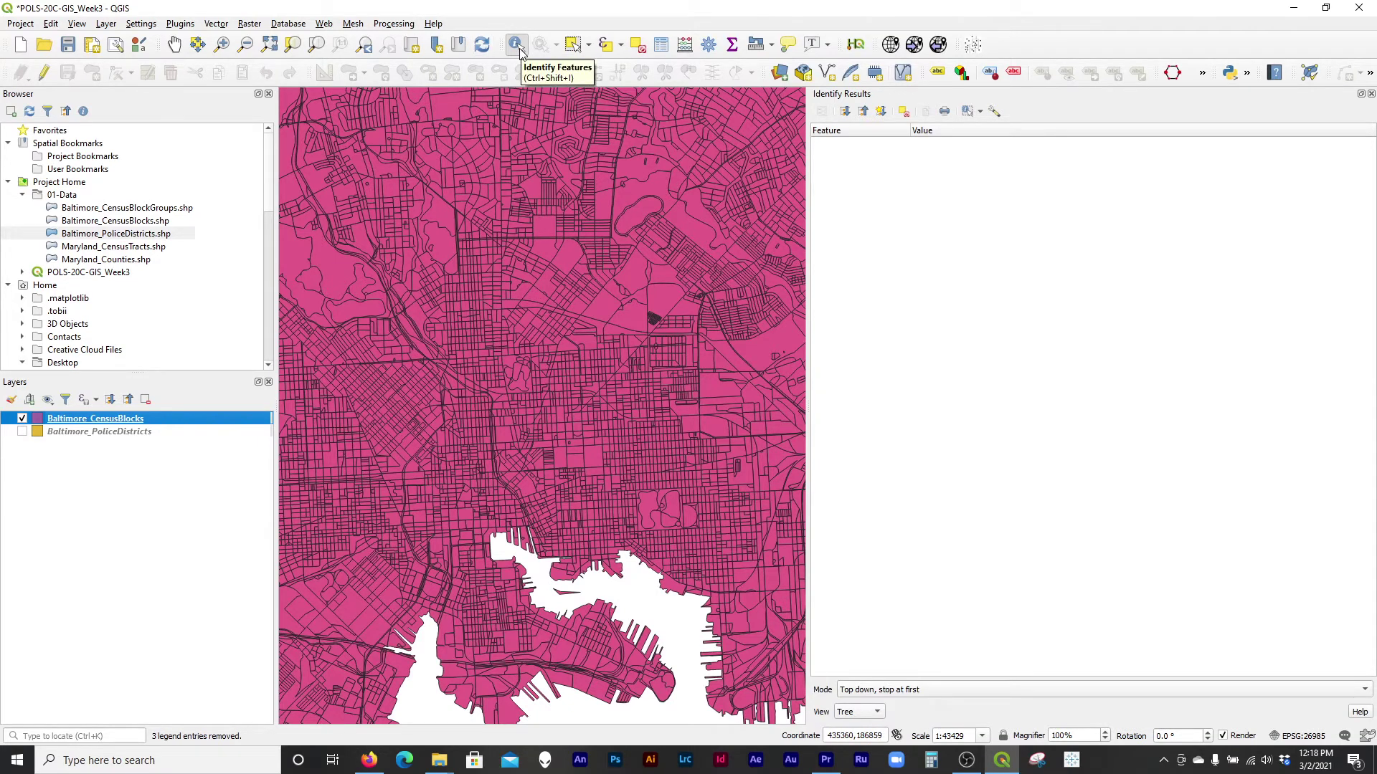
scroll(523, 298, "up", 2)
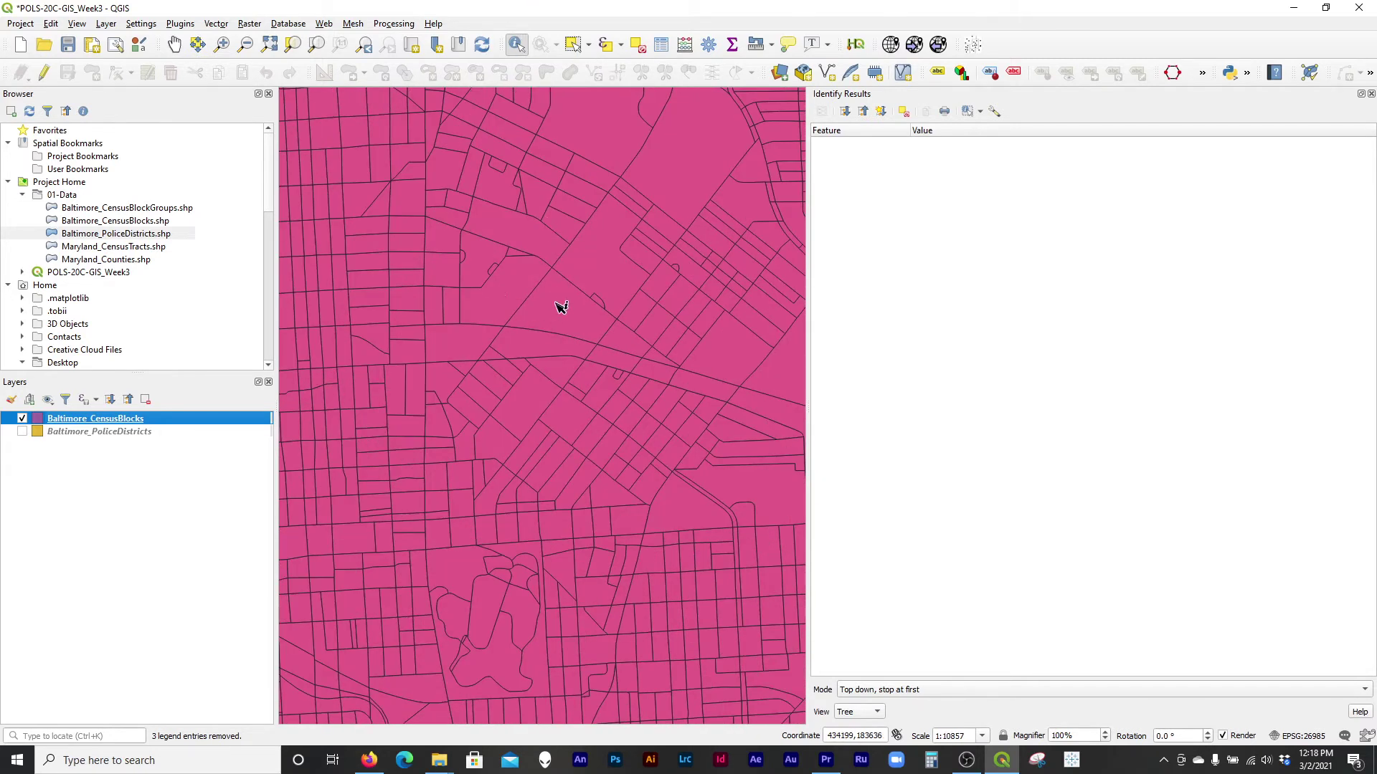
left_click(498, 299)
left_click(579, 315)
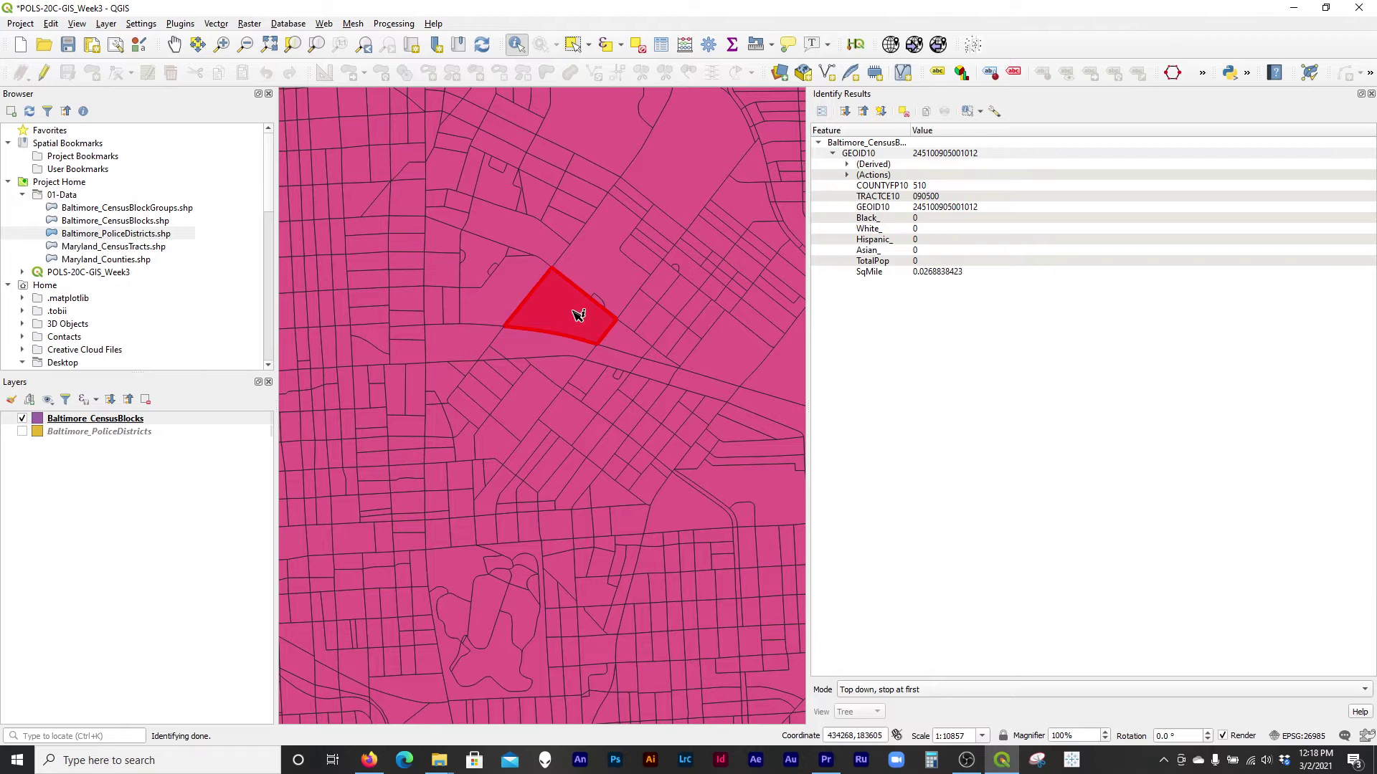
left_click(612, 248)
left_click(705, 182)
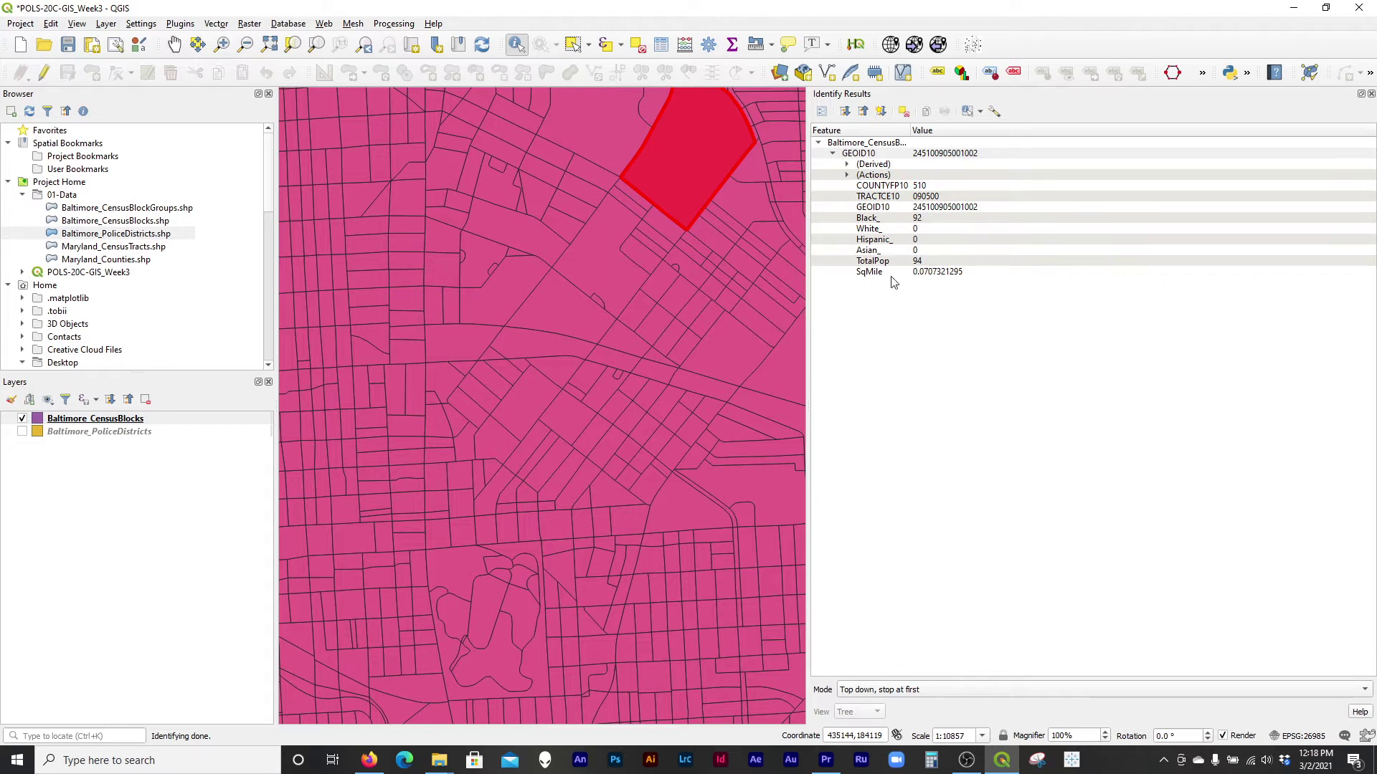
scroll(713, 277, "down", 1)
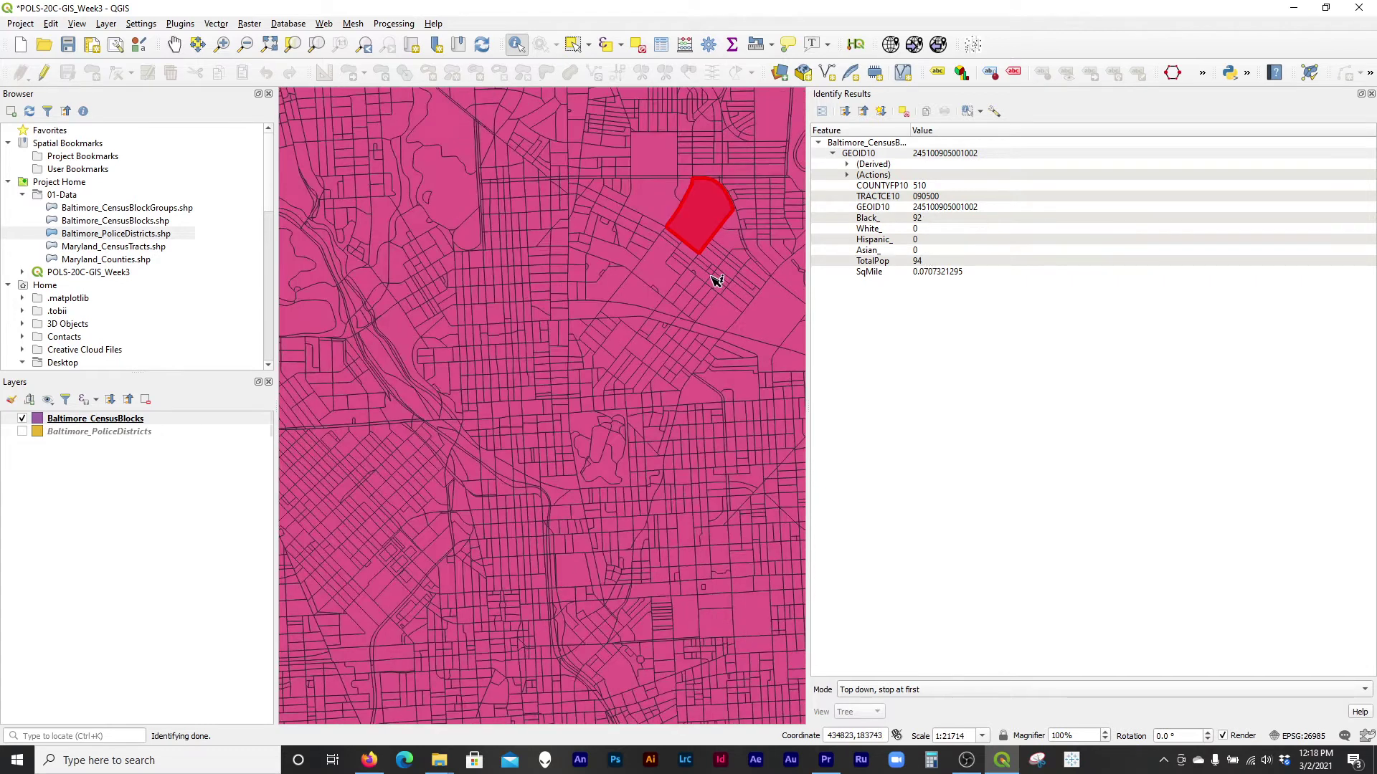
left_click(936, 273)
Identify more census blocks, including one beside the park, then clear the results
scroll(510, 477, "up", 1)
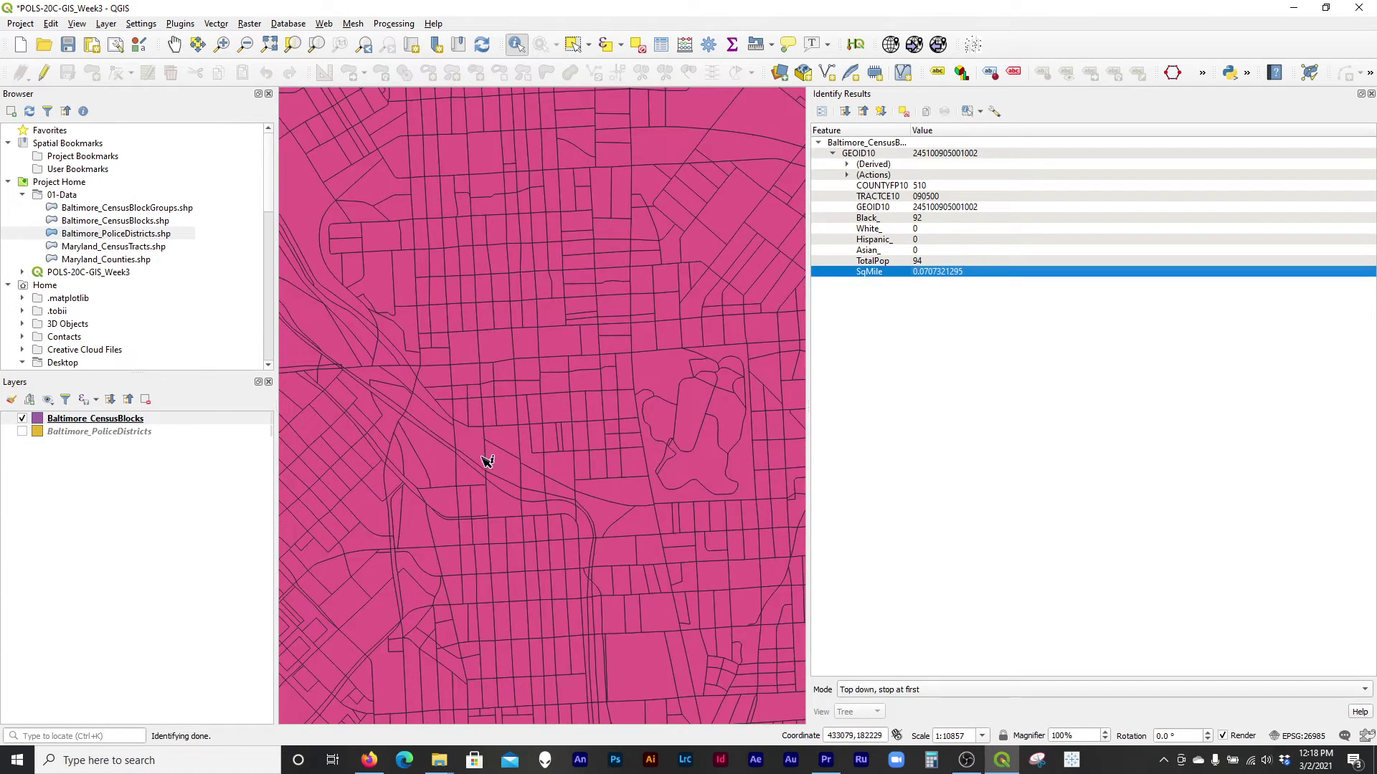
left_click(491, 460)
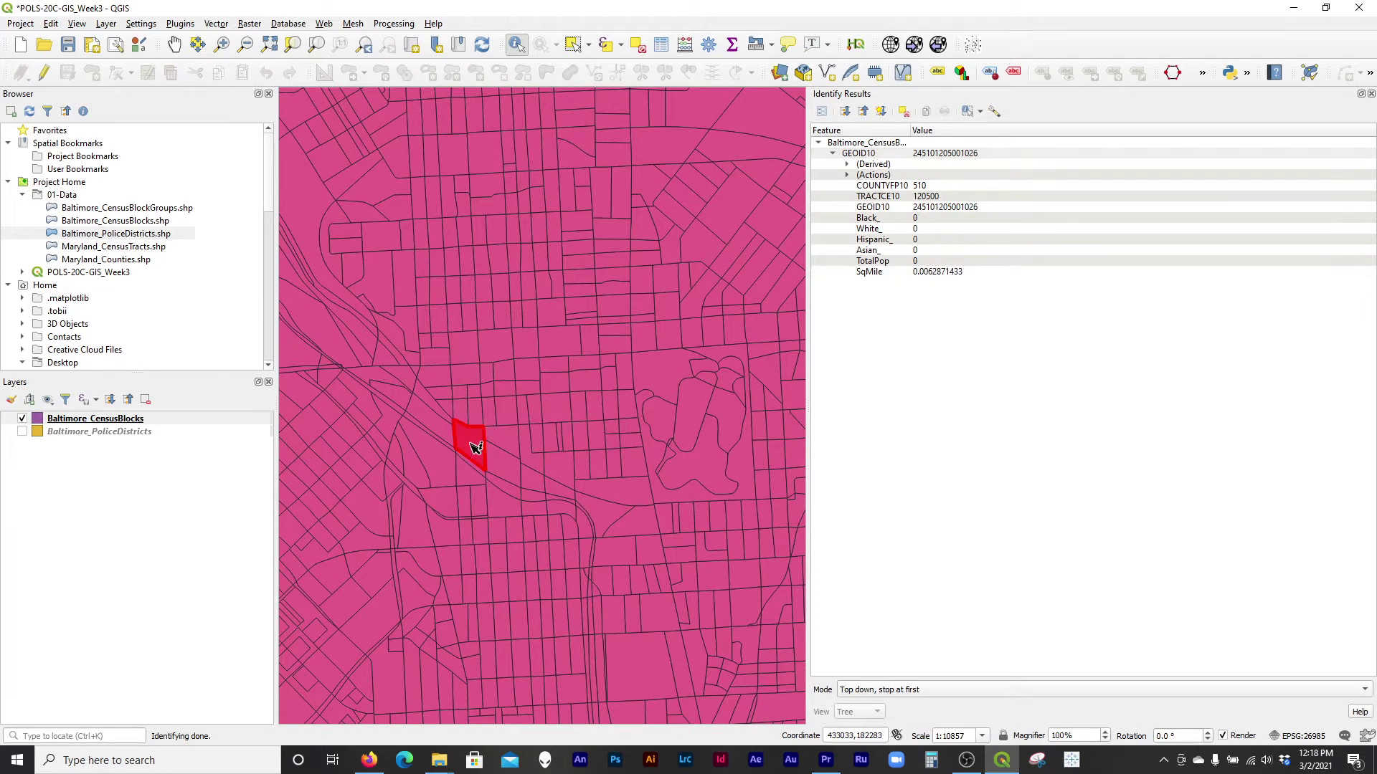
left_click(611, 515)
left_click(650, 490)
left_click(668, 380)
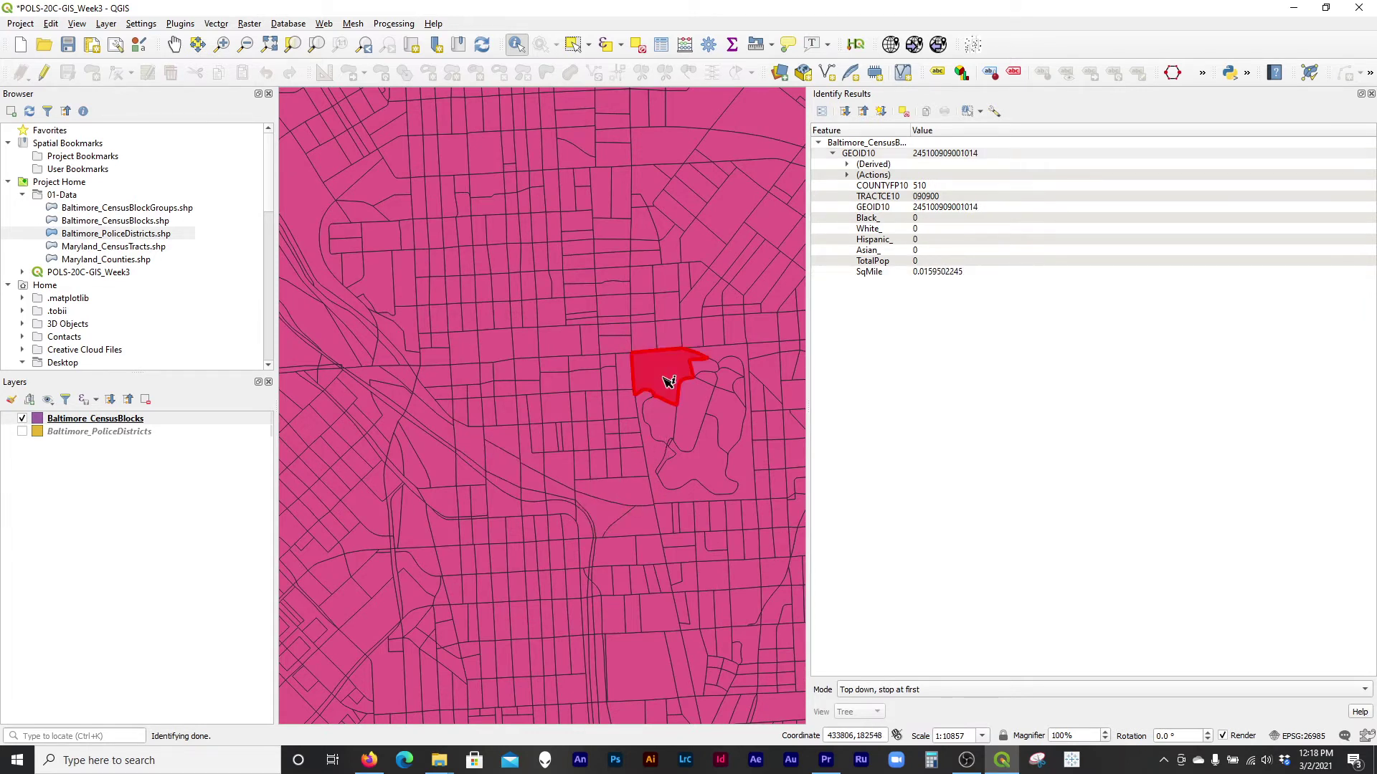
scroll(661, 357, "down", 3)
left_click(480, 682)
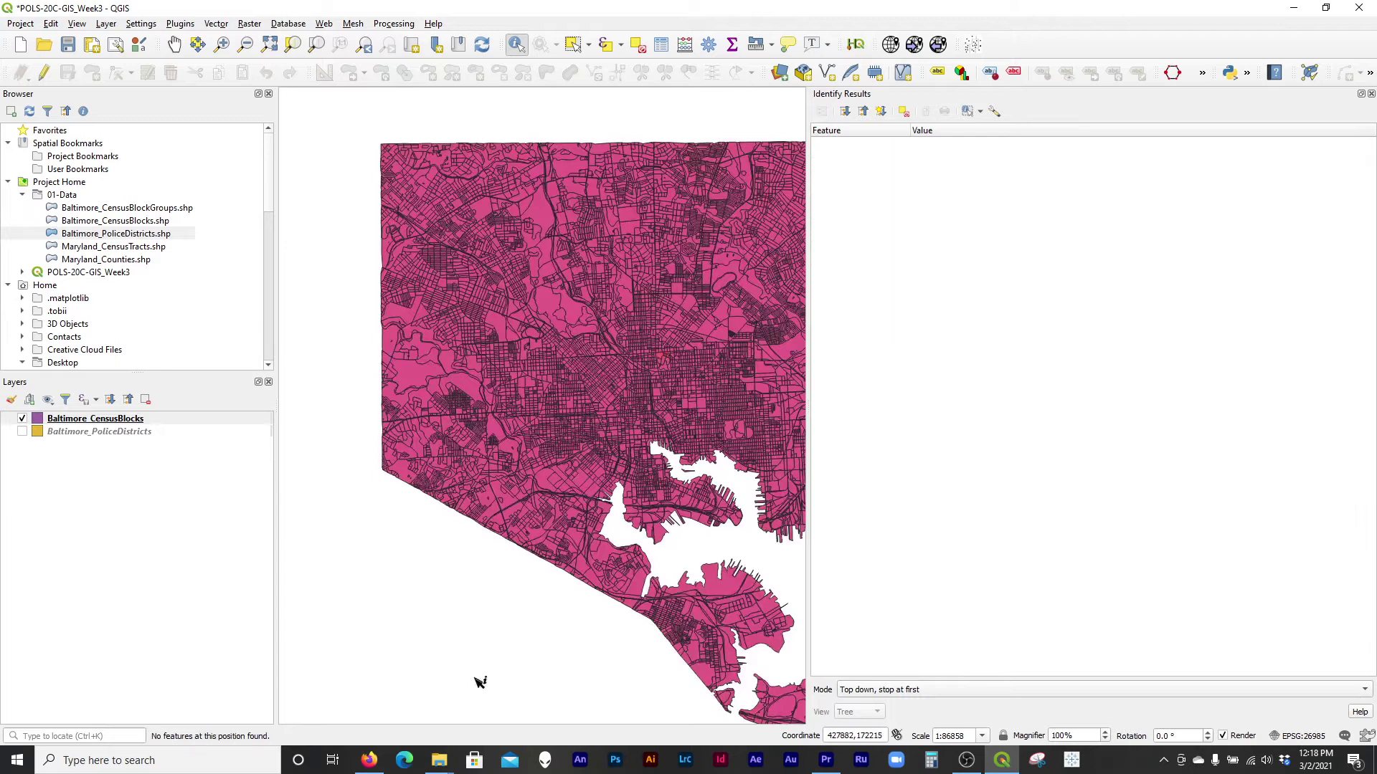
Shrink and close the Identify Results panel and zoom out to the full census block extent
scroll(493, 638, "down", 1)
scroll(521, 594, "up", 1)
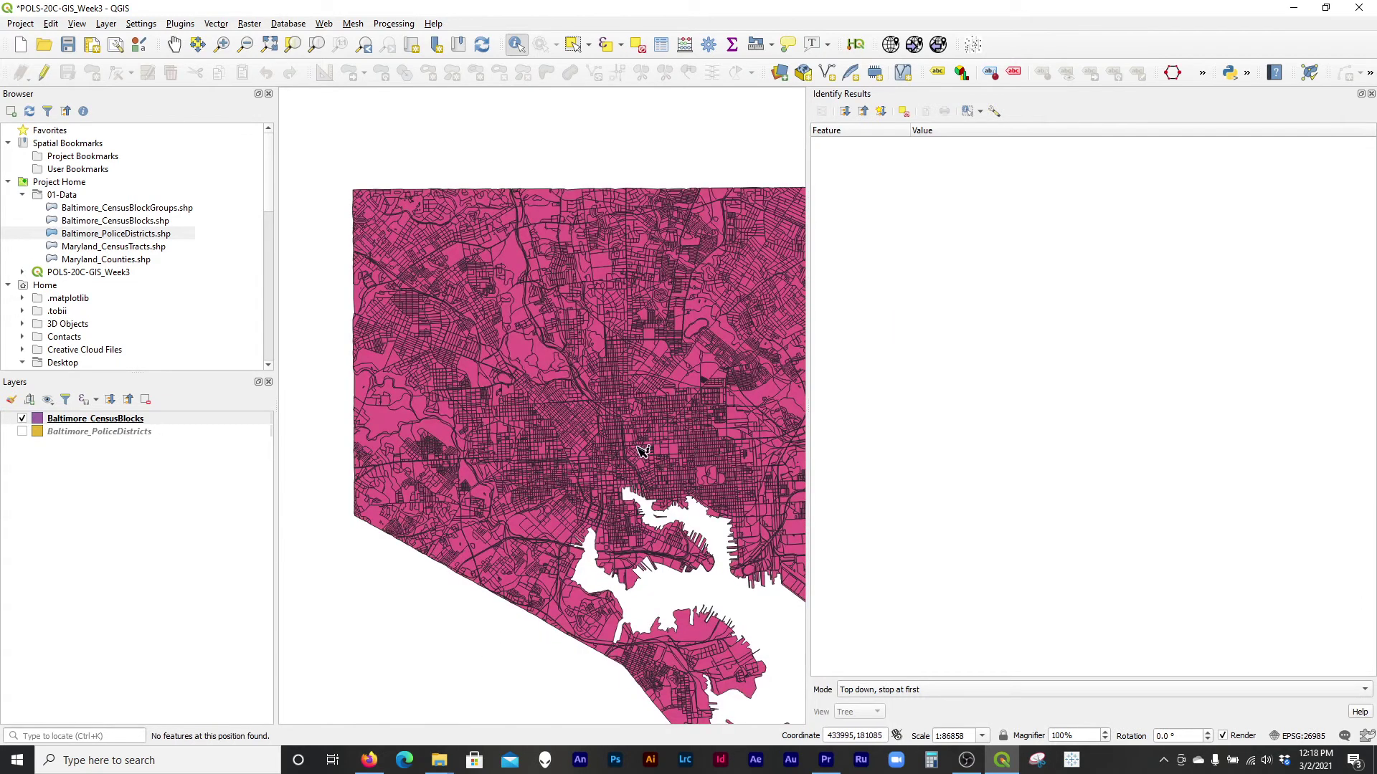
scroll(689, 459, "up", 1)
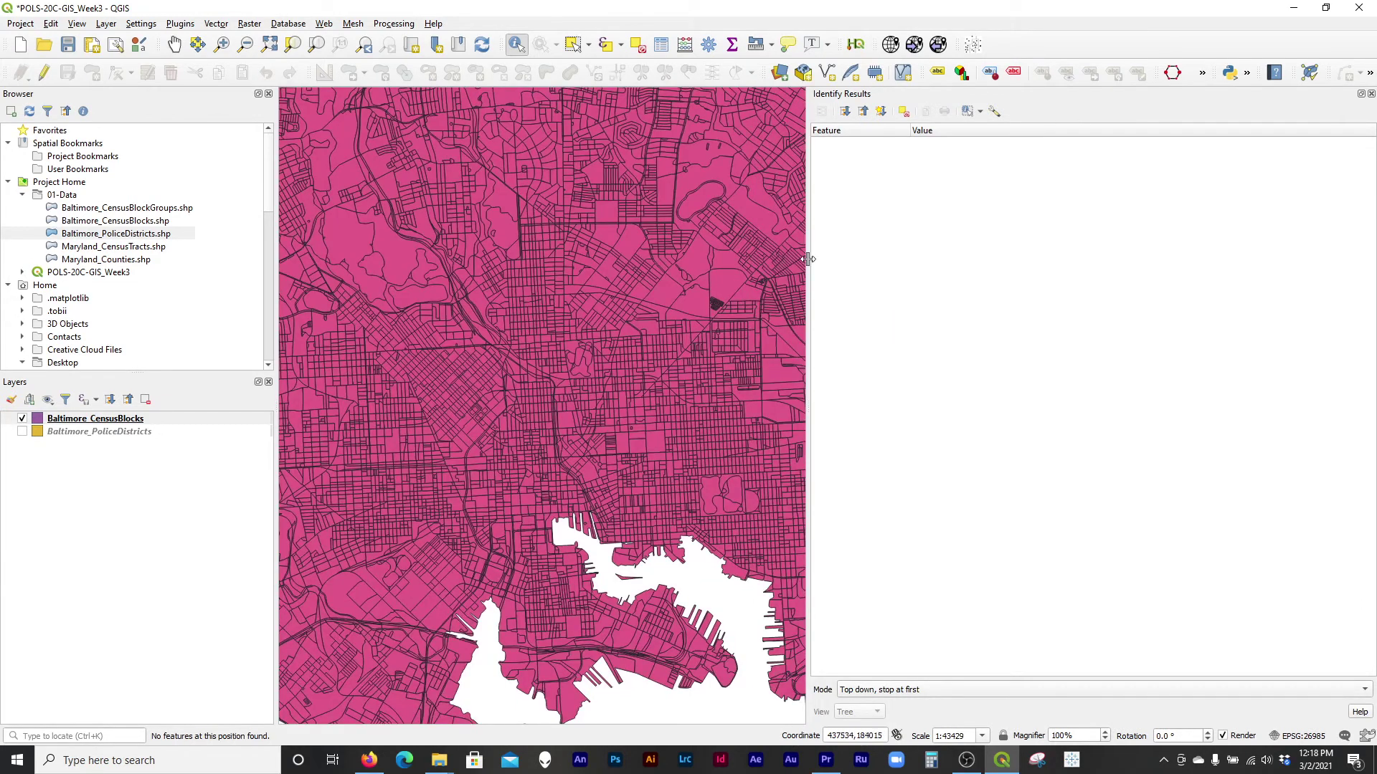
left_click_drag(808, 258, 1118, 257)
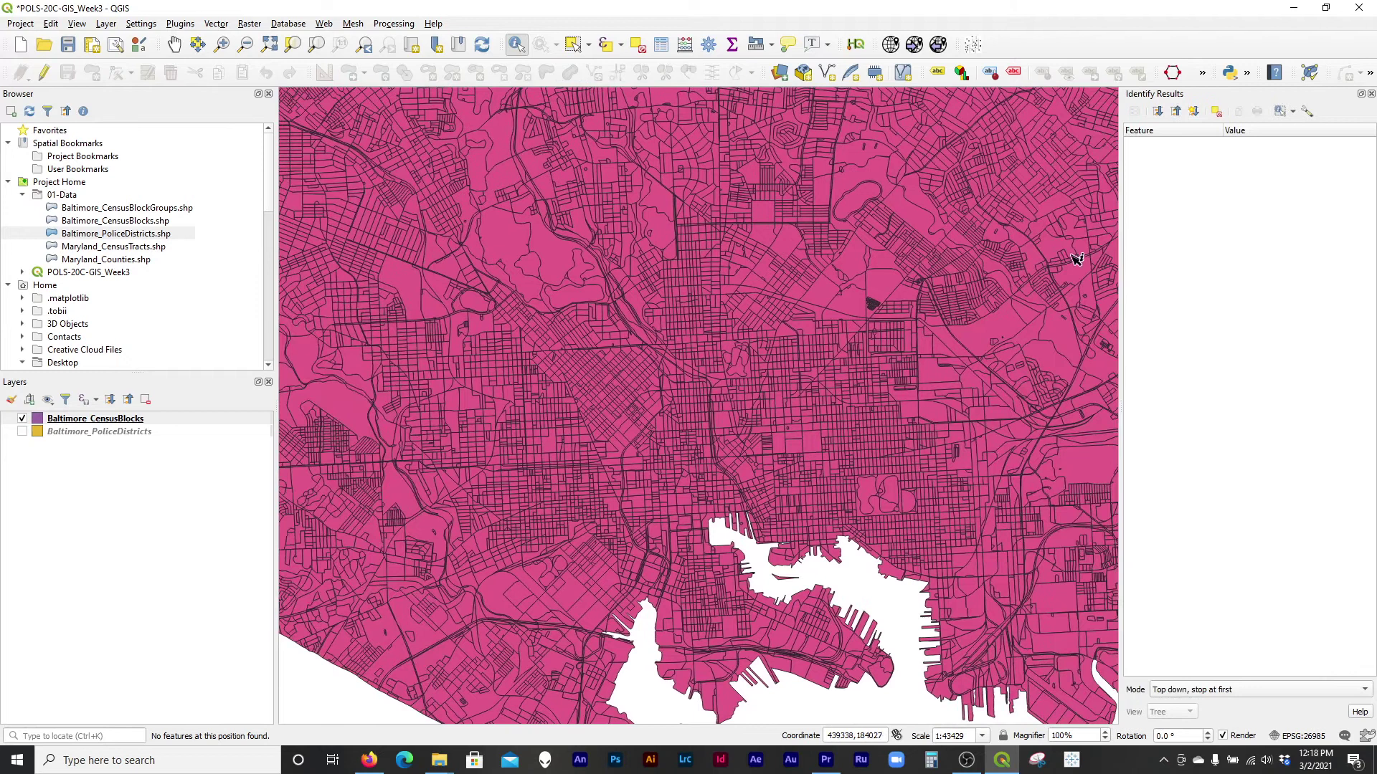
left_click(1371, 94)
scroll(554, 447, "down", 1)
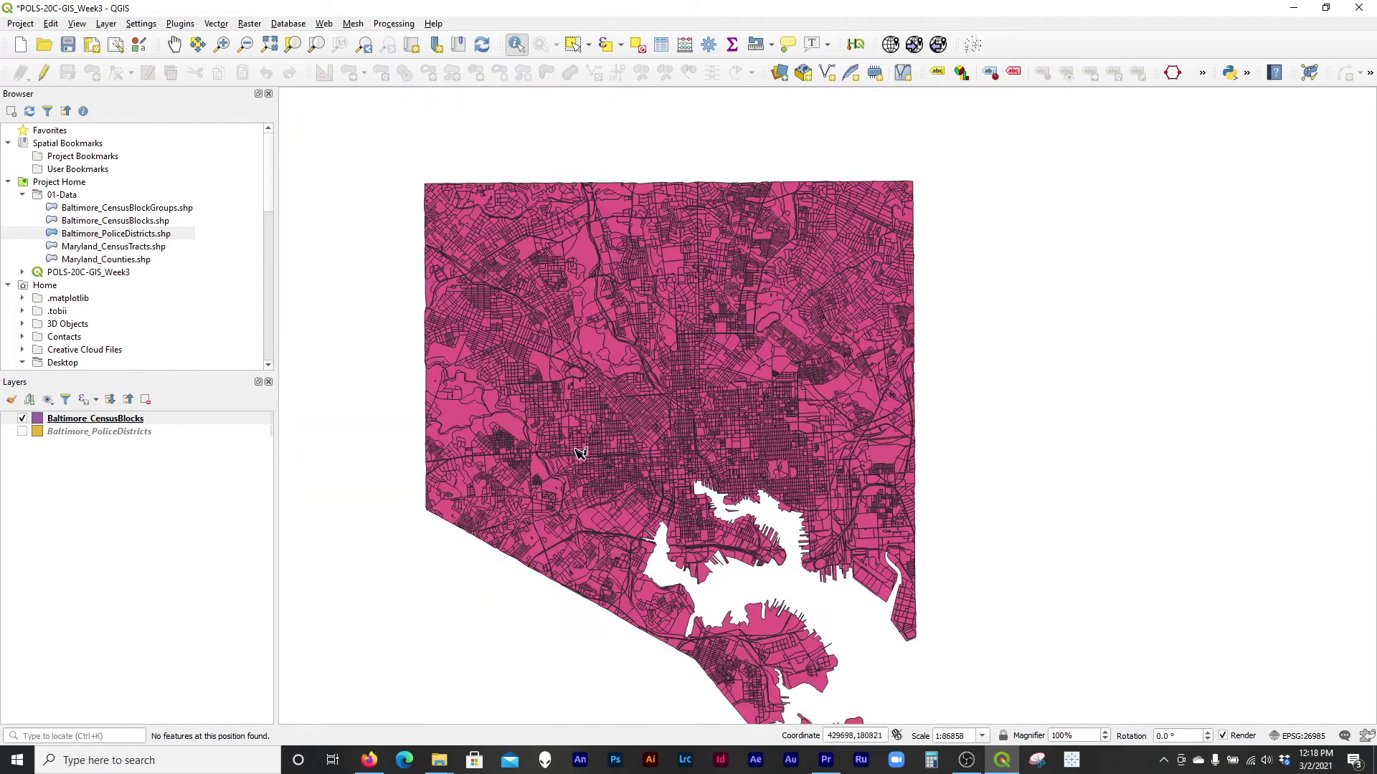
Open the Baltimore_CensusBlocks attribute table, narrowing it and moving it down over the map
right_click(55, 420)
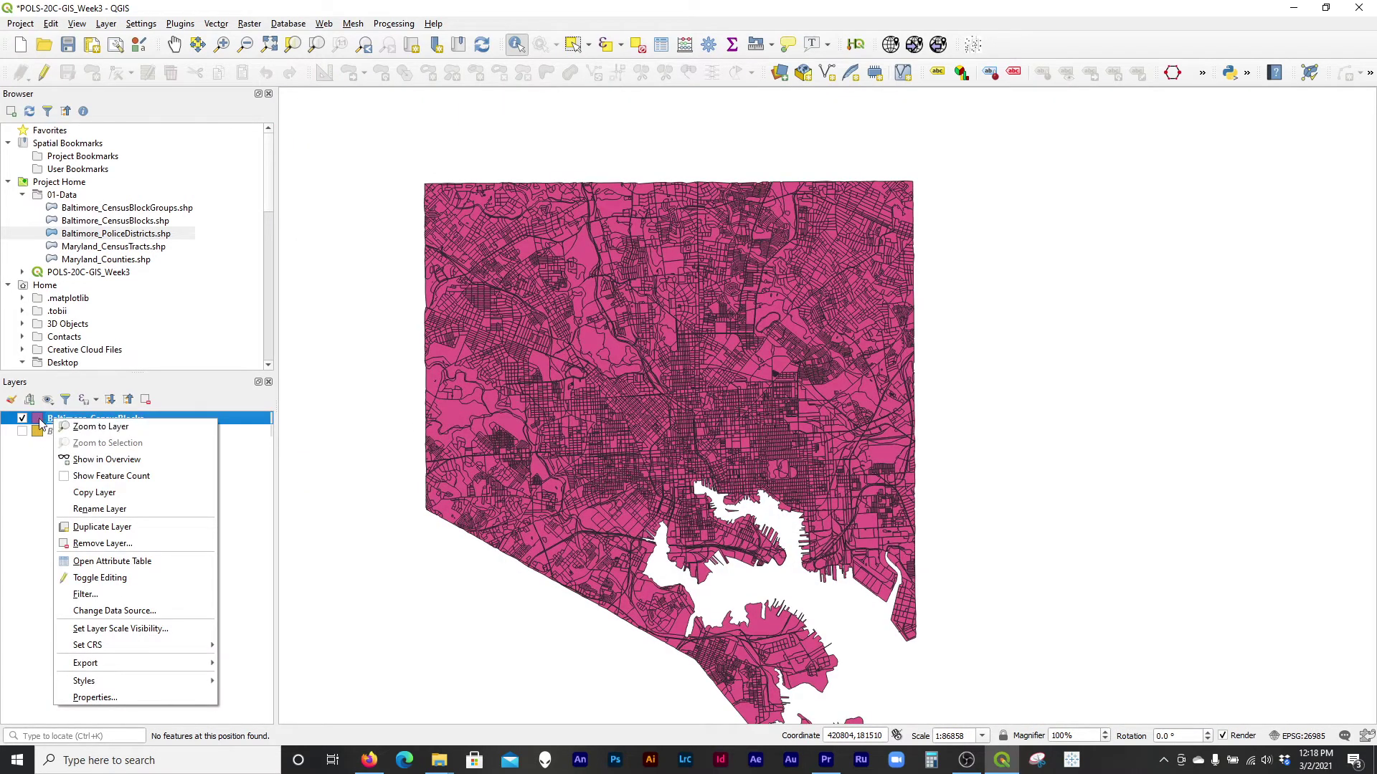
left_click(121, 566)
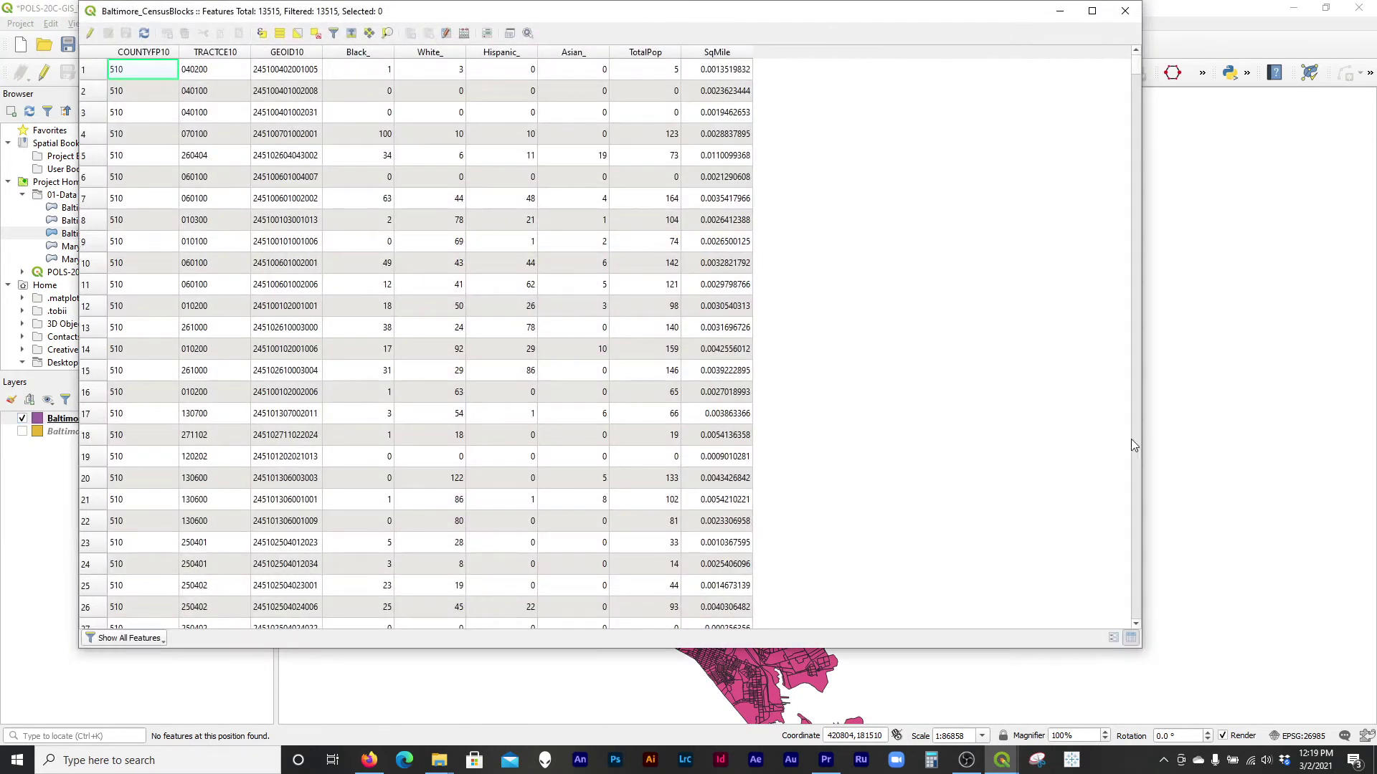
left_click_drag(1147, 443, 784, 435)
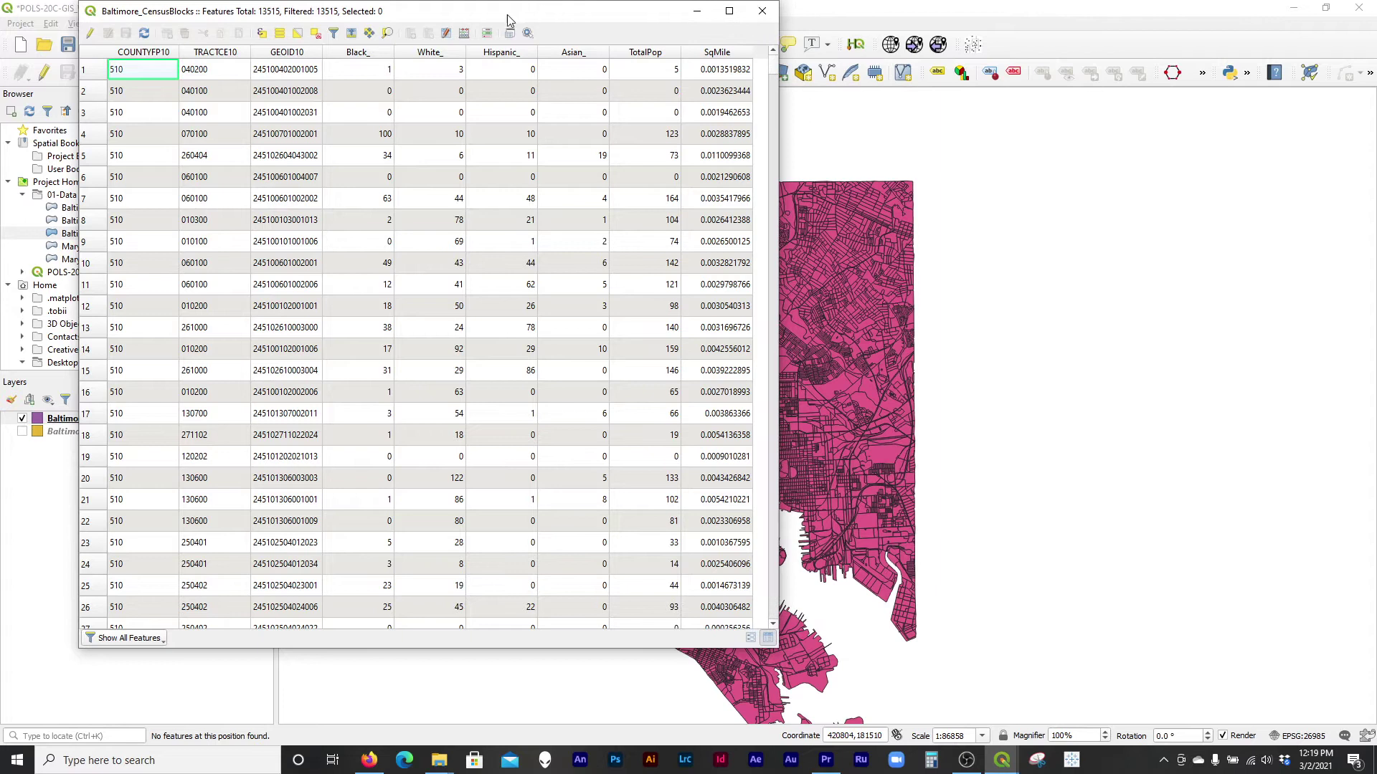
left_click_drag(506, 14, 516, 485)
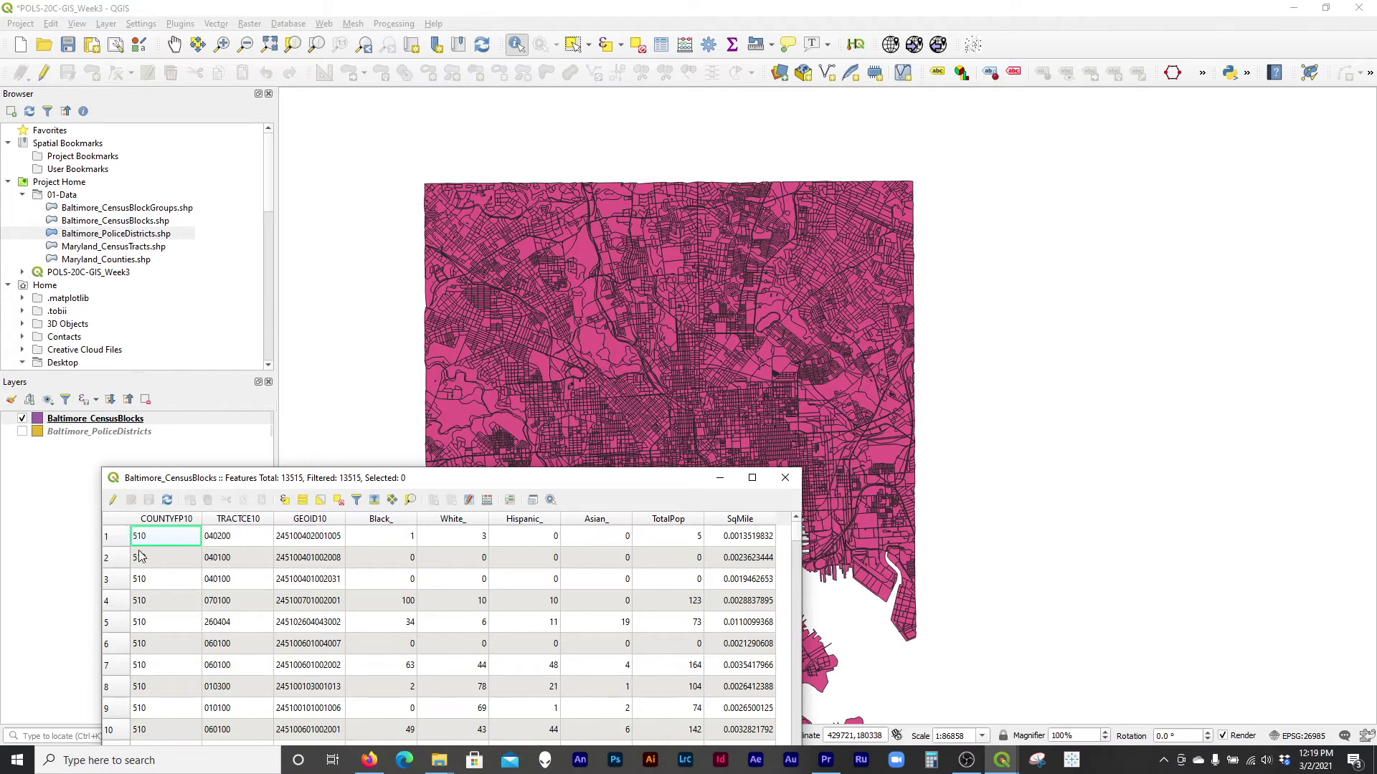
left_click(573, 44)
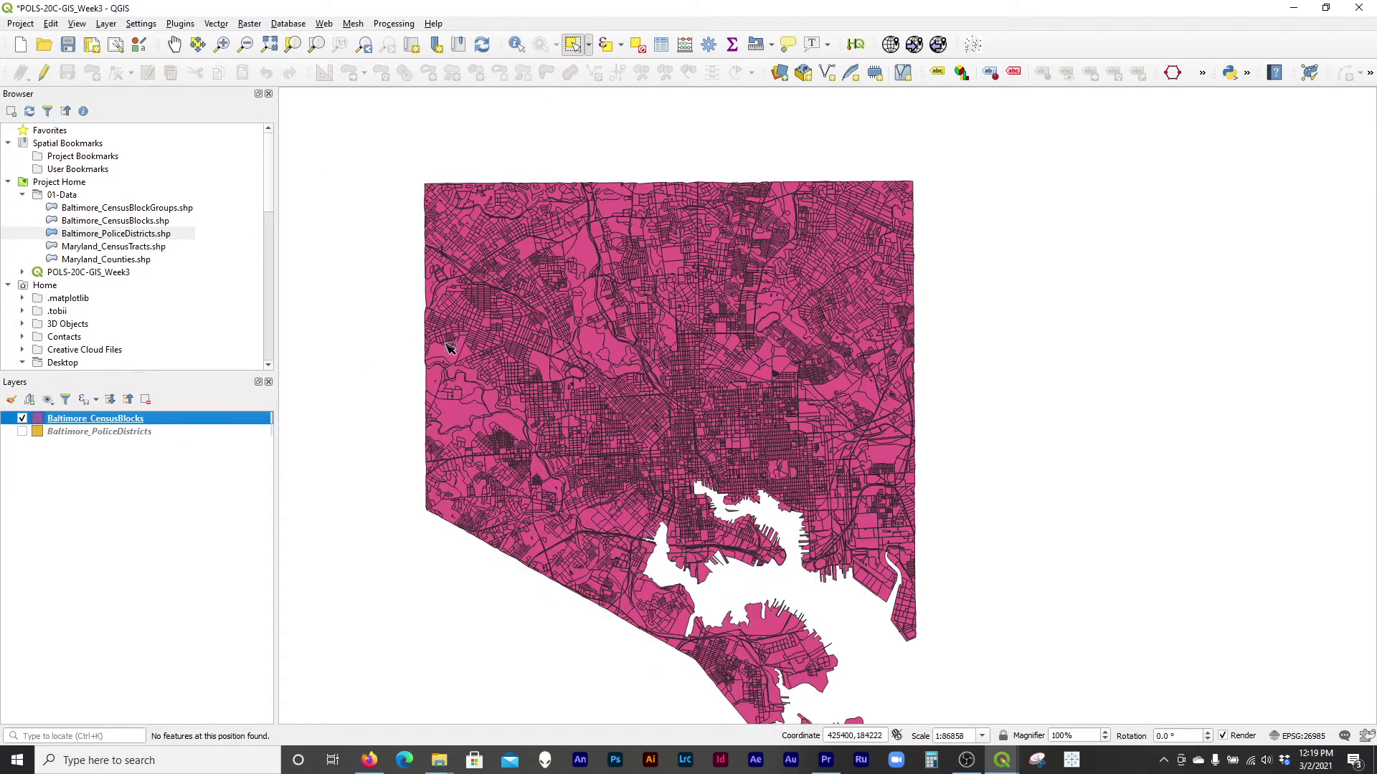
Box-select census blocks west of the harbour, list them first in the attribute table, then clear the selection
left_click_drag(535, 378, 691, 516)
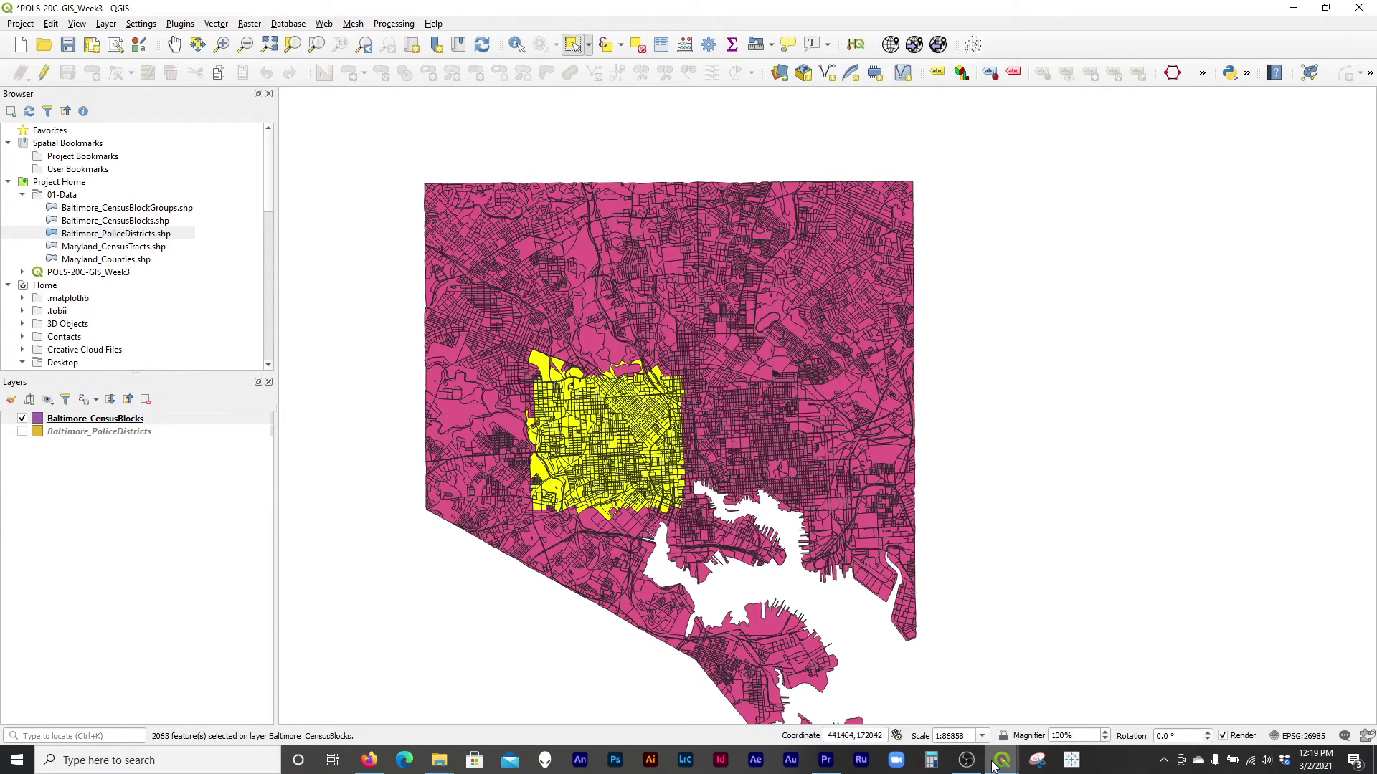
mouse_move(1001, 764)
left_click(1085, 706)
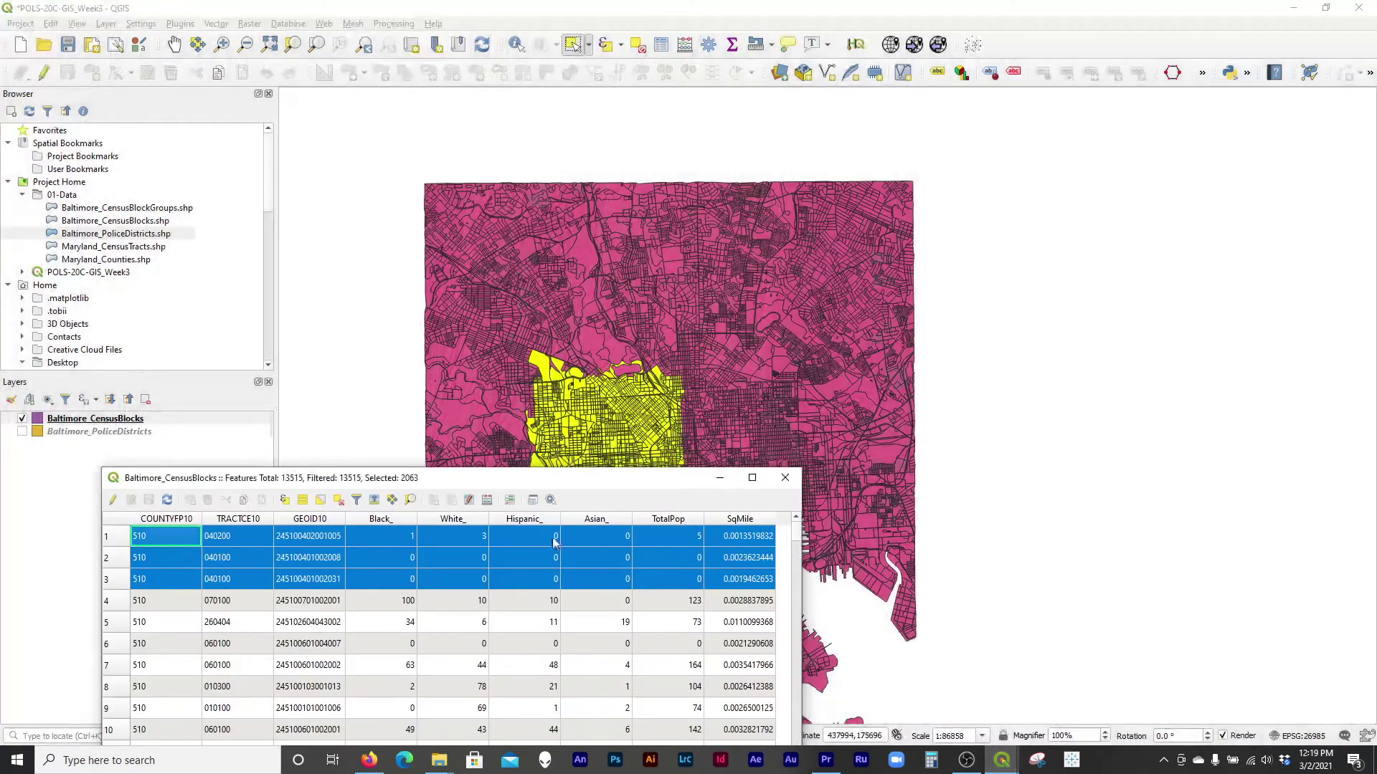
left_click_drag(480, 481, 445, 113)
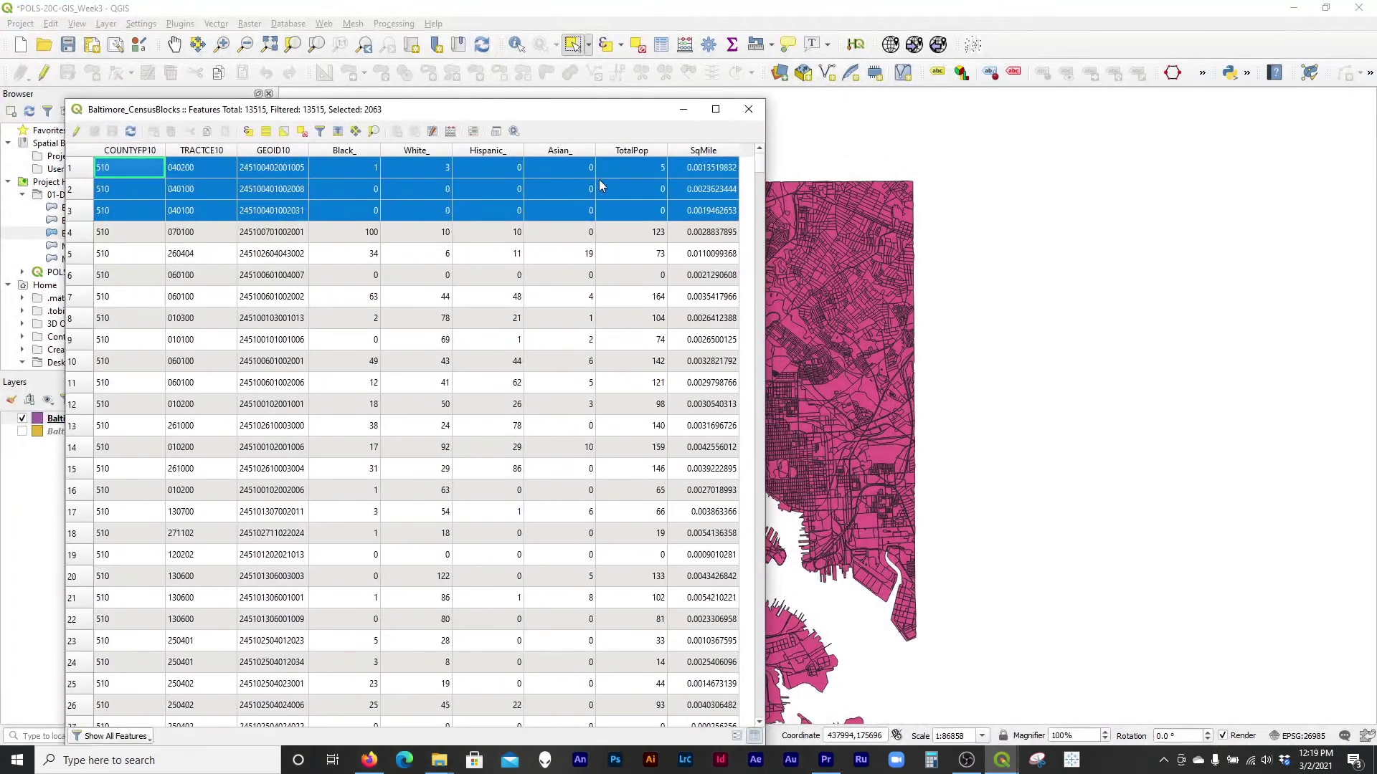
mouse_move(760, 164)
left_mouse_down()
mouse_move(777, 226)
mouse_move(761, 153)
left_mouse_up()
left_click(337, 132)
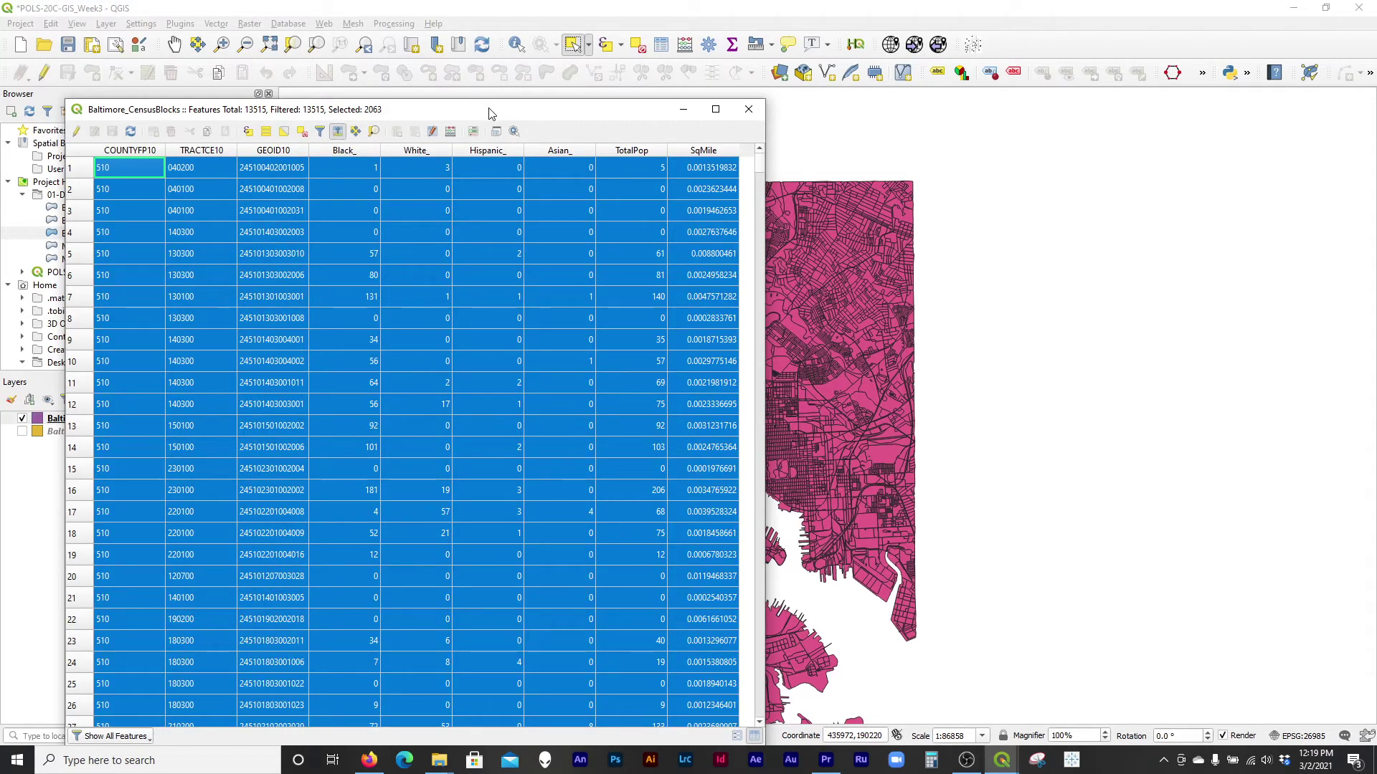
left_click_drag(490, 112, 497, 71)
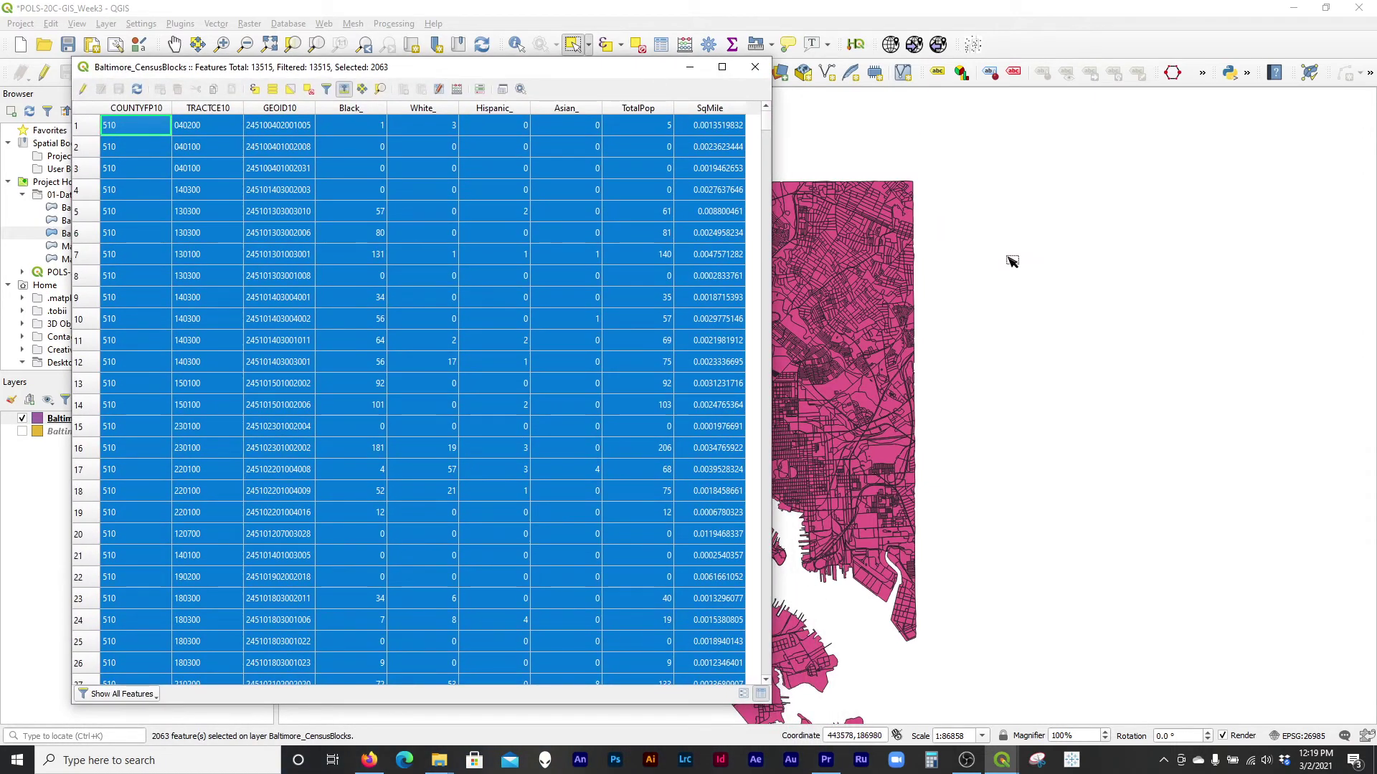
left_click(1011, 261)
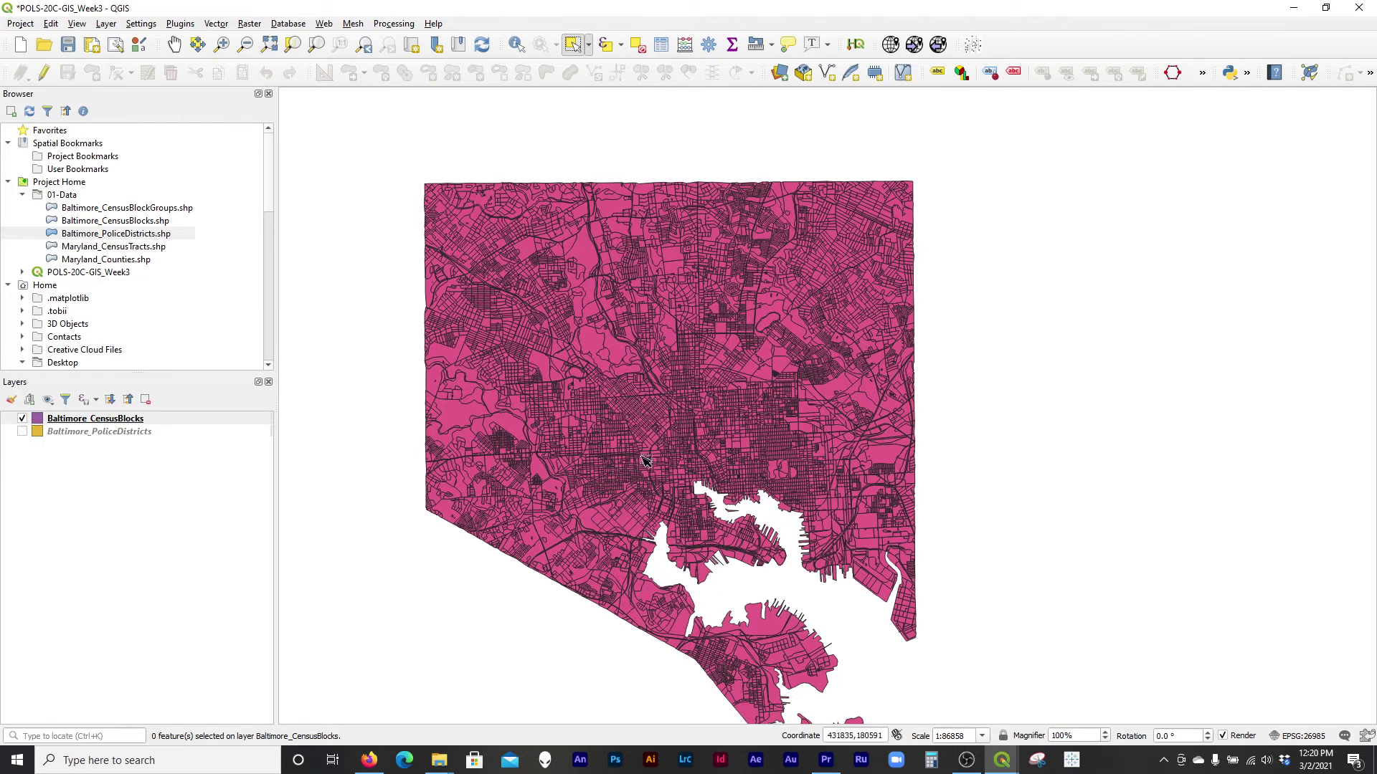
Make Baltimore_CensusBlocks active and choose Select Features by Expression from the selection dropdown
scroll(644, 461, "up", 1)
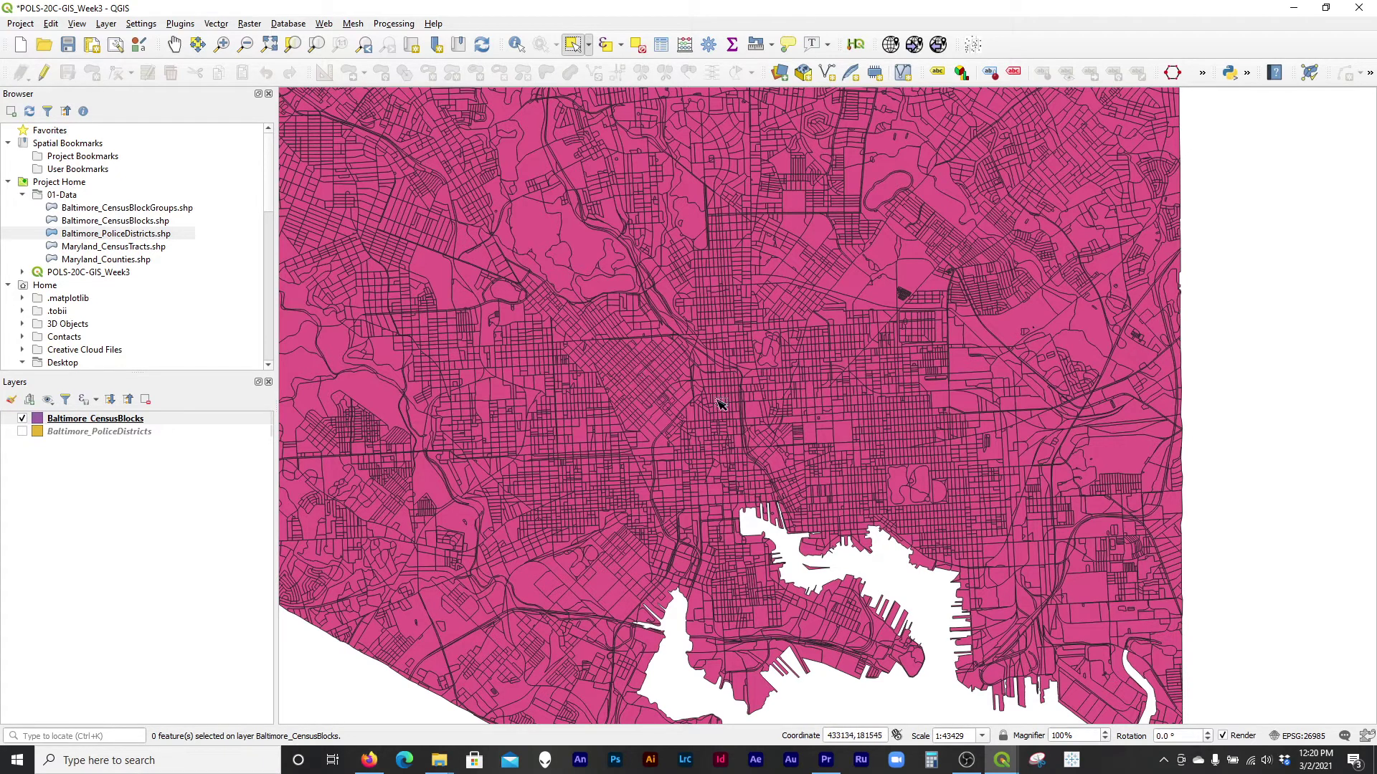
left_click(152, 432)
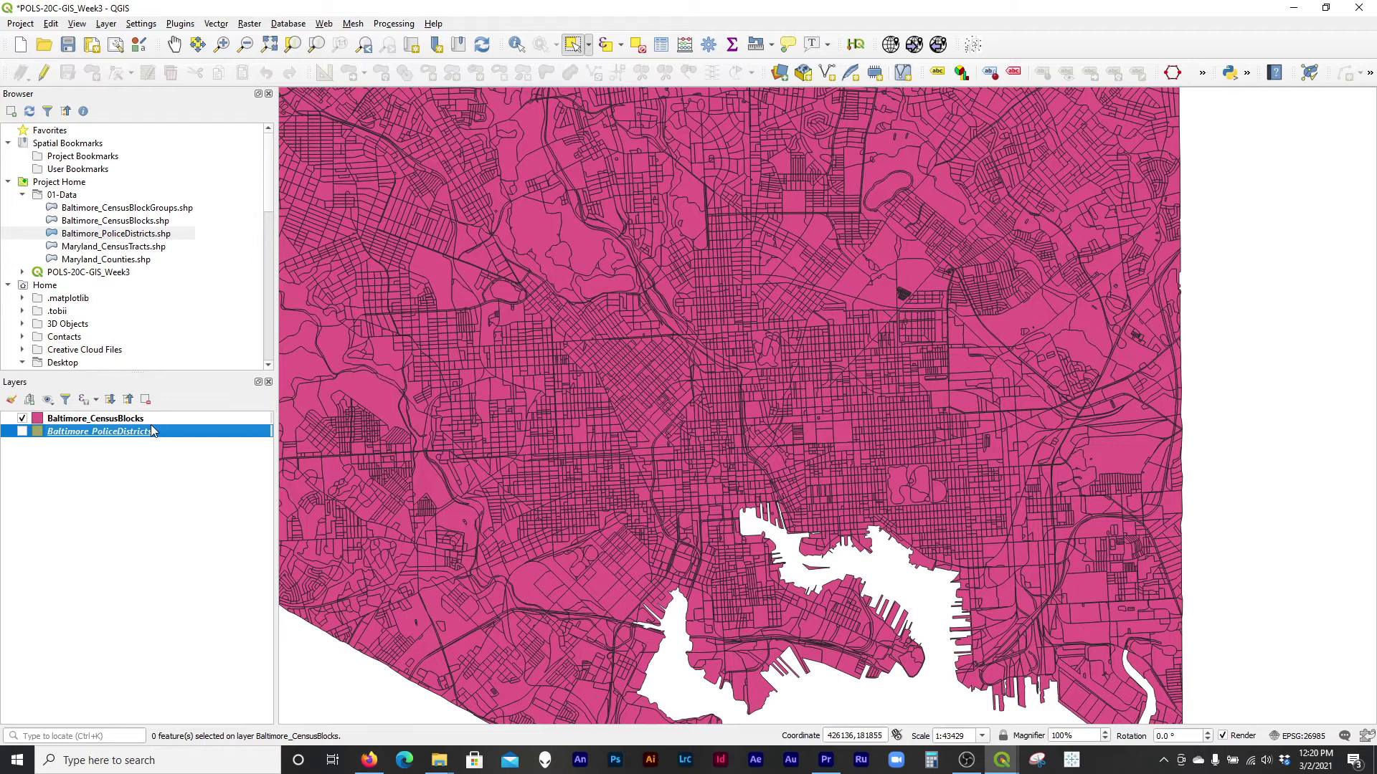
left_click(152, 420)
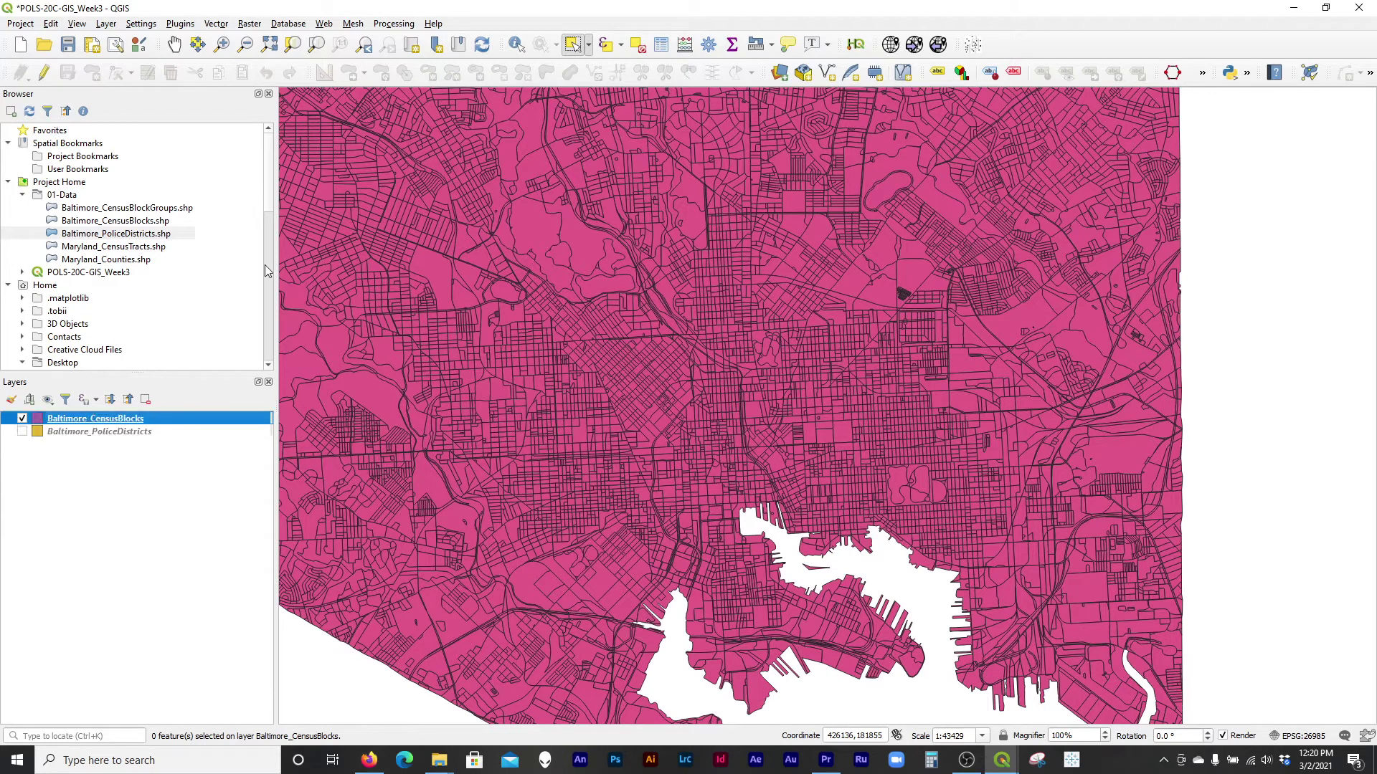
left_click(619, 46)
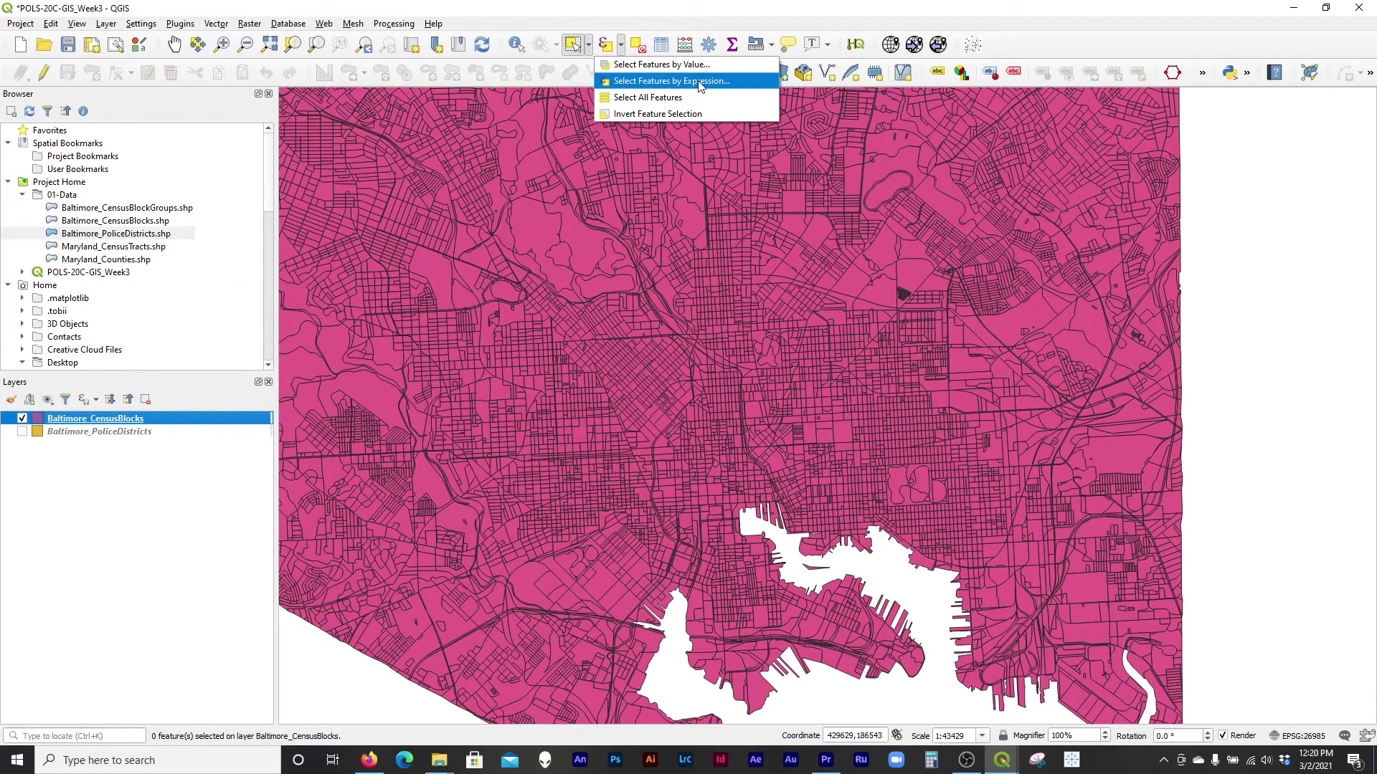
left_click(699, 83)
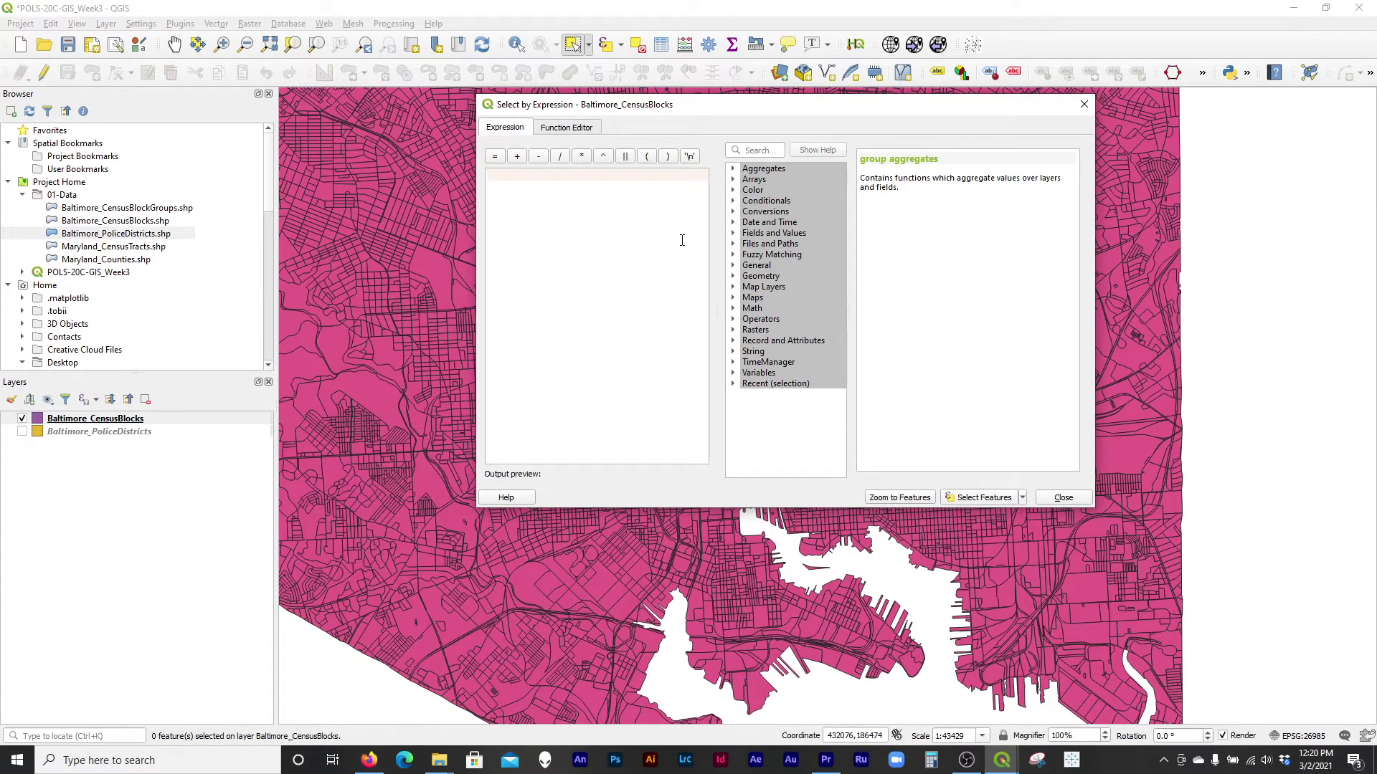
Open the Baltimore_CensusBlocks attribute table and drag its window lower on the screen
left_click(152, 422)
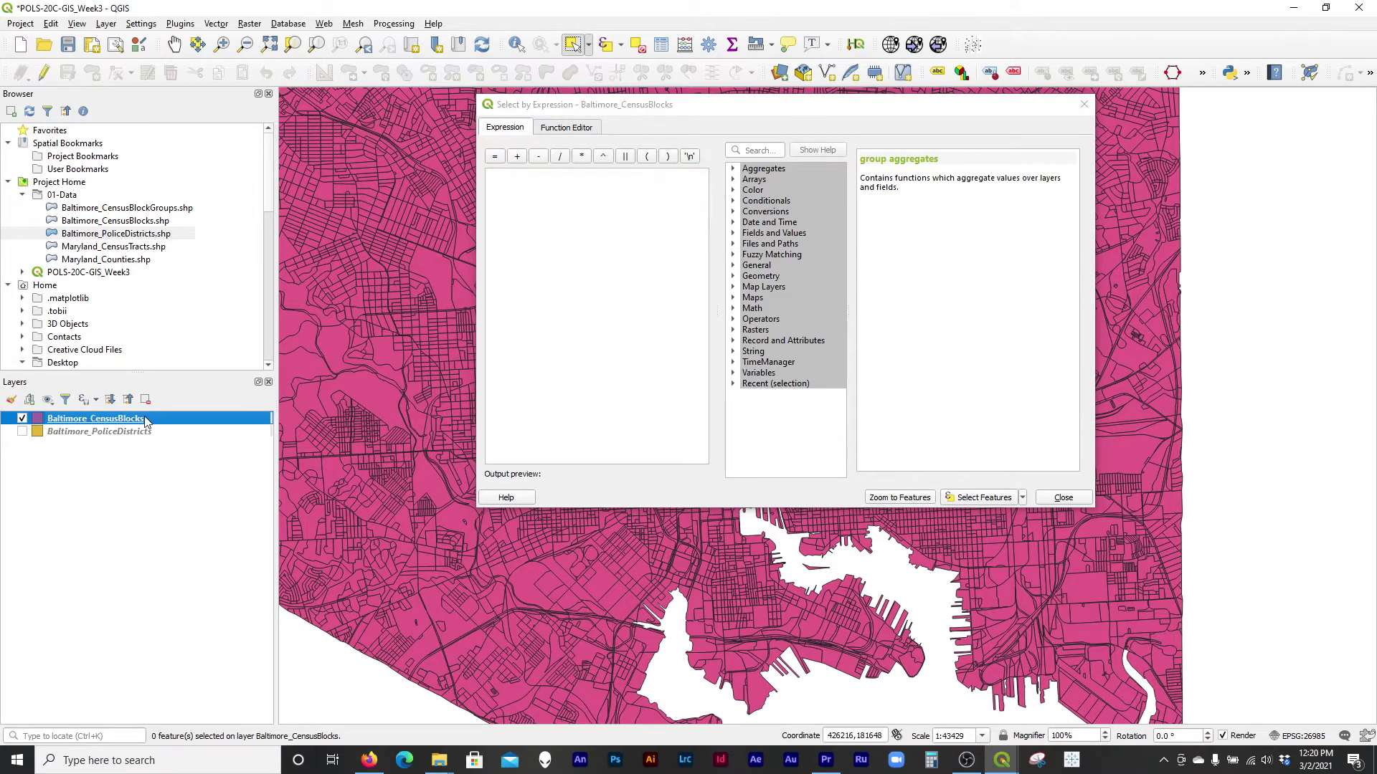
right_click(145, 422)
left_click(240, 558)
left_click_drag(502, 14, 486, 292)
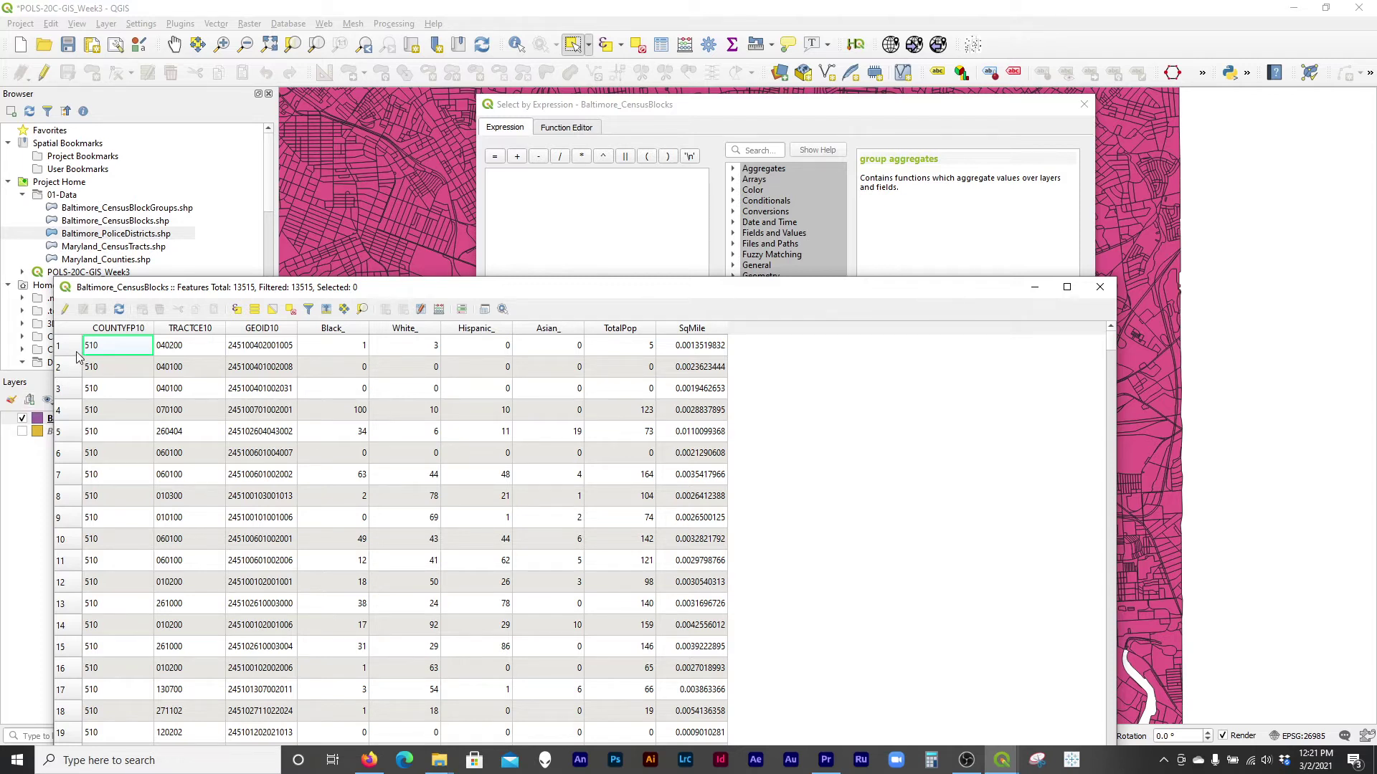
Shorten and reposition the Baltimore_CensusBlocks attribute table window
left_click_drag(424, 280, 447, 448)
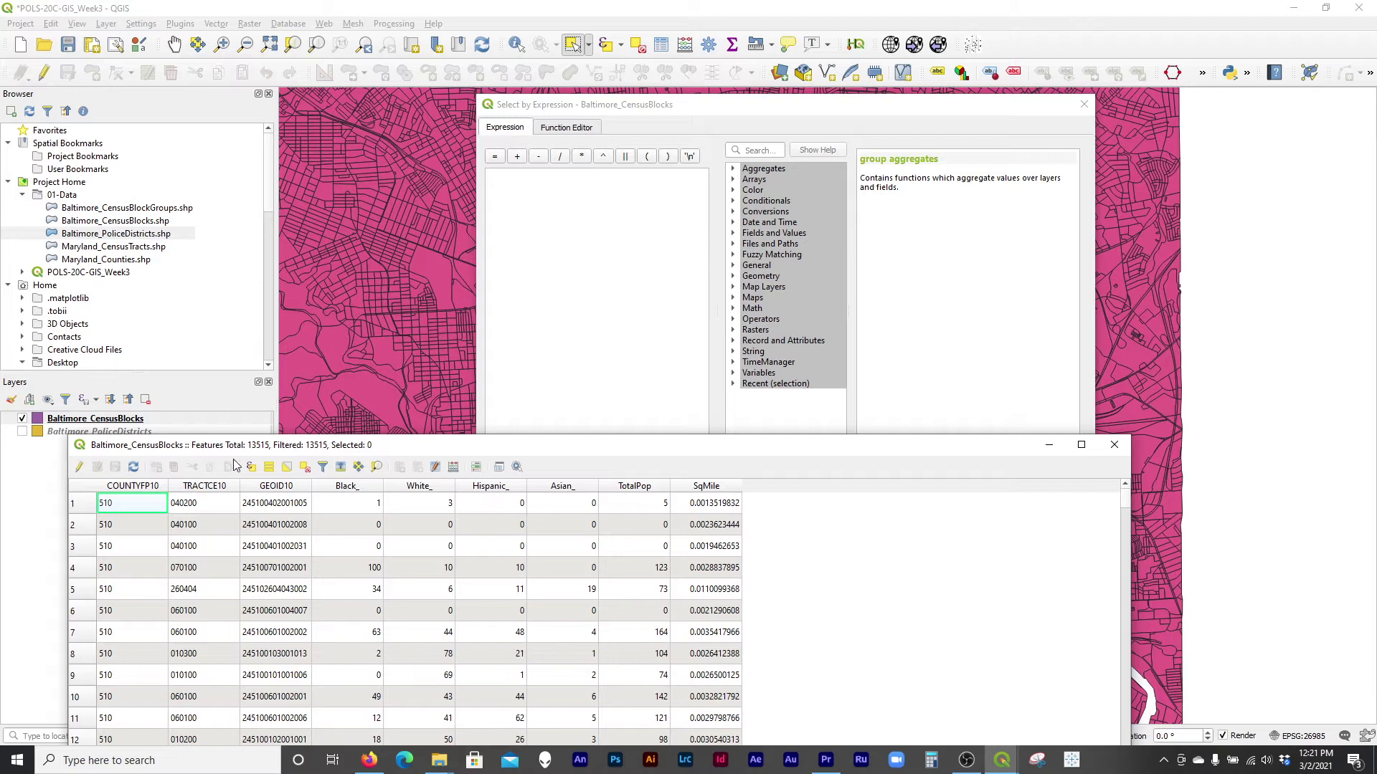
left_click_drag(565, 451, 605, 317)
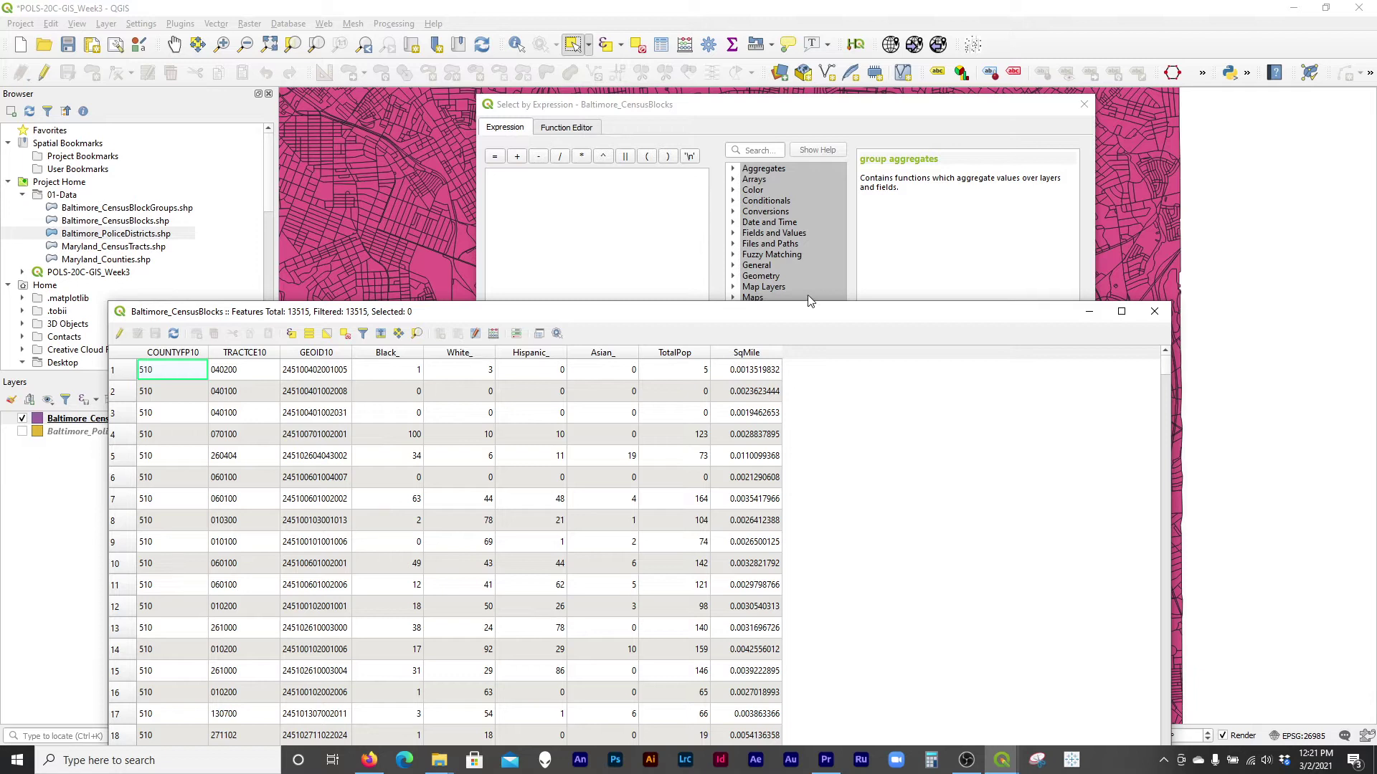
Close the attribute table and reopen Select by Expression for Baltimore_CensusBlocks
left_click(1153, 312)
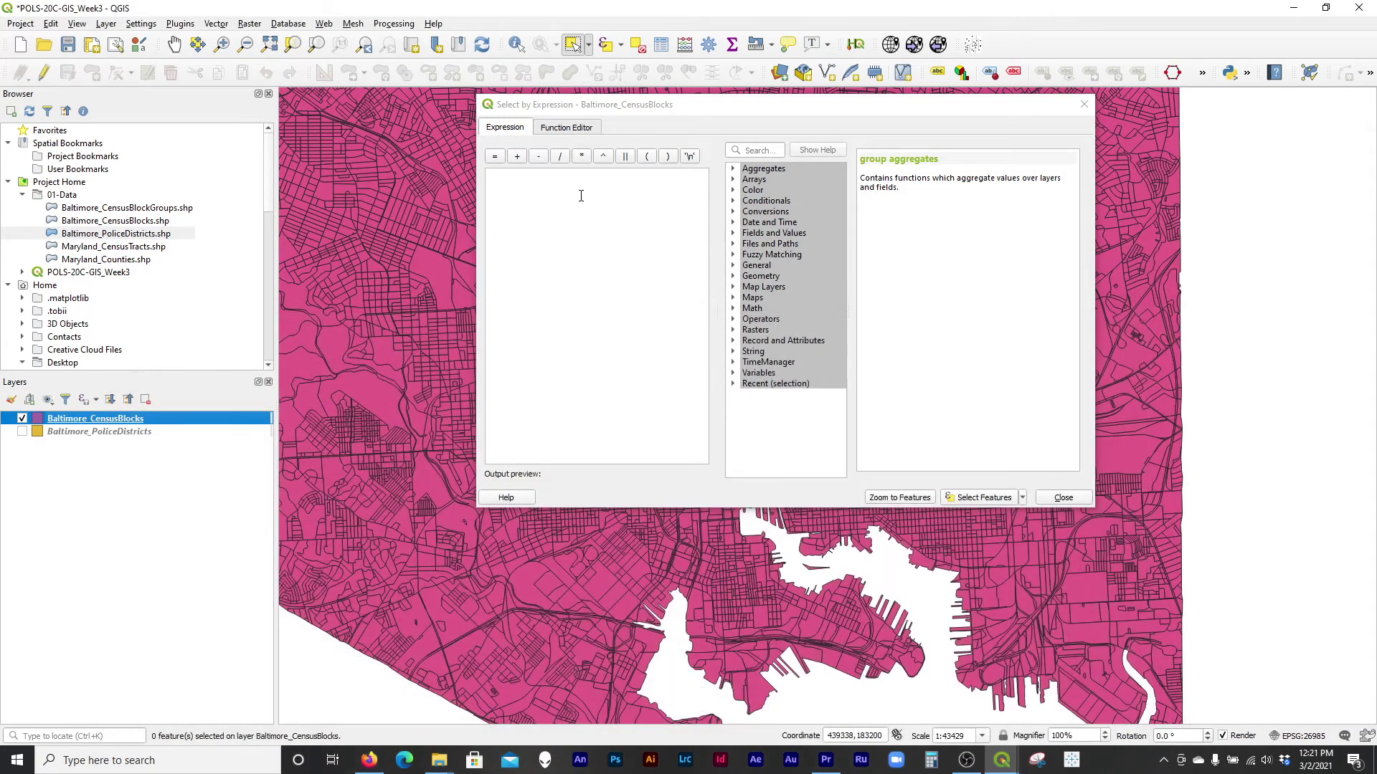
left_click(608, 116)
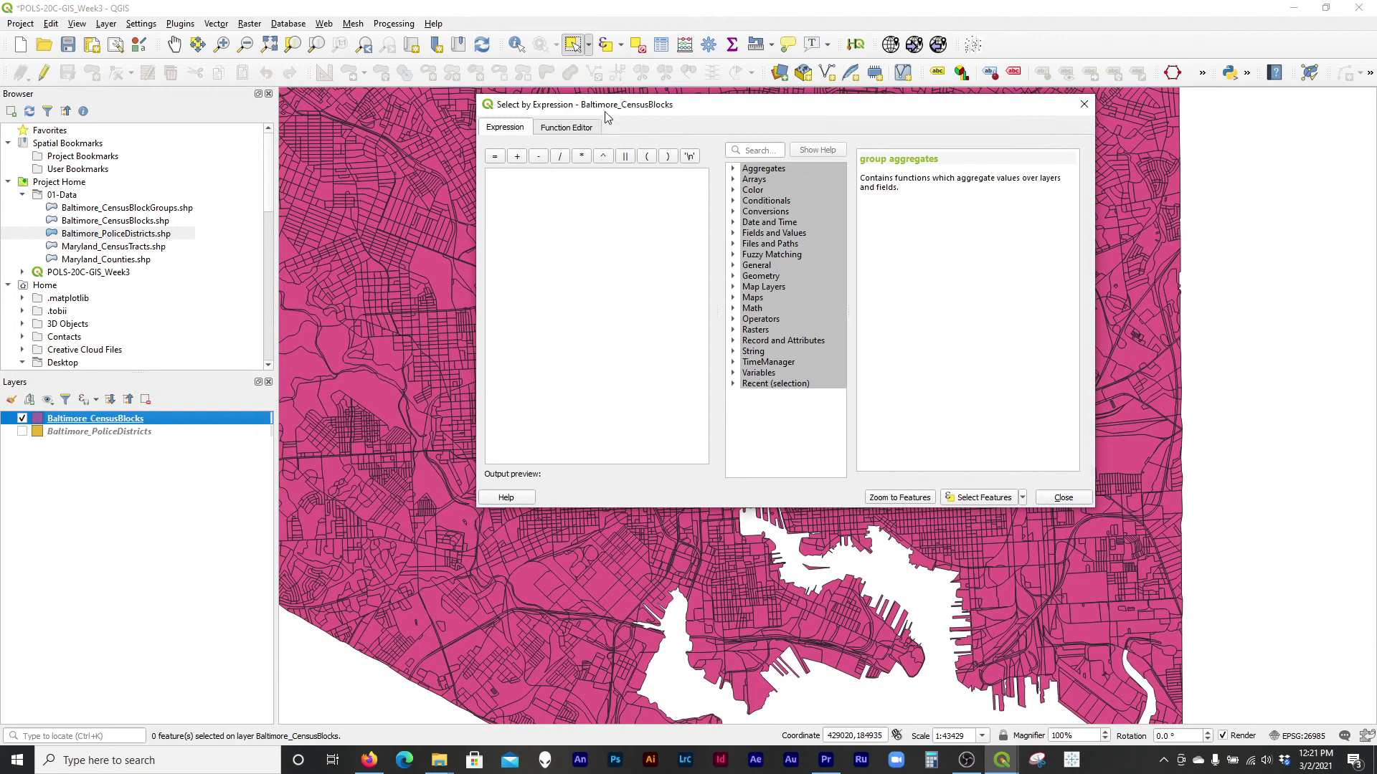
left_click(117, 421)
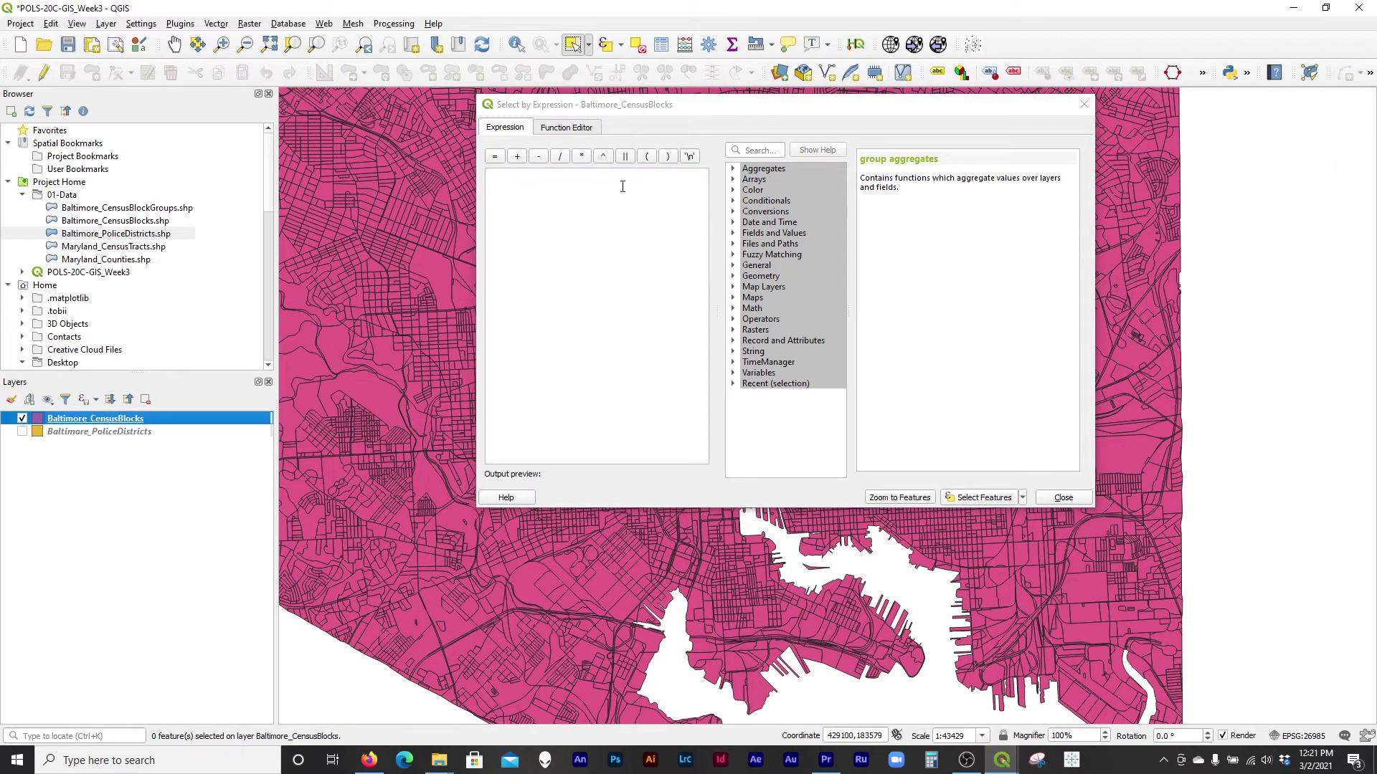
left_click(1083, 104)
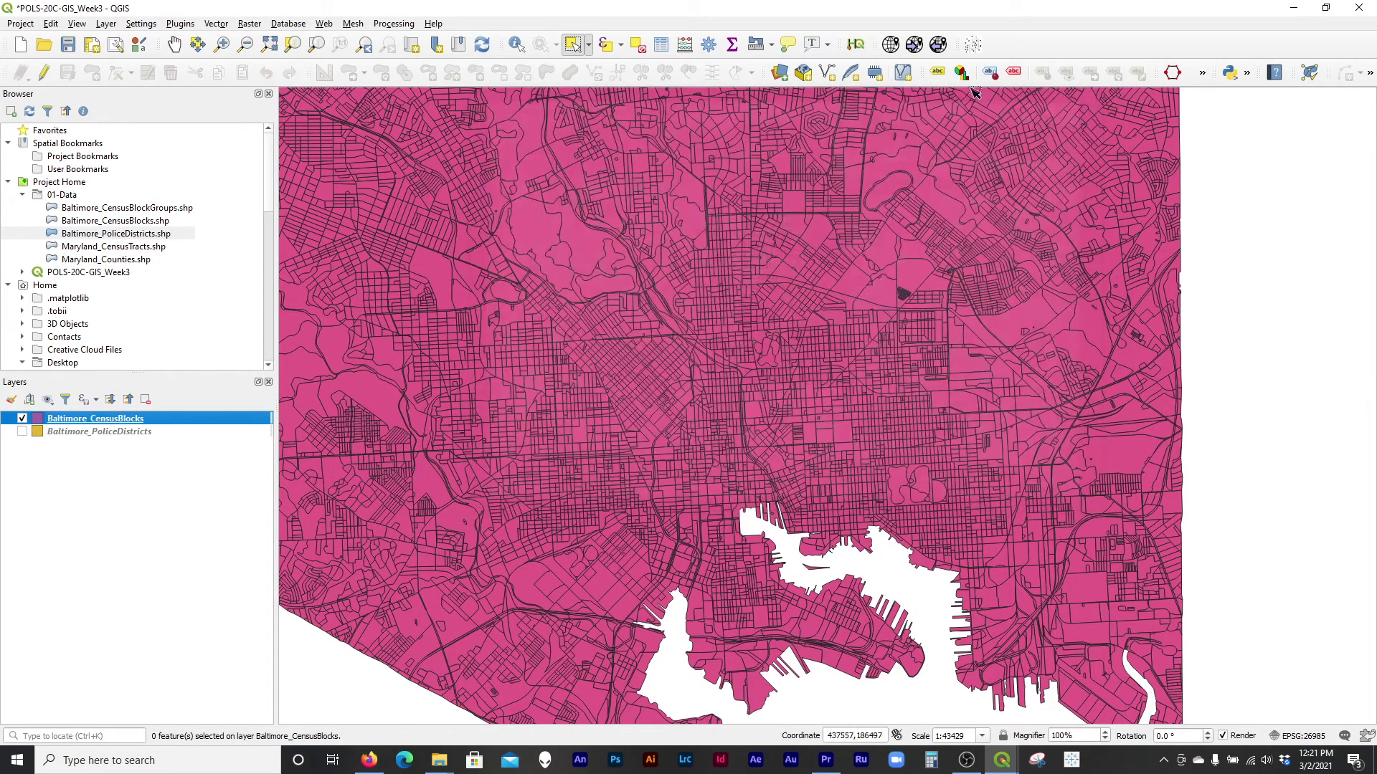
left_click(606, 44)
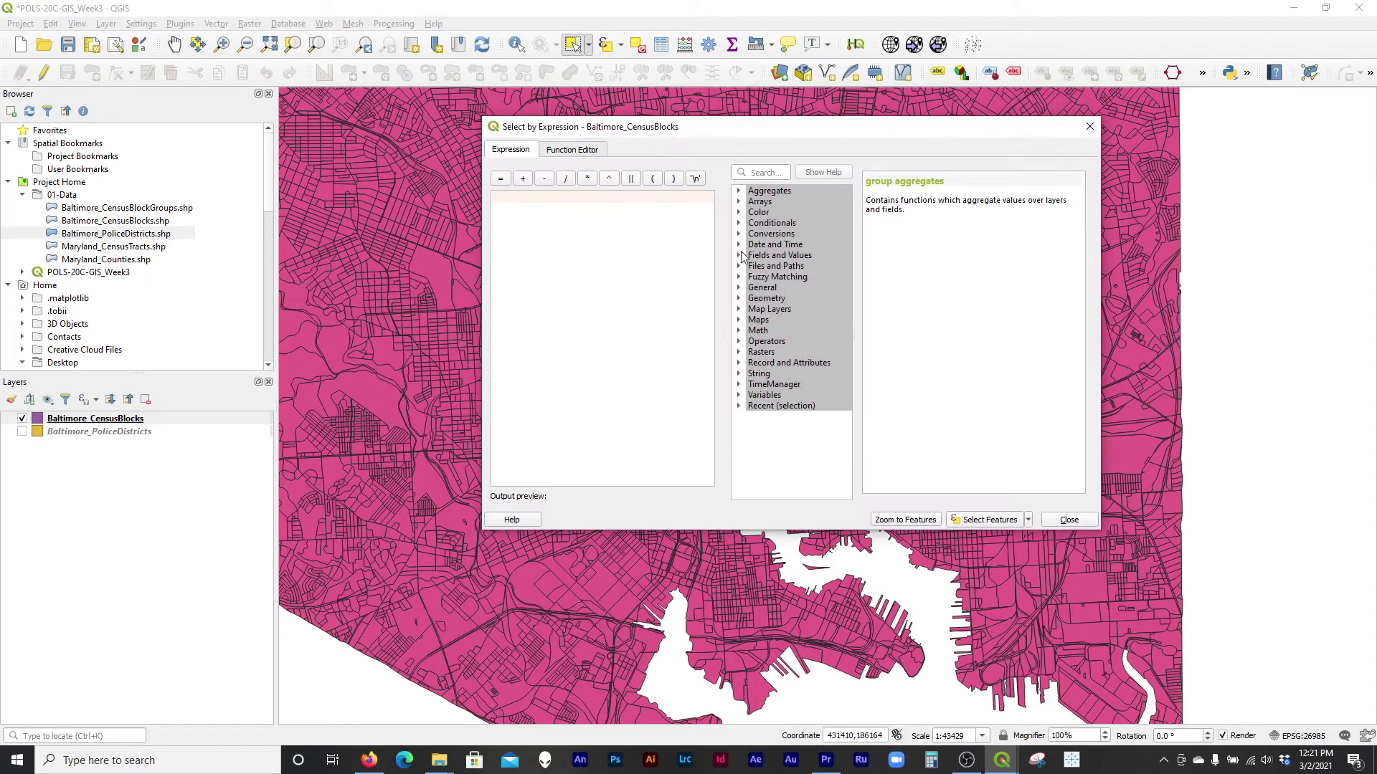
Build the expression "White_" = 0 and select the 7022 matching census blocks
left_click(774, 256)
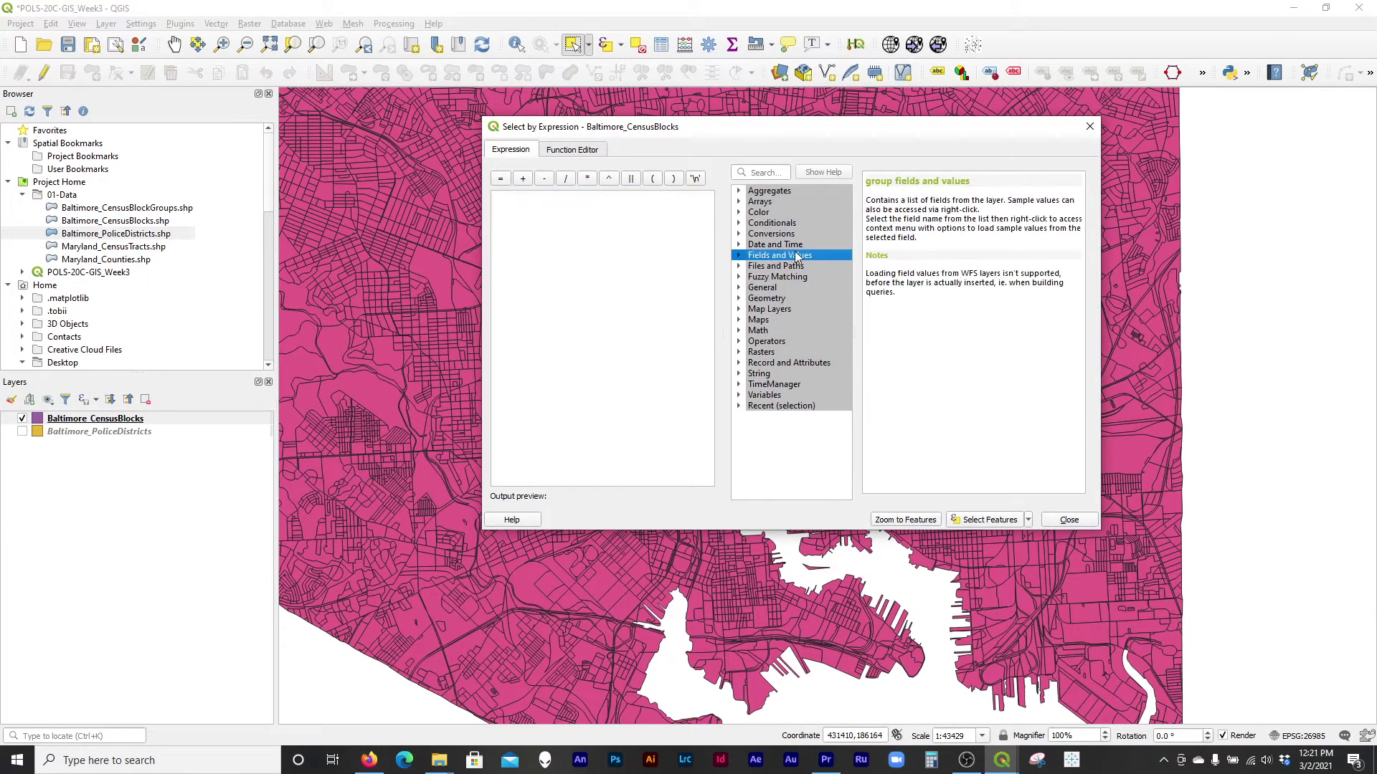
left_click(740, 257)
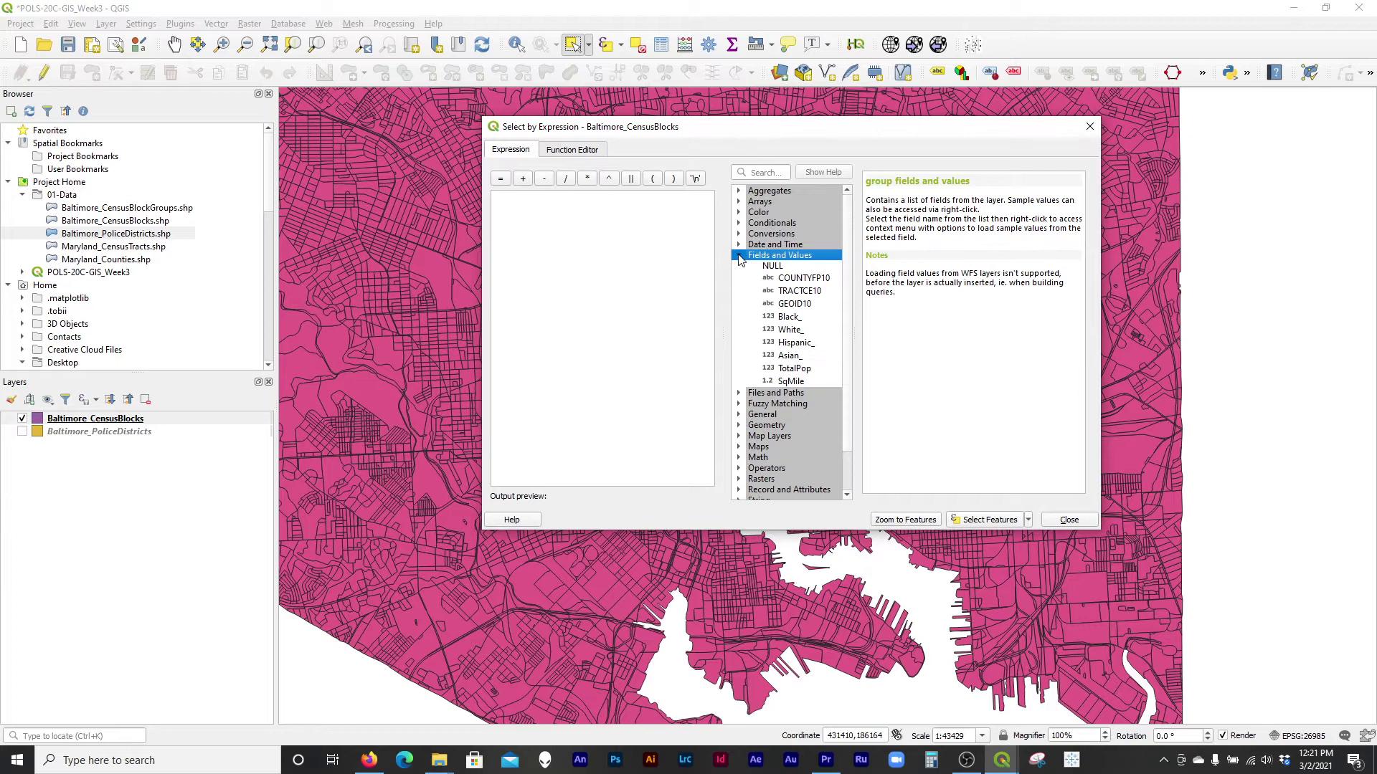
left_click(542, 253)
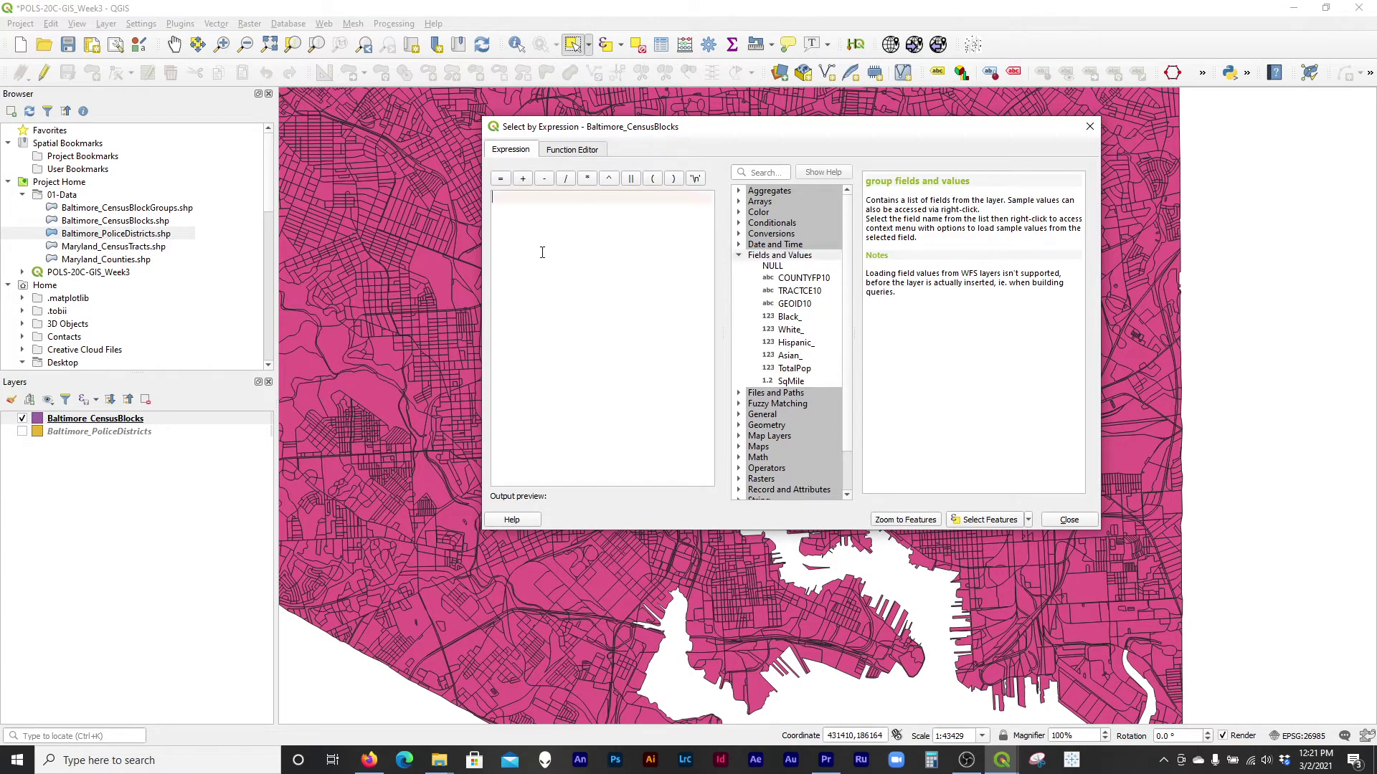
left_click(791, 331)
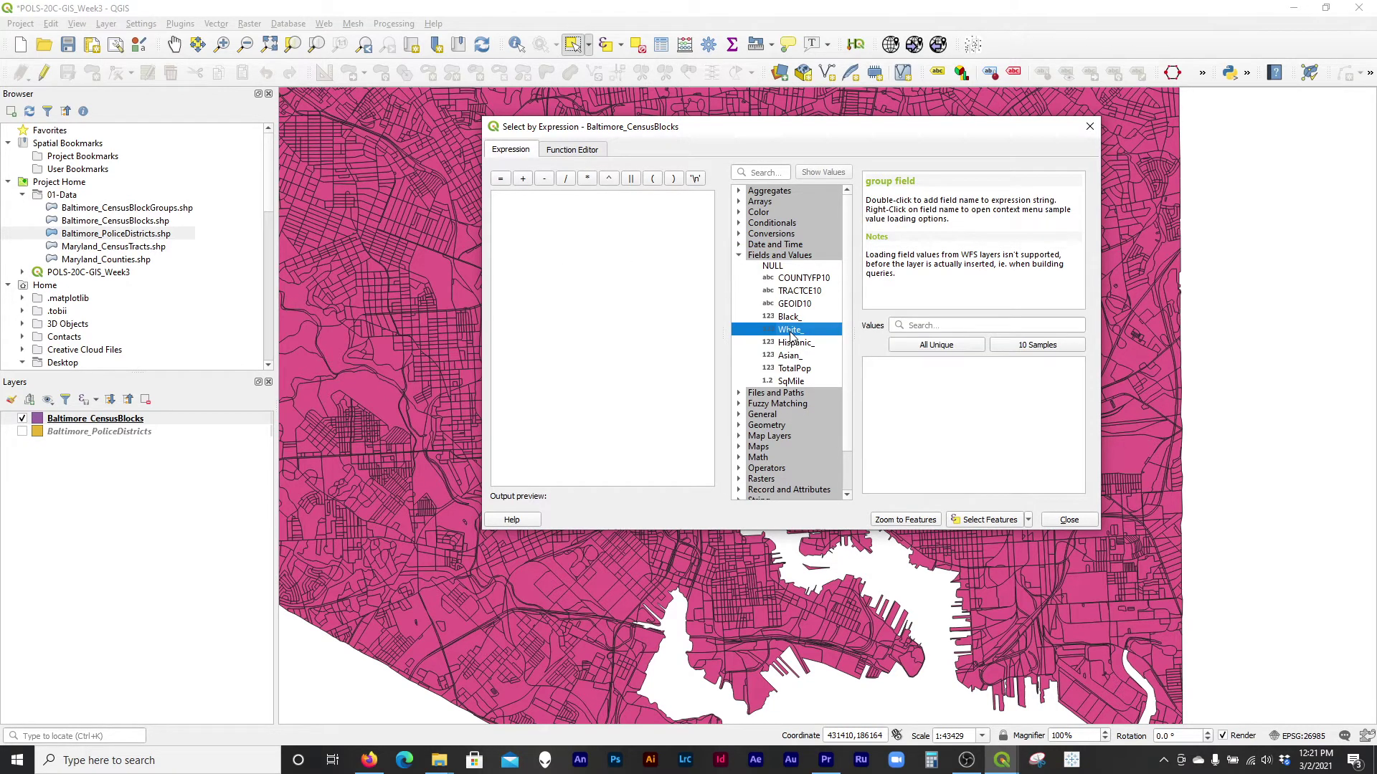
double_click(791, 330)
left_click(500, 180)
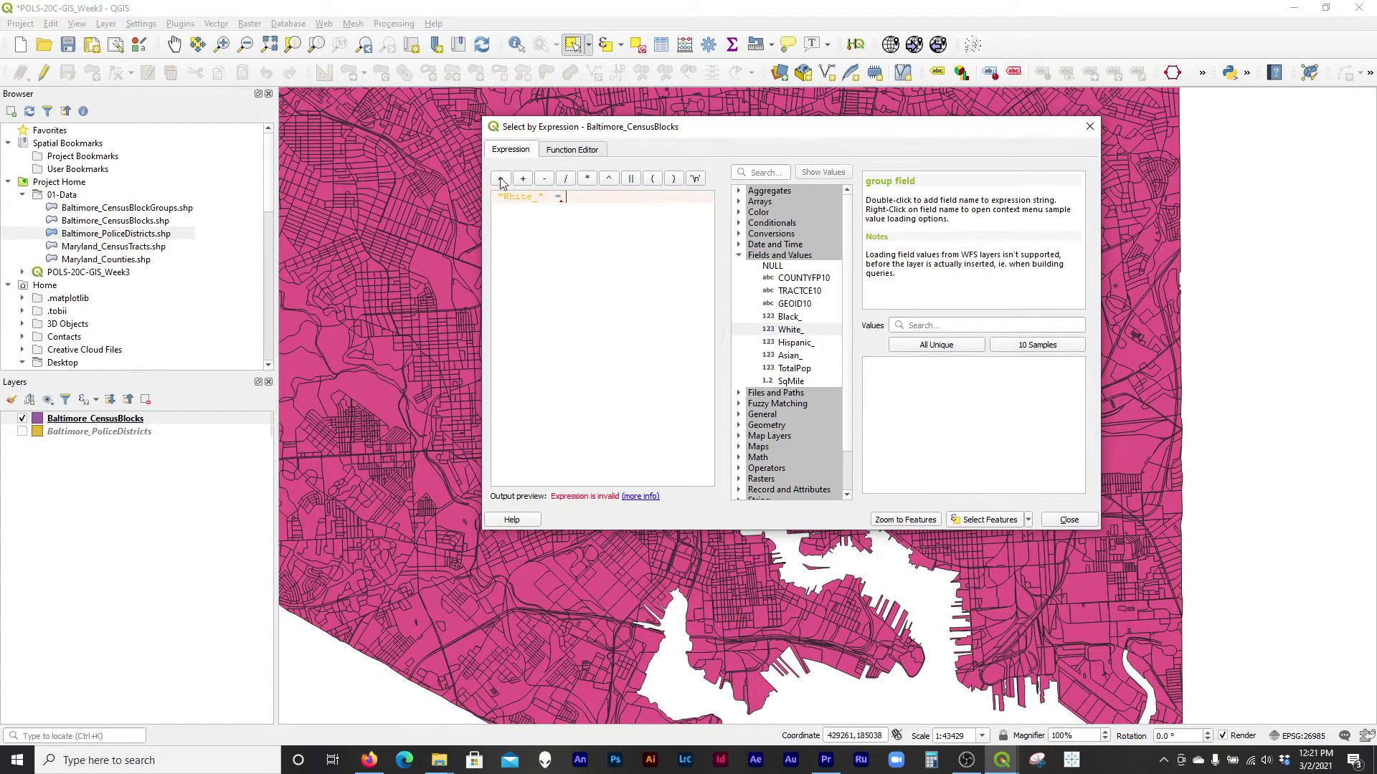
type("0")
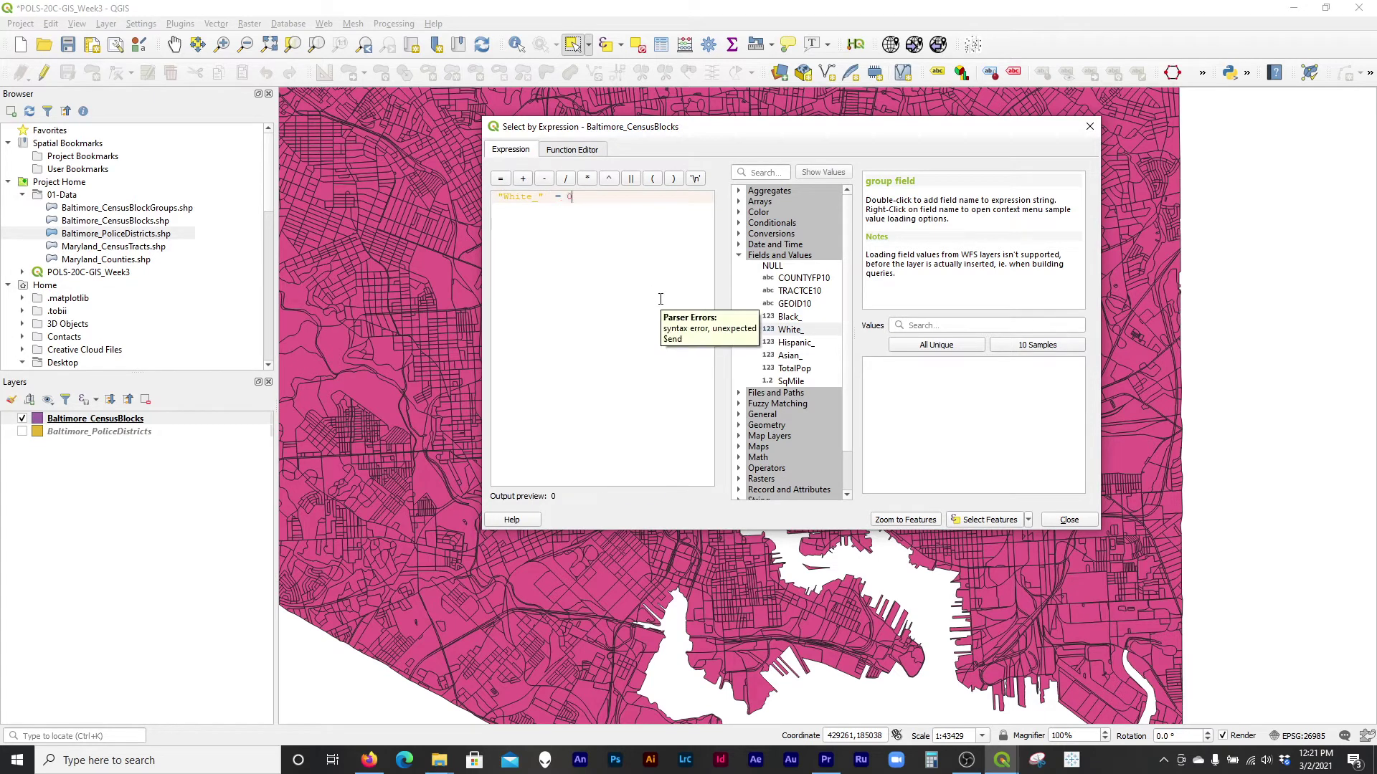
left_click(988, 521)
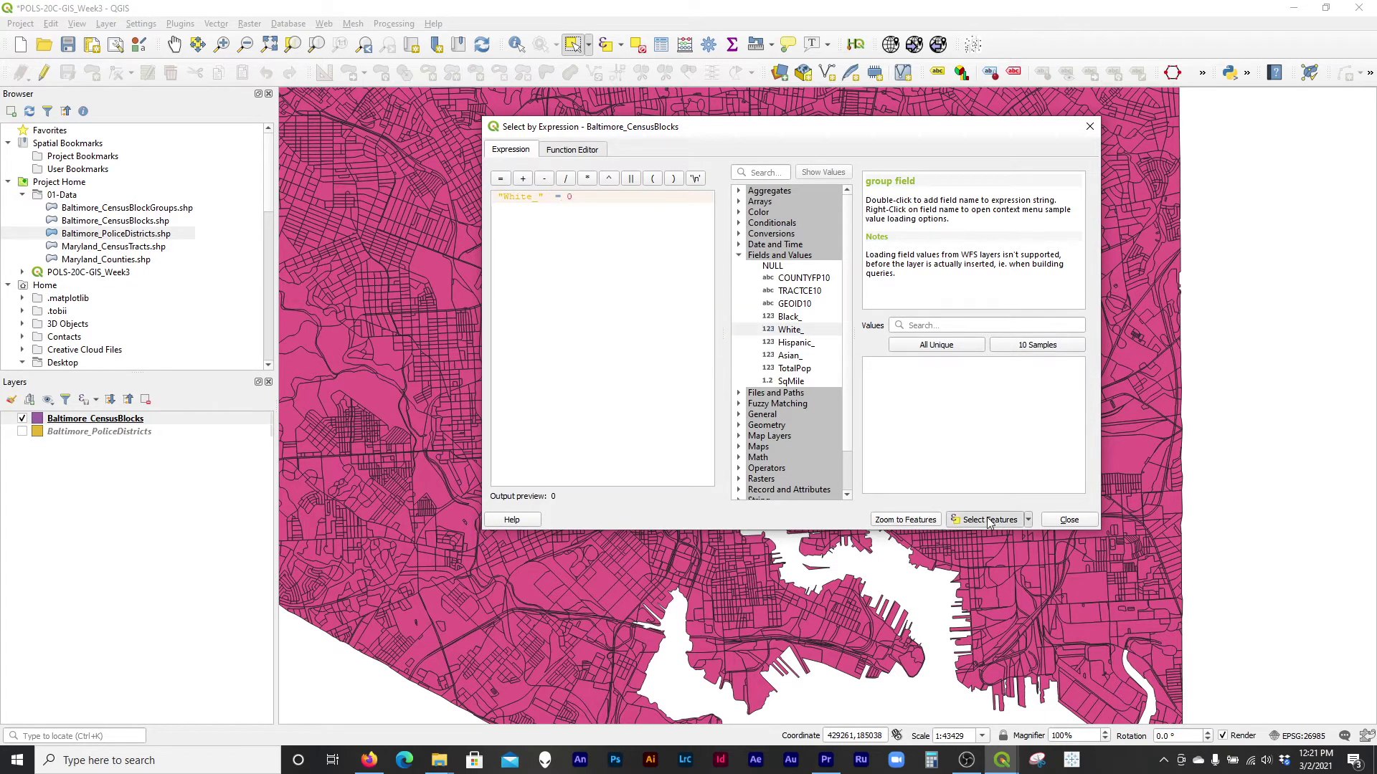
left_click(1064, 528)
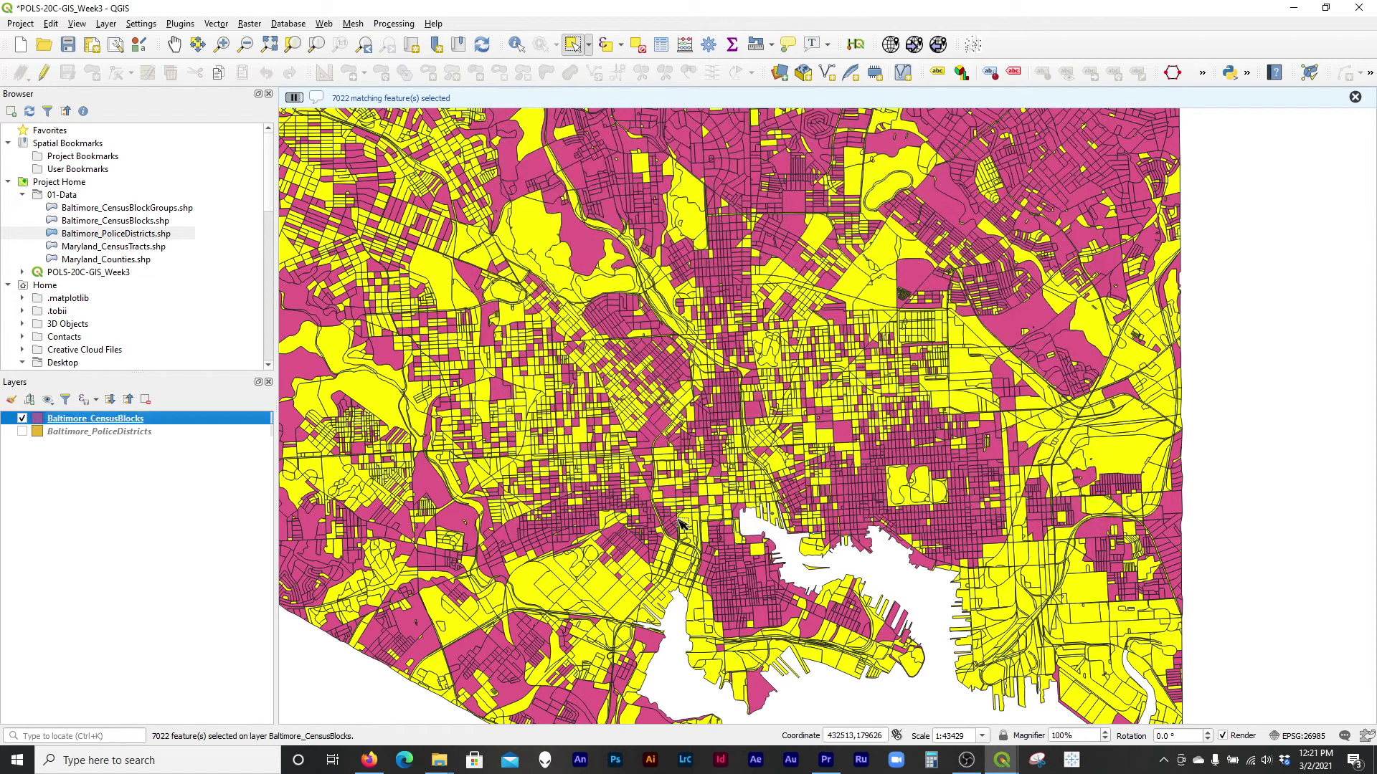
Zoom out and centre the city's 7022 selected blocks, then use Identify Features on Baltimore_CensusBlocks
scroll(681, 523, "down", 1)
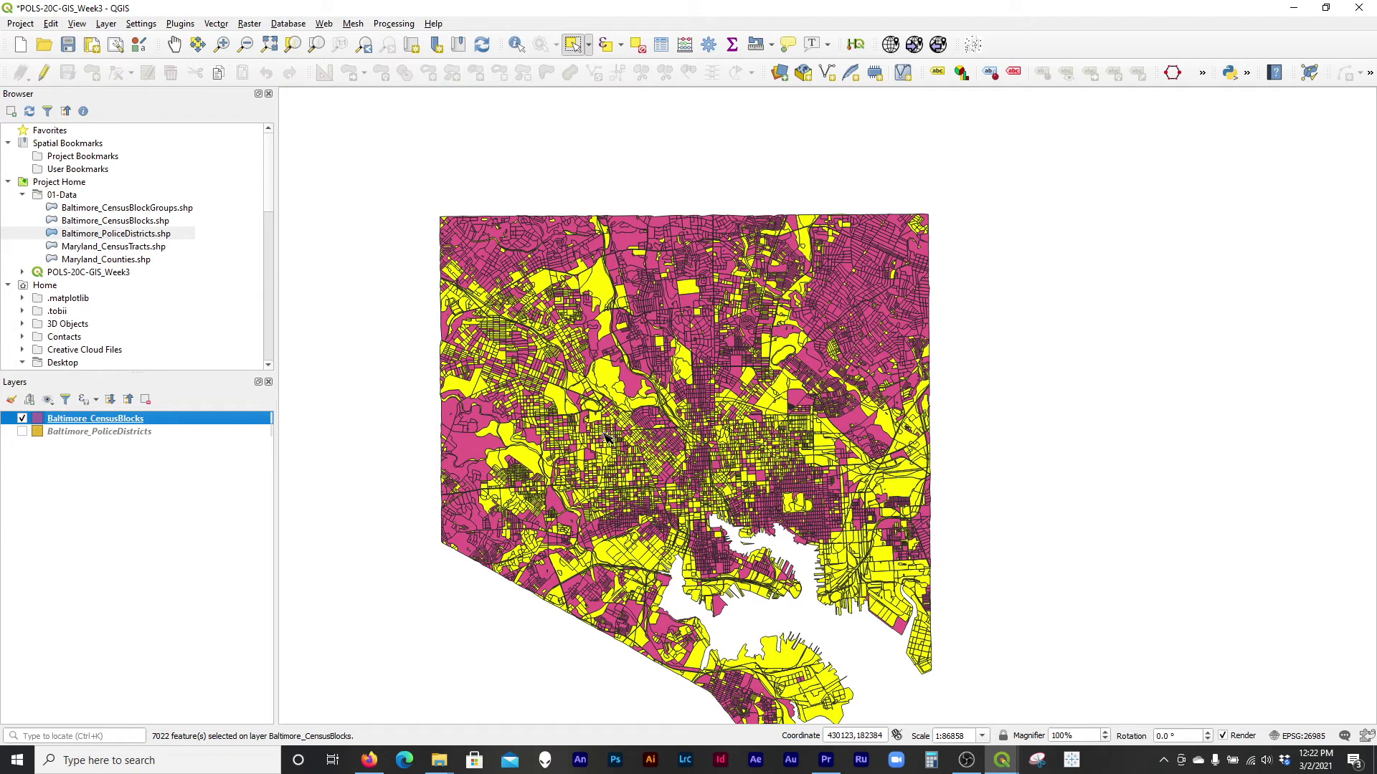
left_click_drag(606, 436, 567, 378)
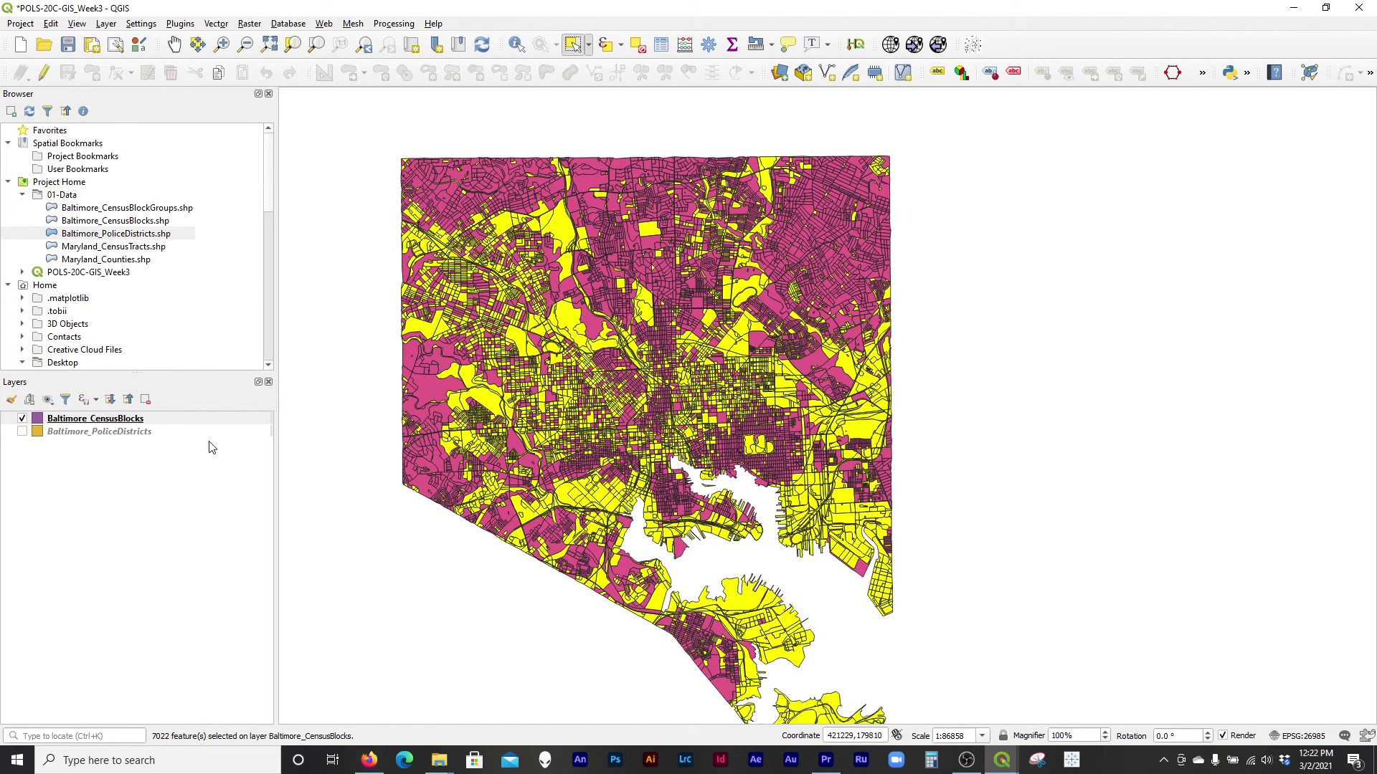
left_click(202, 423)
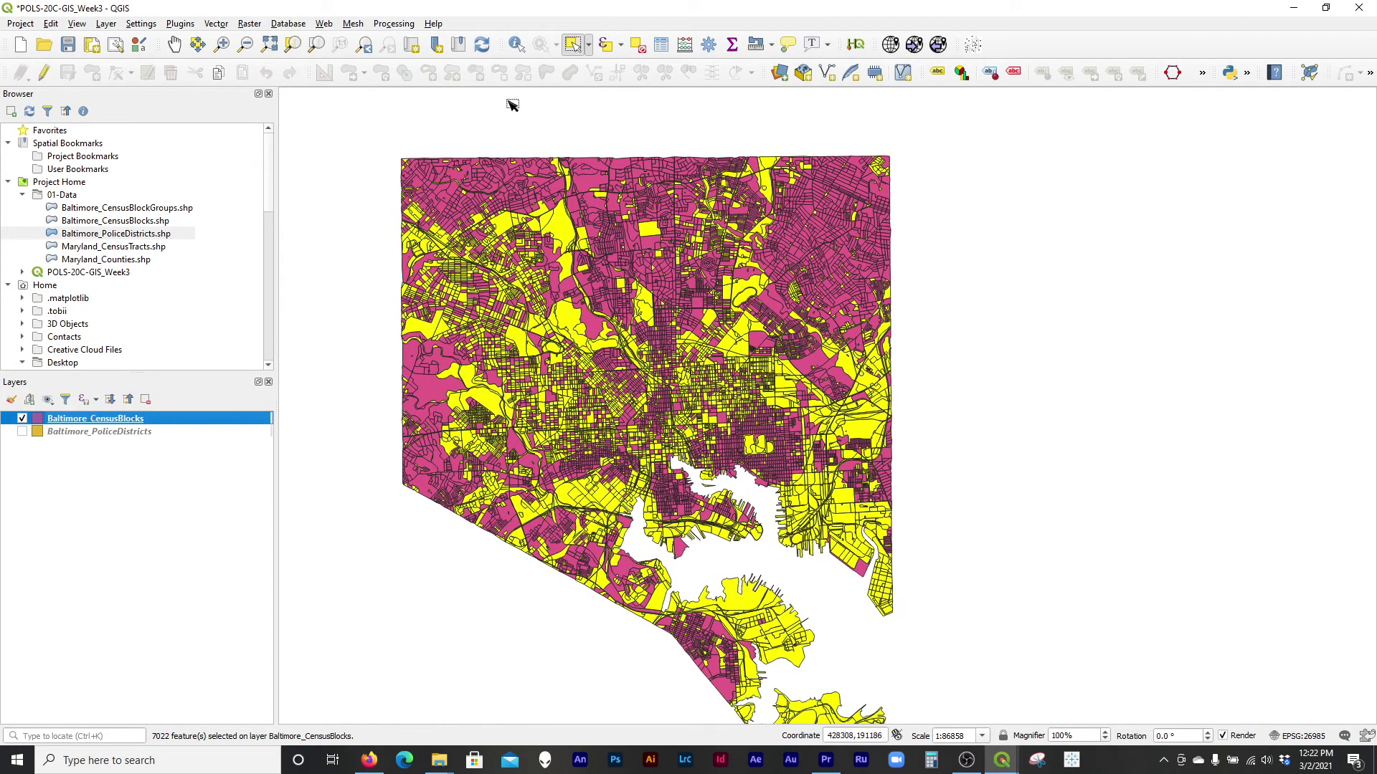
left_click(518, 45)
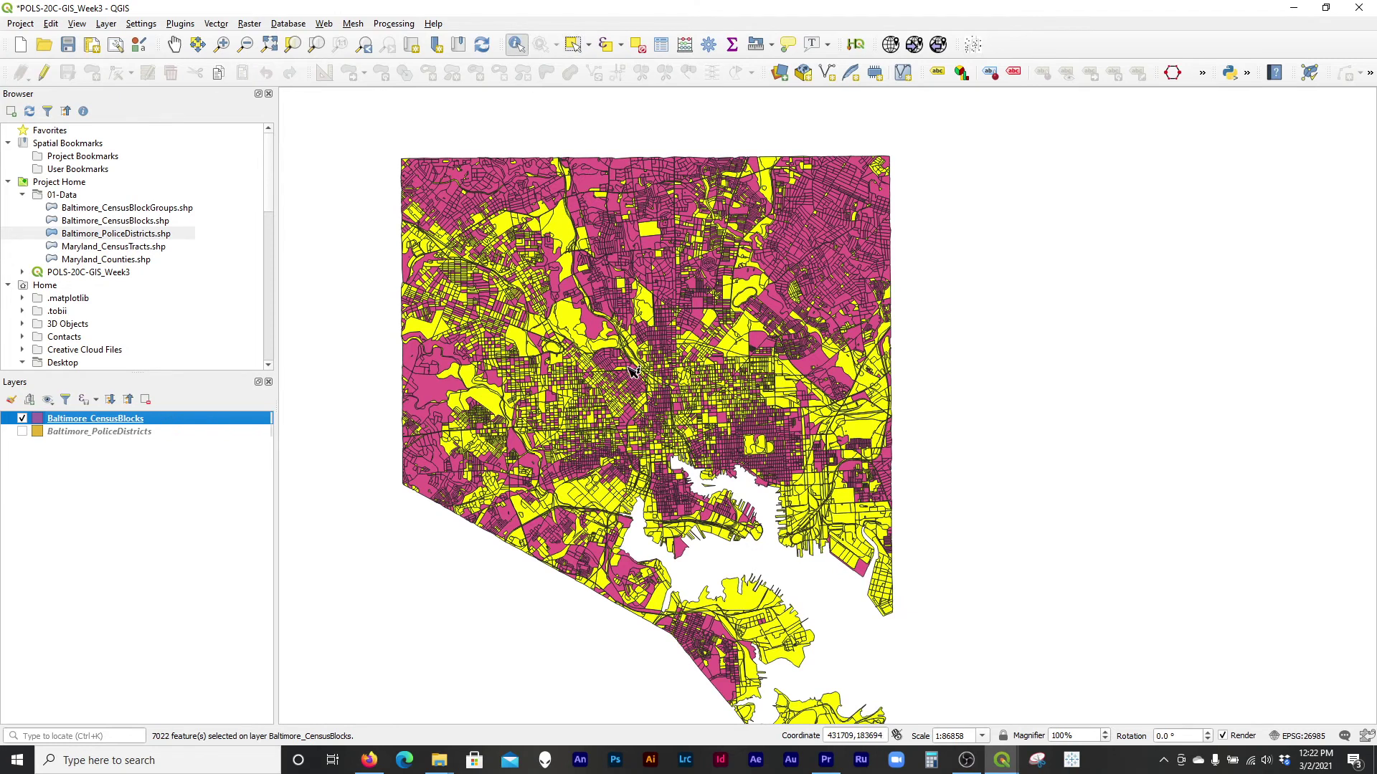
Identify several selected harbour-side census blocks to confirm their TotalPop is 0
scroll(736, 605, "up", 2)
left_click(728, 536)
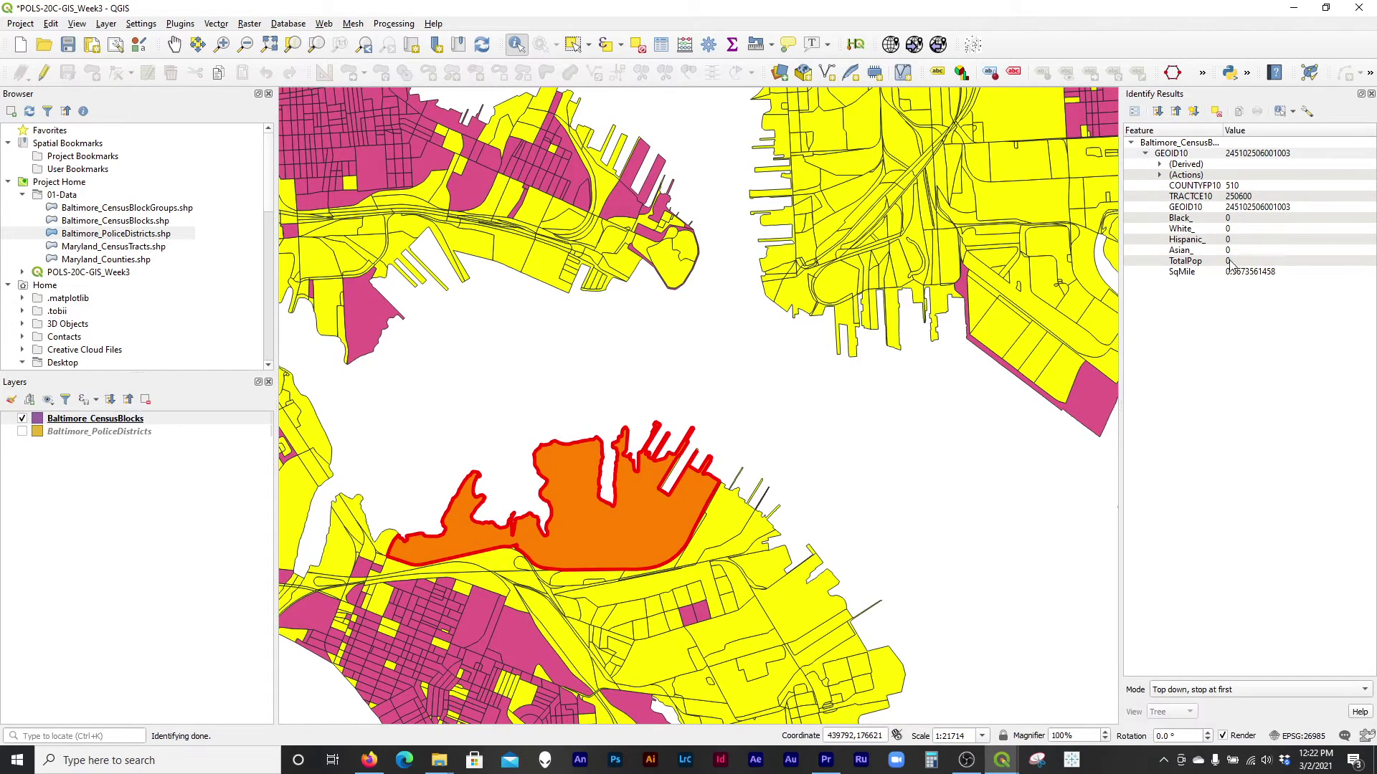
left_click(733, 524)
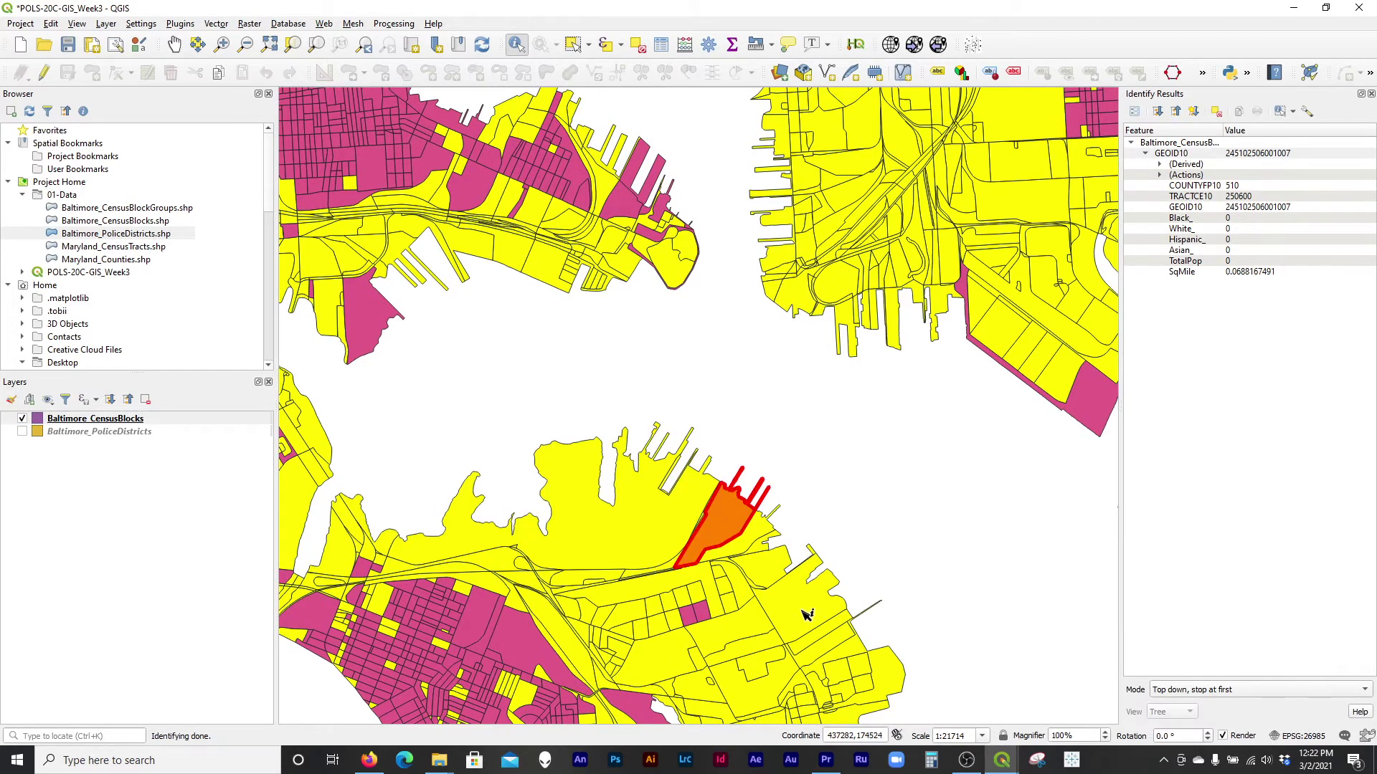
left_click(807, 614)
left_click(660, 534)
Zoom back out, clear the identify results and deselect the census blocks
scroll(836, 516, "down", 1)
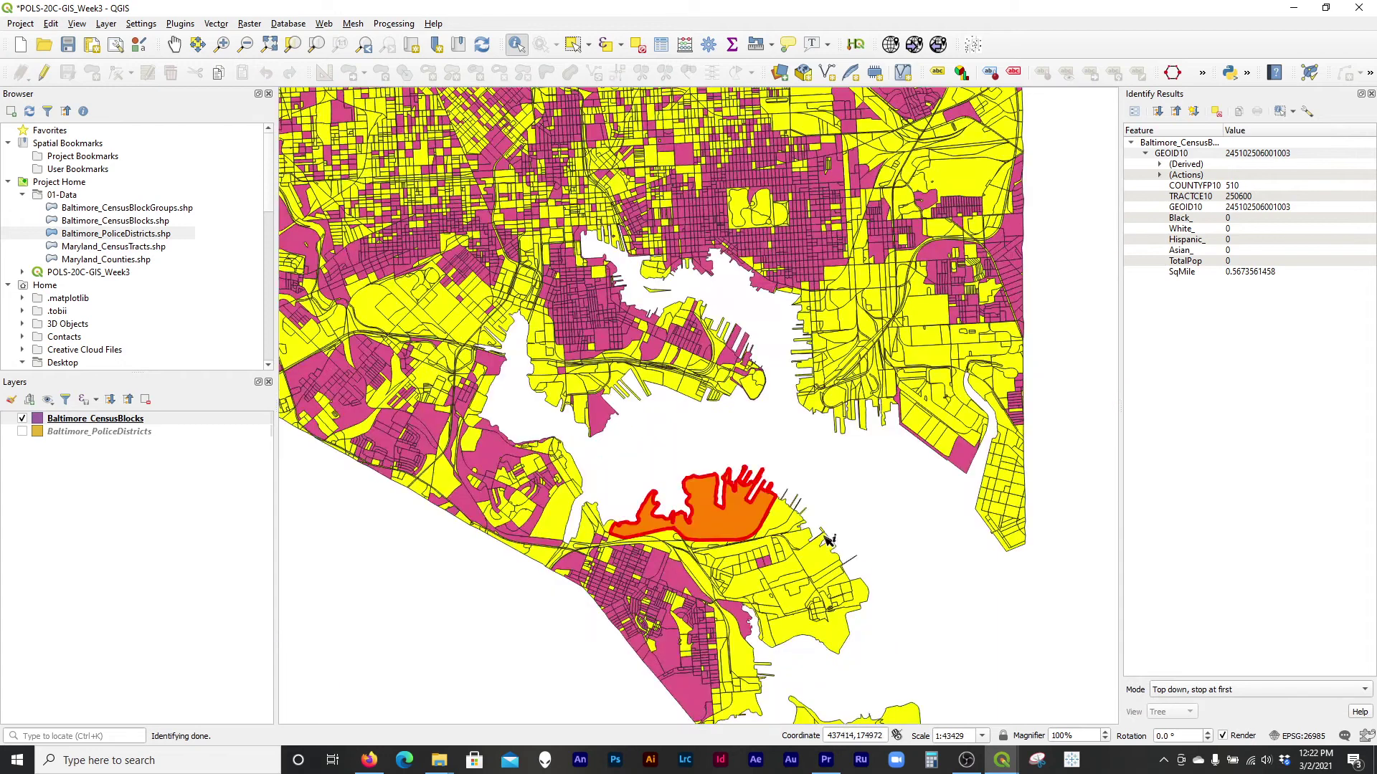
scroll(829, 539, "down", 1)
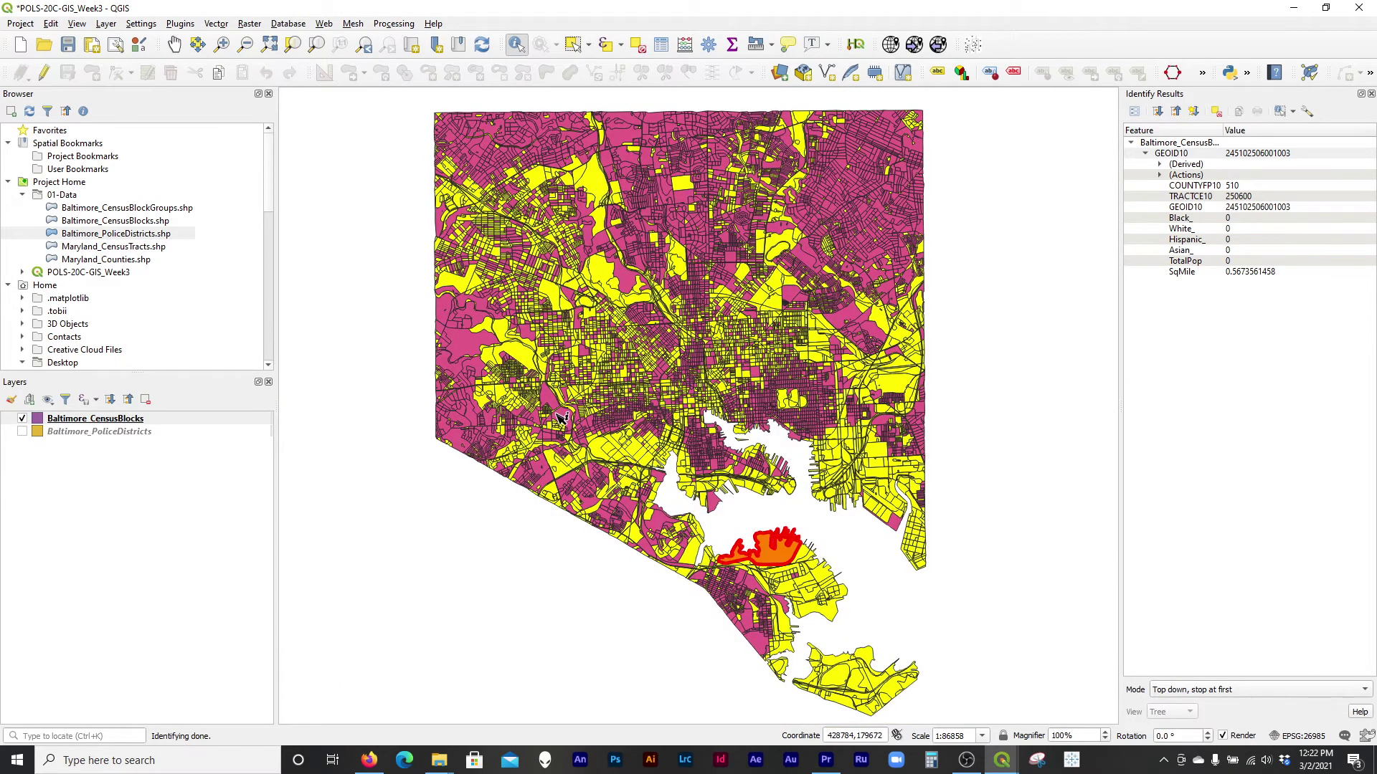
left_click(580, 601)
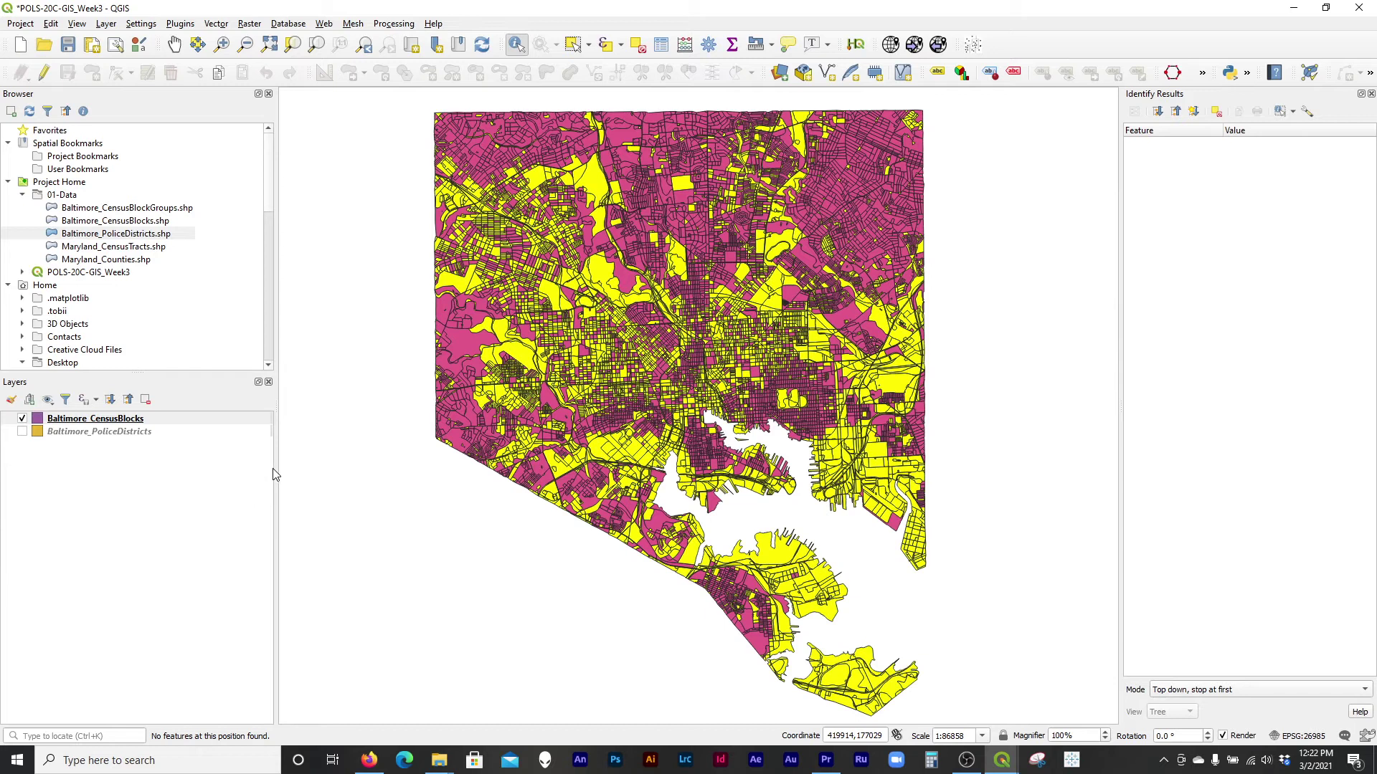
left_click(189, 425)
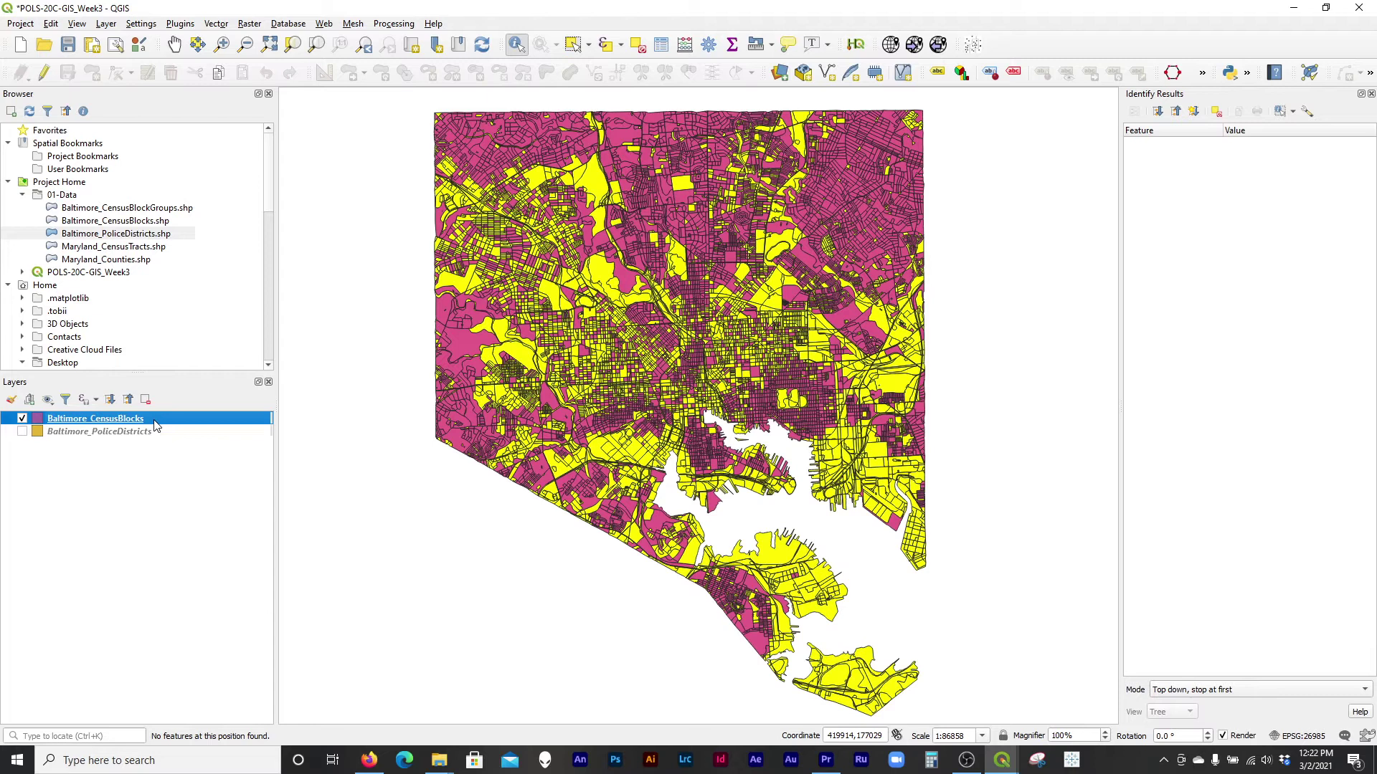
left_click(639, 47)
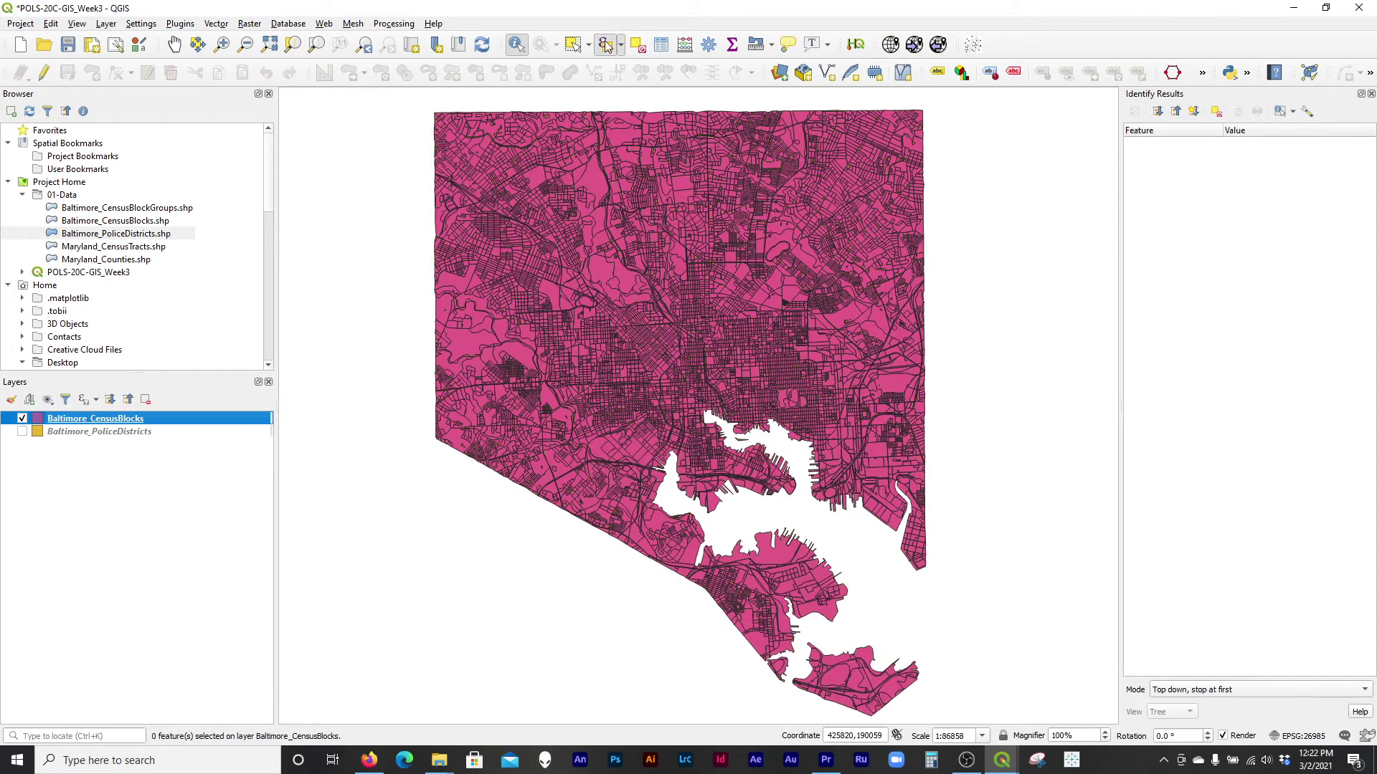
Reselect the 7022 census blocks with a fresh "White_" = 0 expression
left_click(607, 46)
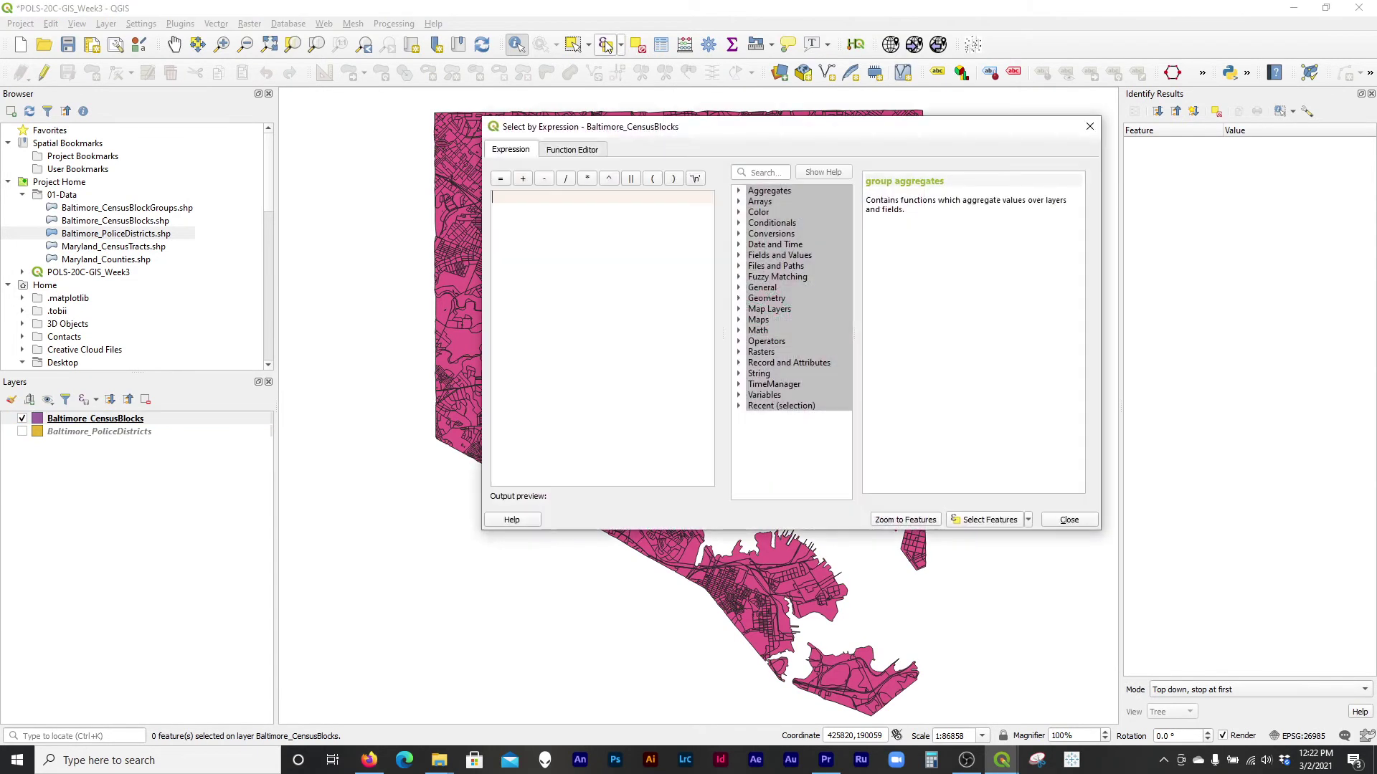
left_click(740, 256)
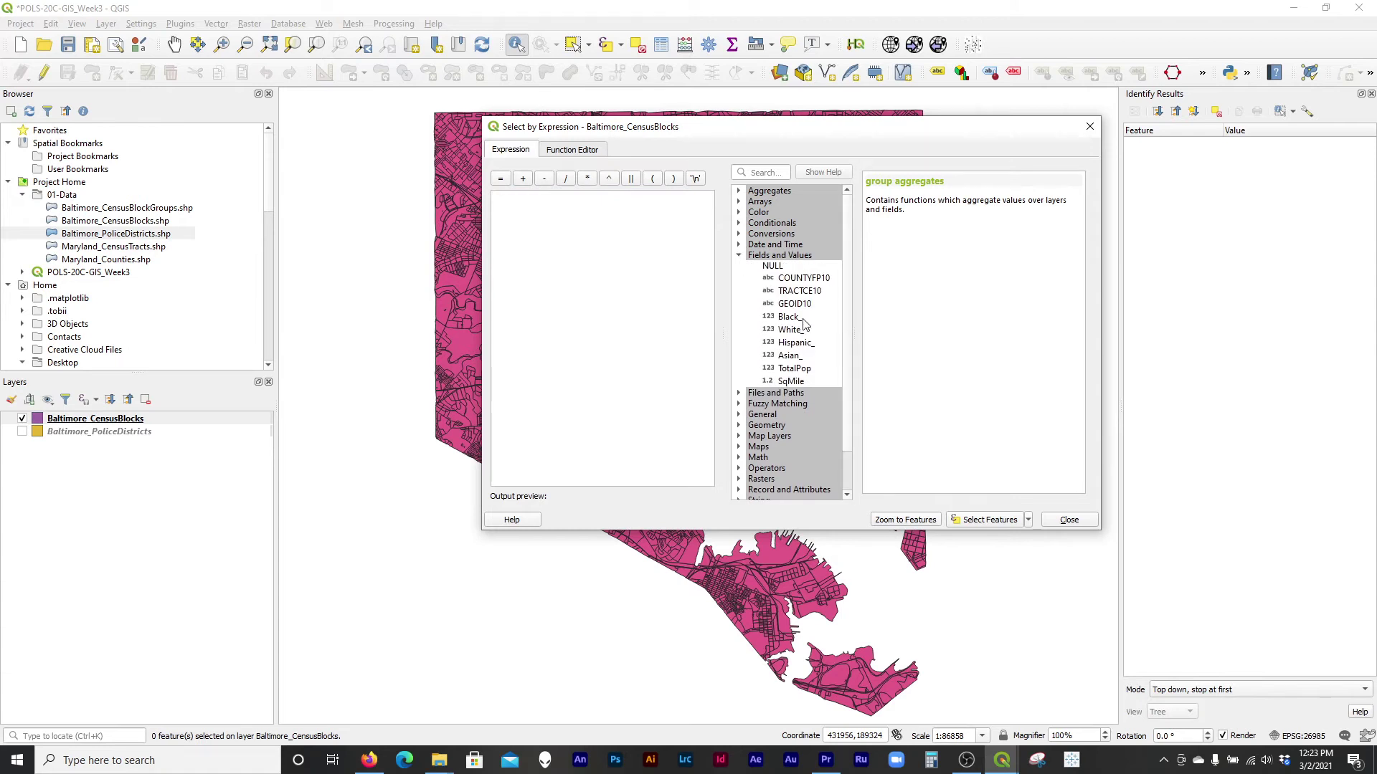
double_click(789, 329)
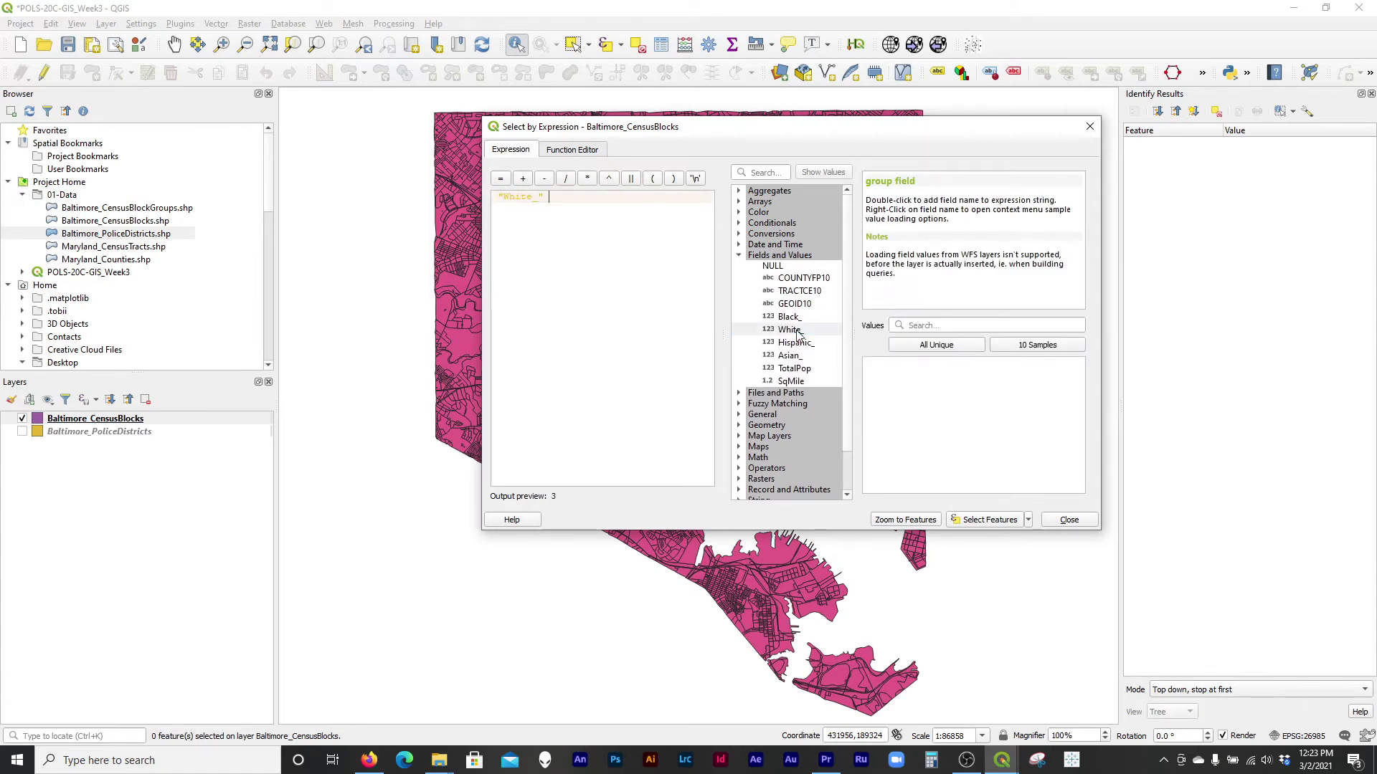
type("= 0")
left_click(988, 520)
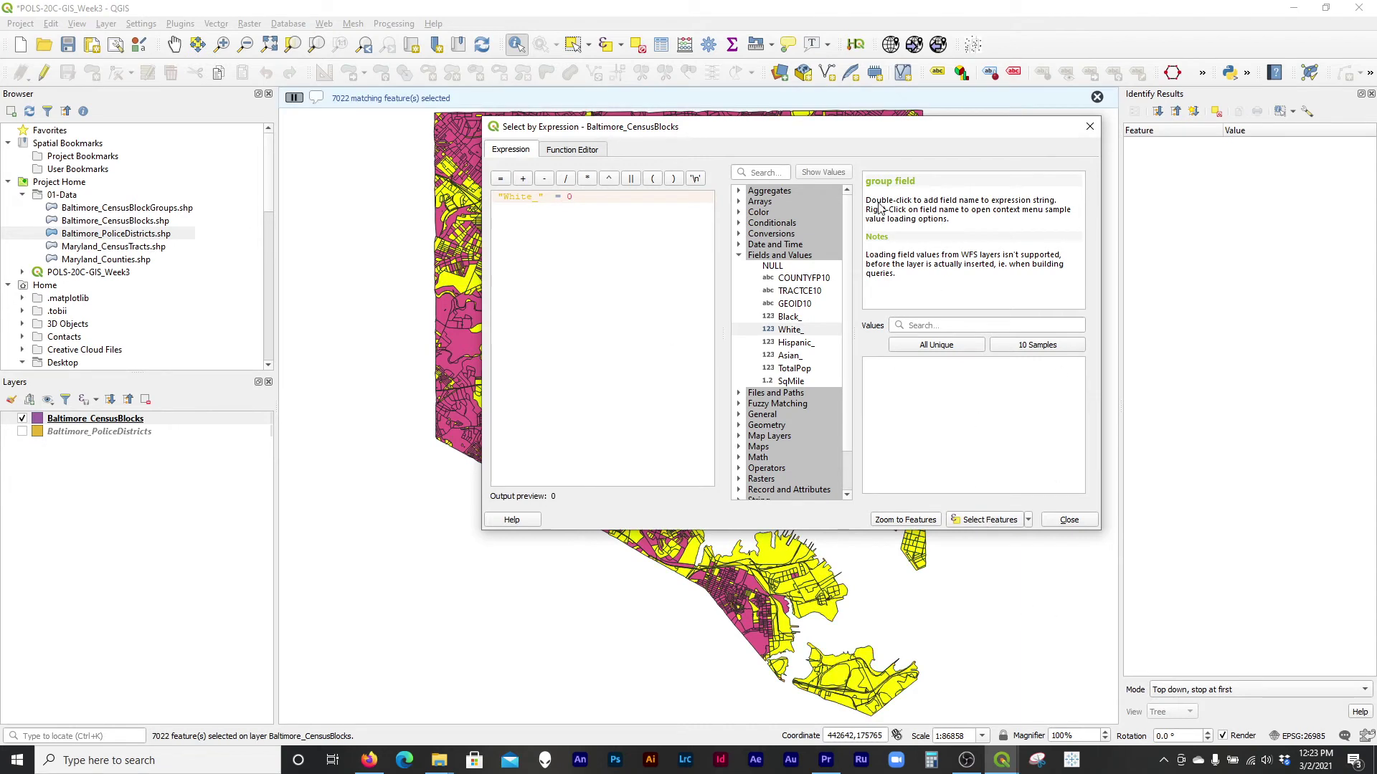
Move the expression window aside and begin extending the expression with AND
mouse_move(737, 135)
left_mouse_down()
mouse_move(1278, 127)
mouse_move(735, 128)
left_mouse_up()
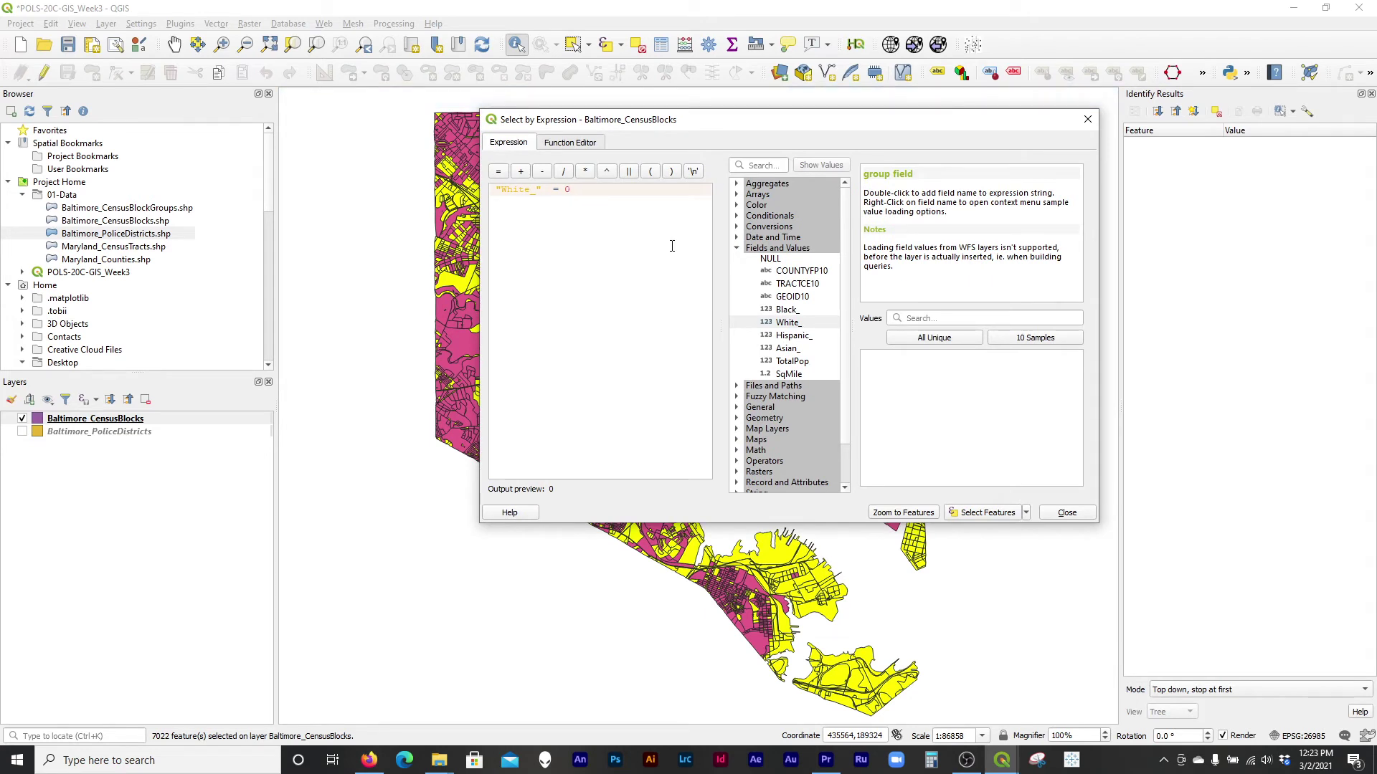
left_click_drag(641, 122, 714, 146)
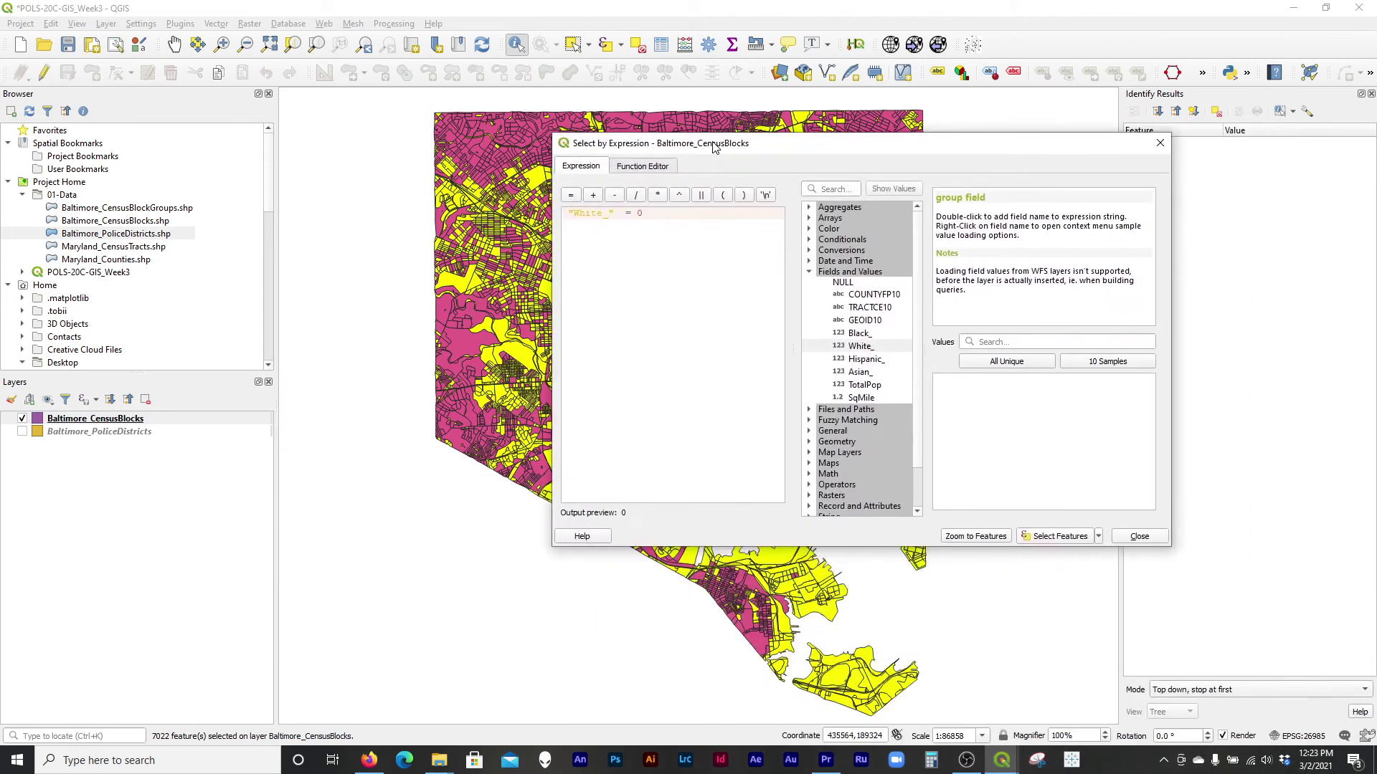
type("aND")
Add "TotalPop" > 0 on a new line of the expression and run the selection
key("Return")
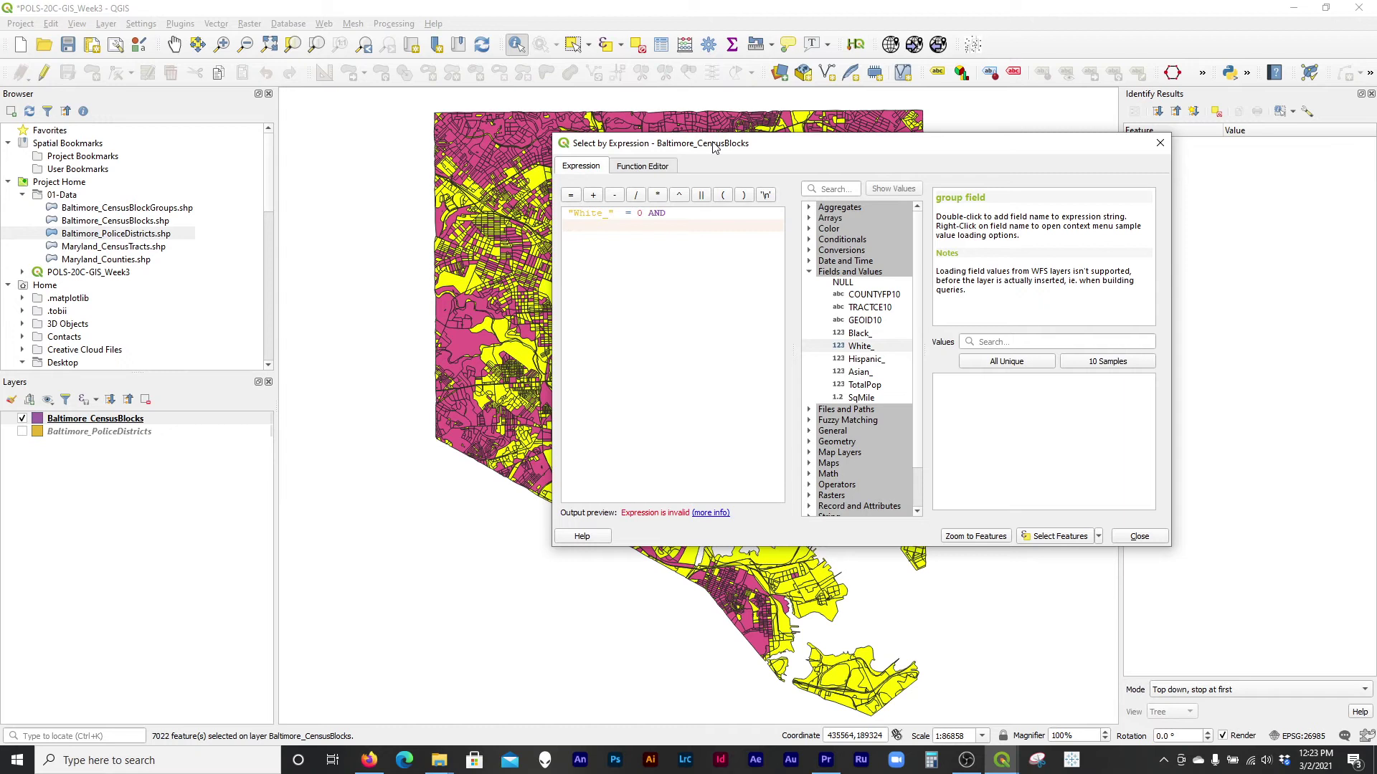
double_click(881, 388)
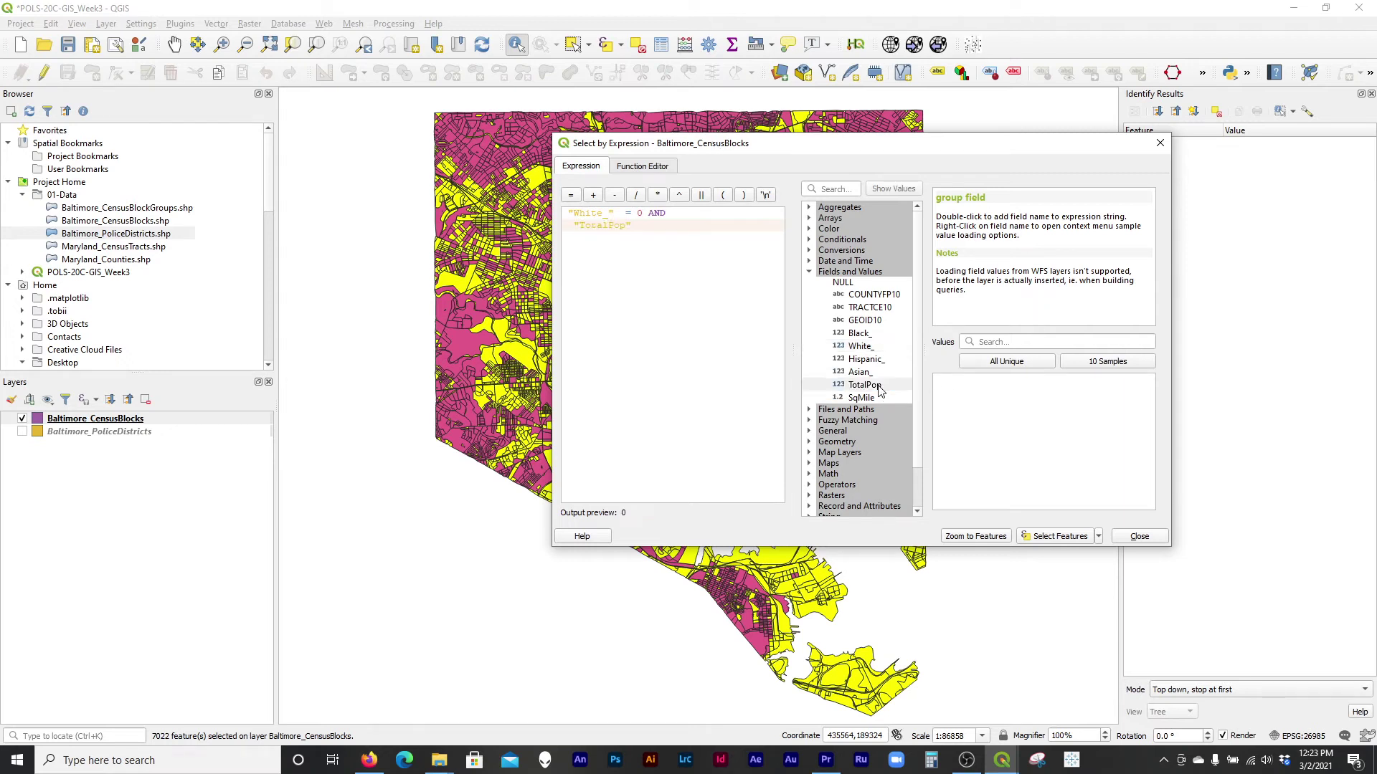
type(">= 0")
left_click(1065, 540)
left_click_drag(771, 158, 958, 154)
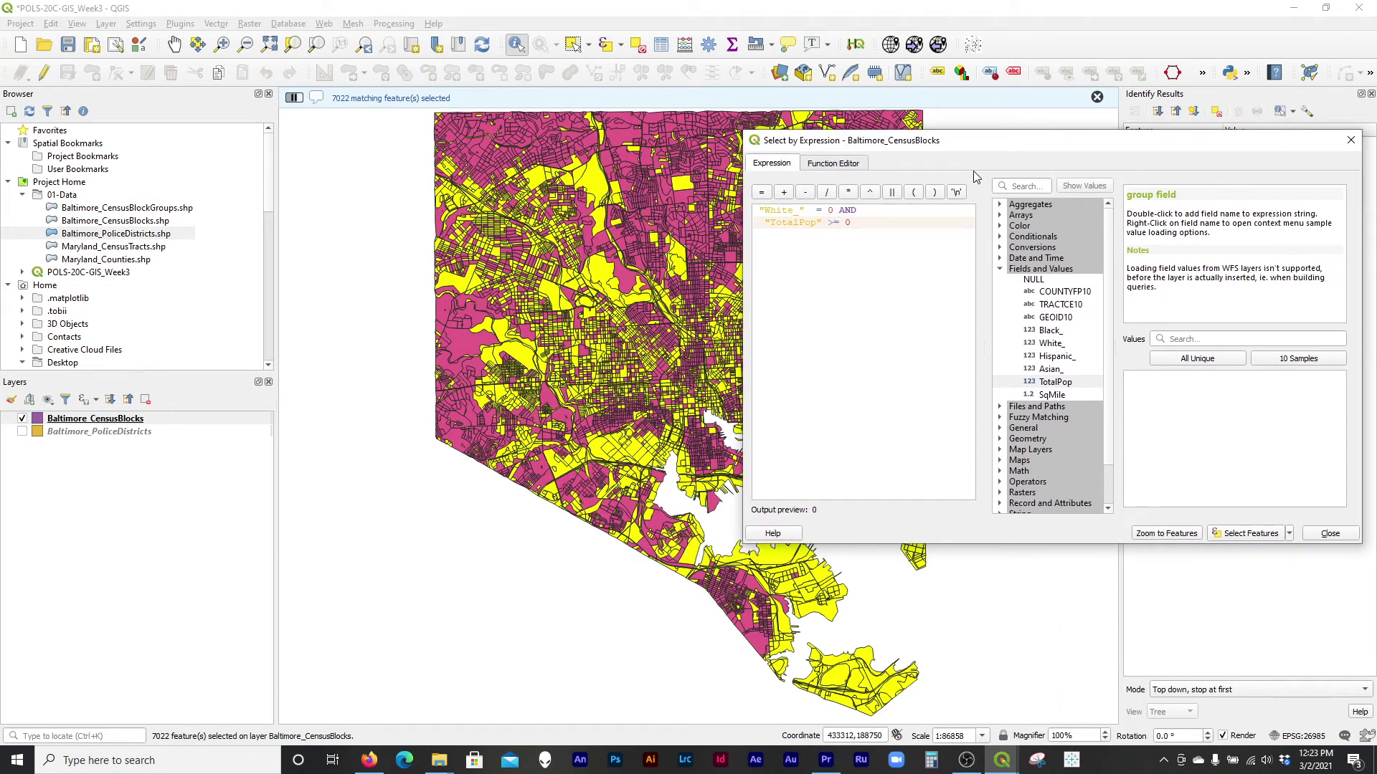
Fix the TotalPop test to strictly > 0, reselect the 2749 matching blocks and close the dialog
key("BackSpace")
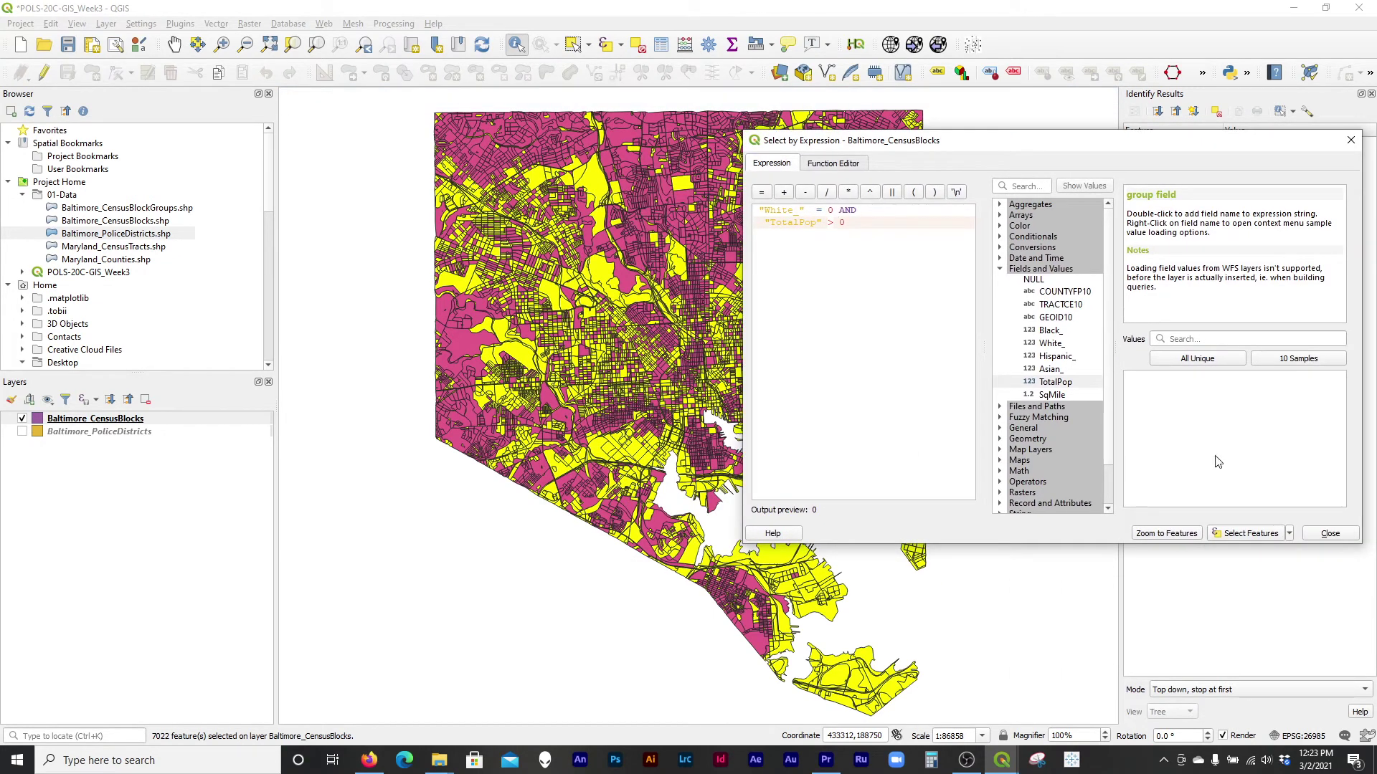
left_click(1250, 533)
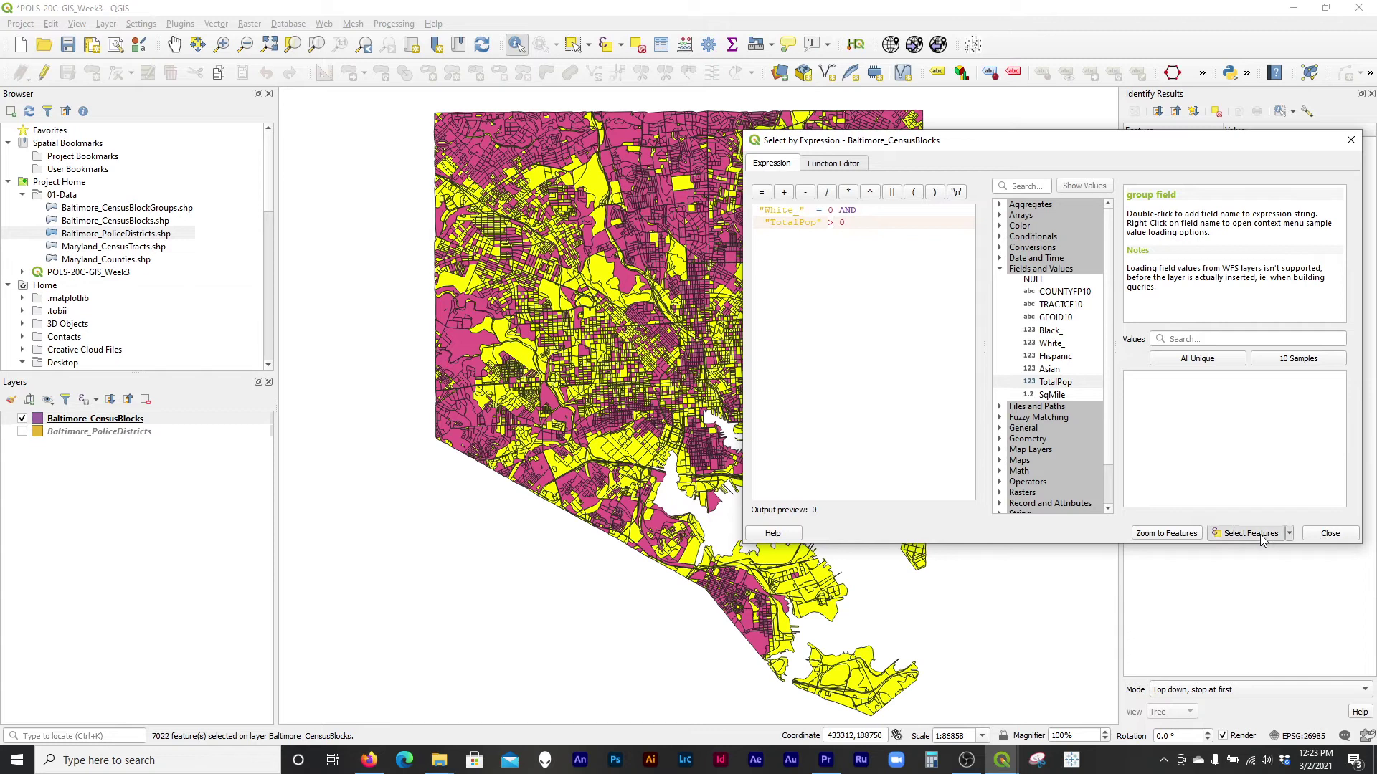
left_click_drag(930, 150, 1089, 131)
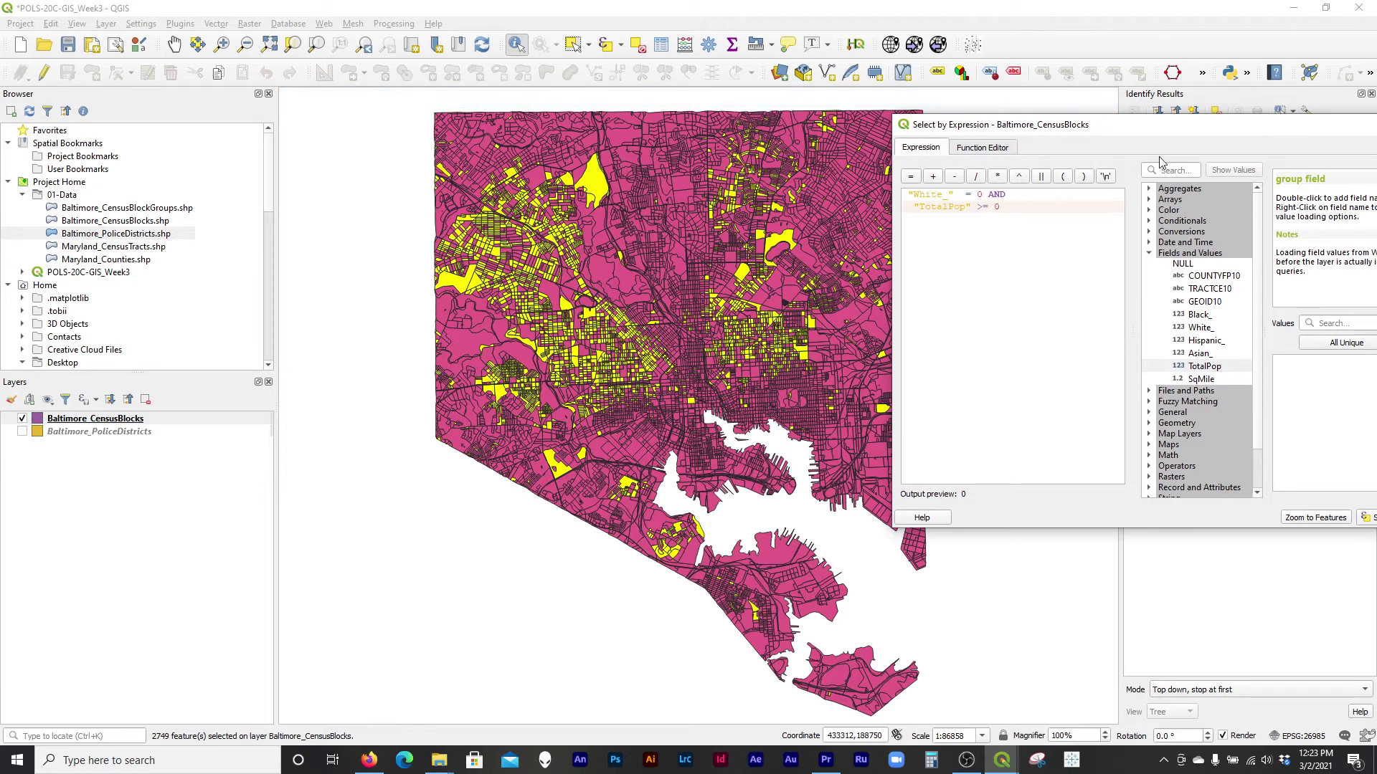
left_click_drag(1193, 126, 973, 102)
left_click(1171, 496)
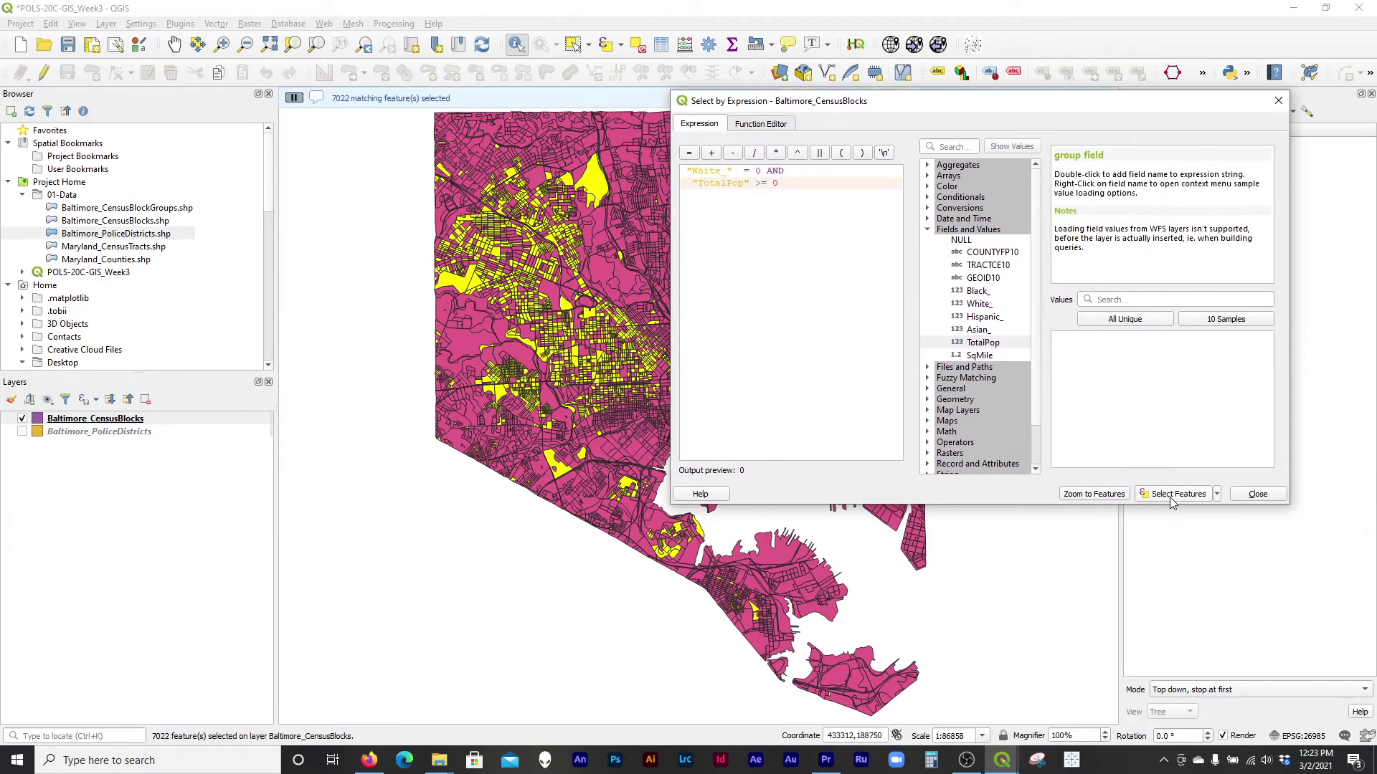
left_click_drag(845, 105, 888, 111)
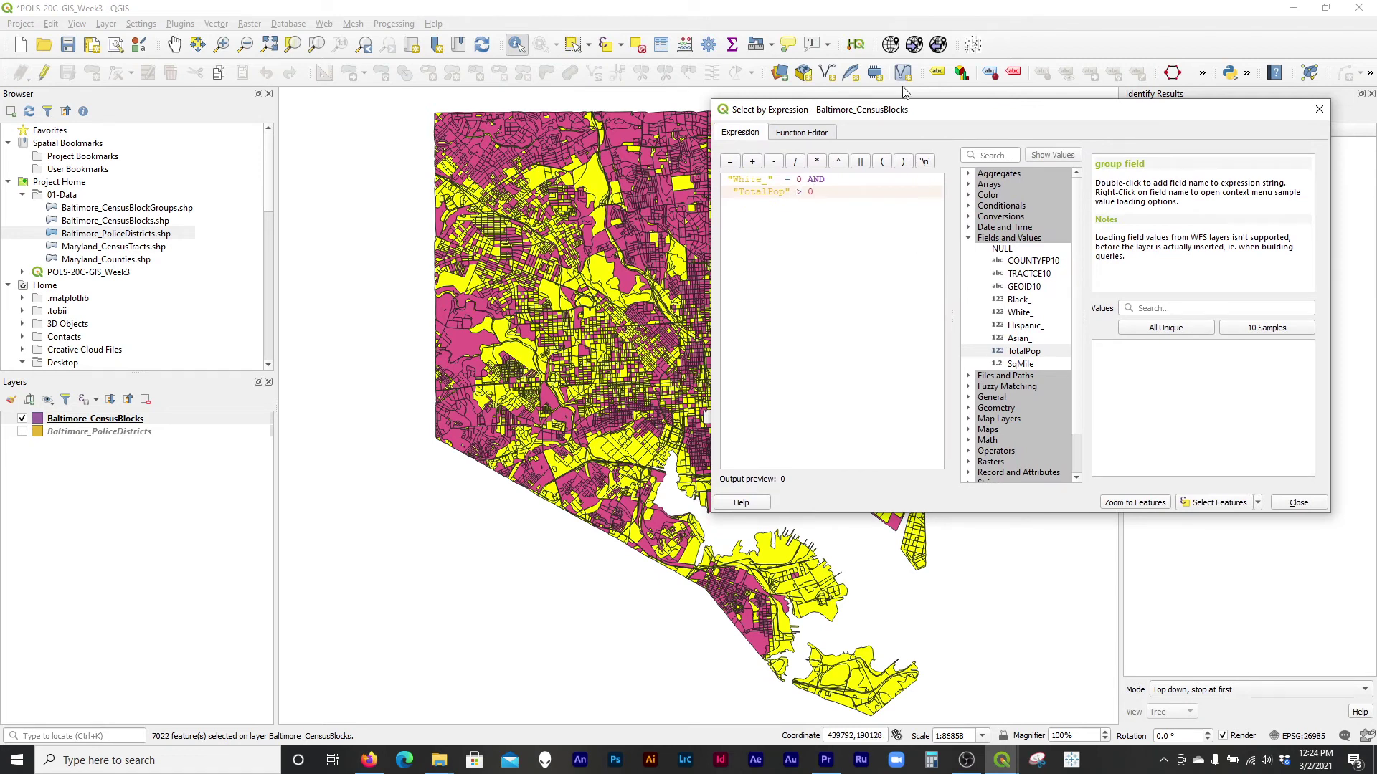
left_click_drag(1113, 117, 1066, 106)
left_click(1180, 492)
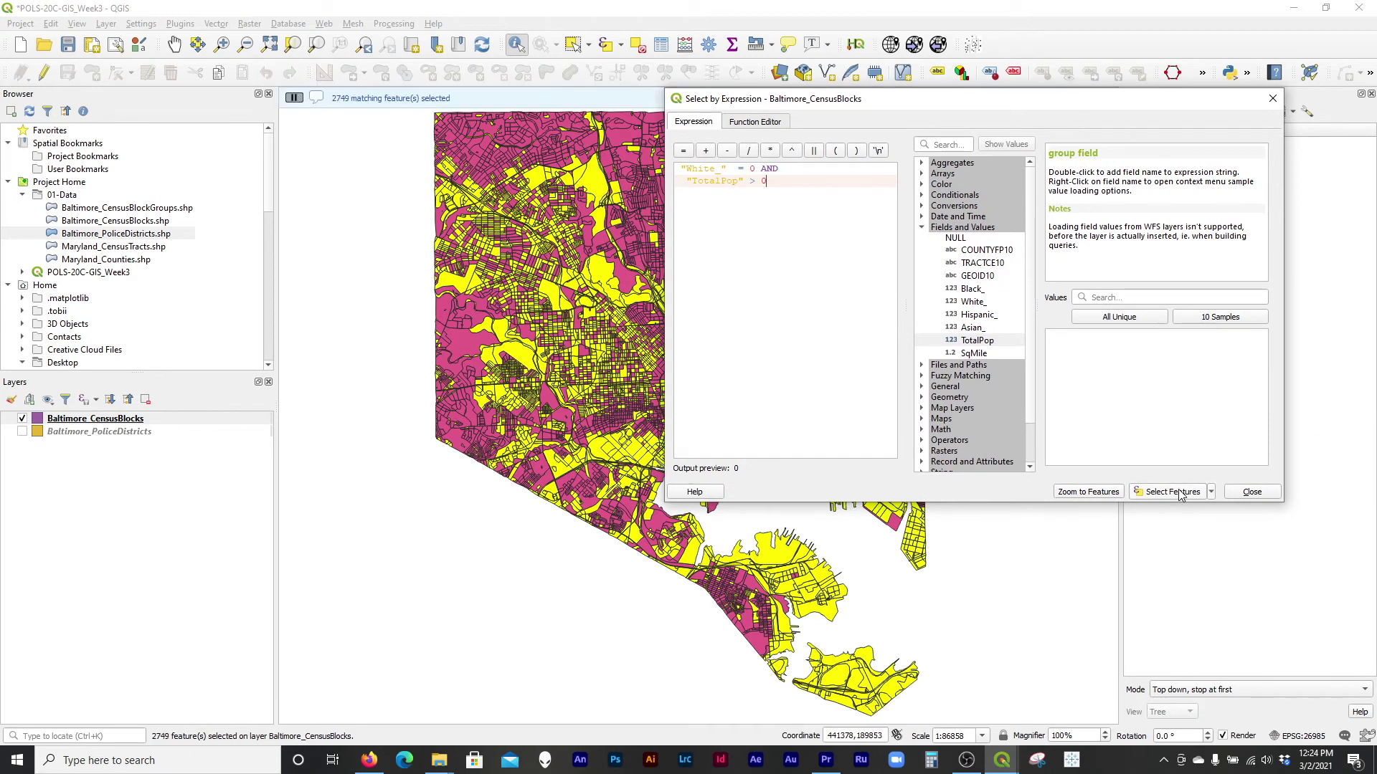
left_click(1252, 492)
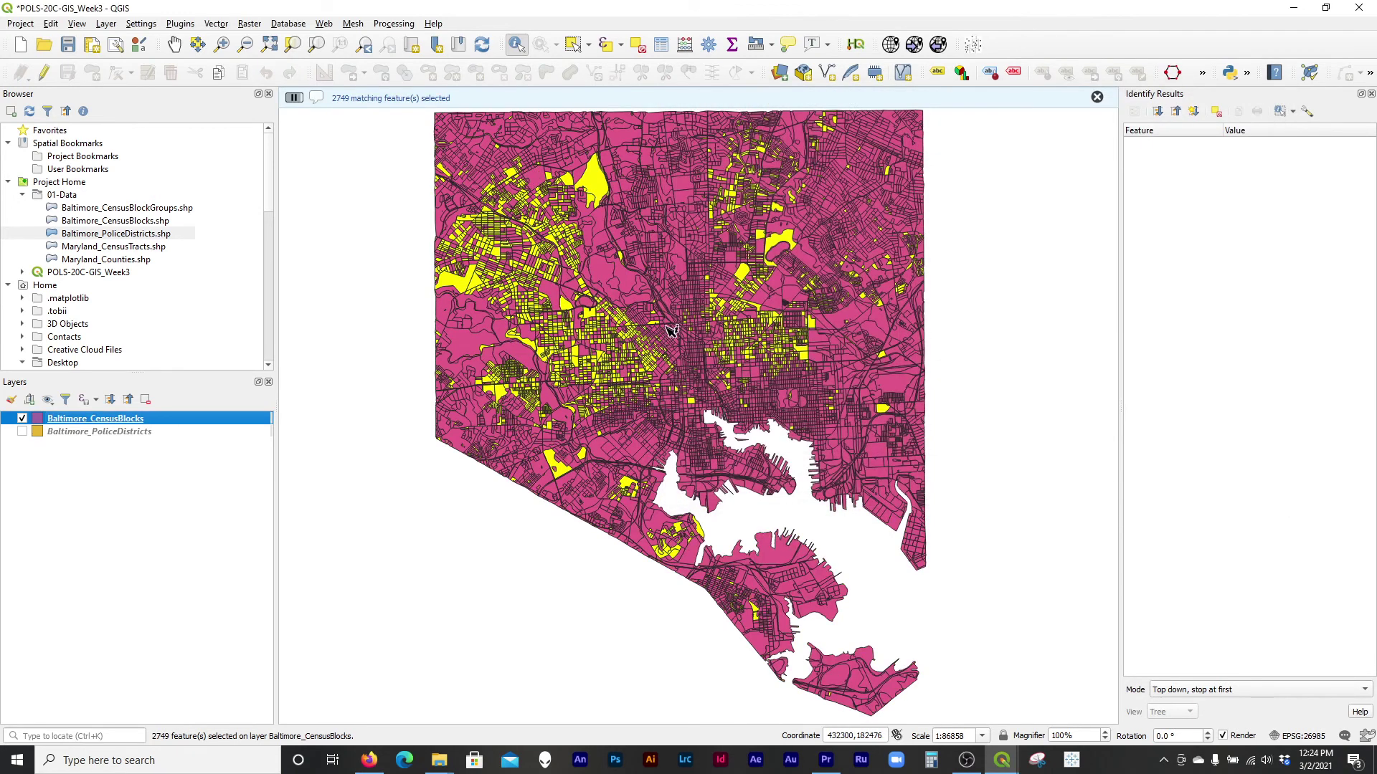
scroll(658, 555, "down", 1)
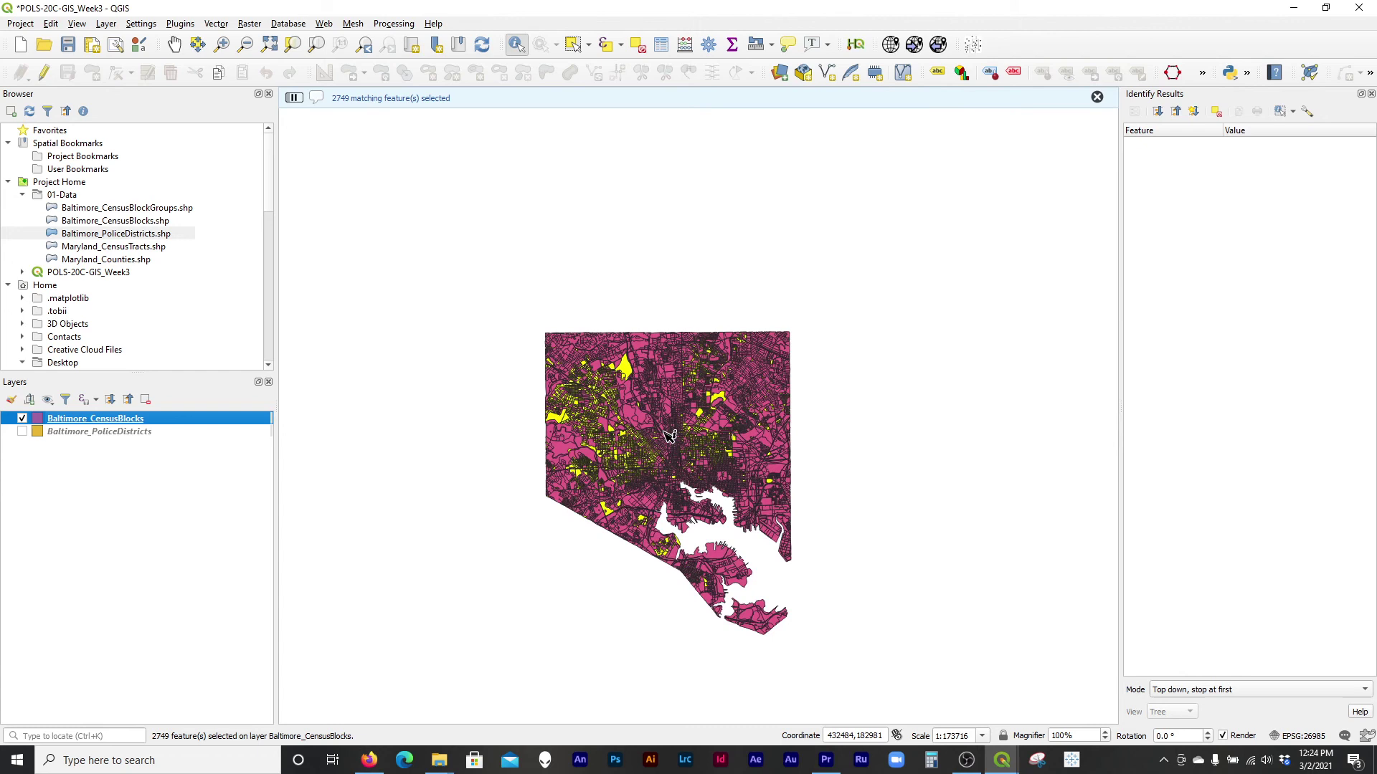
scroll(671, 437, "up", 1)
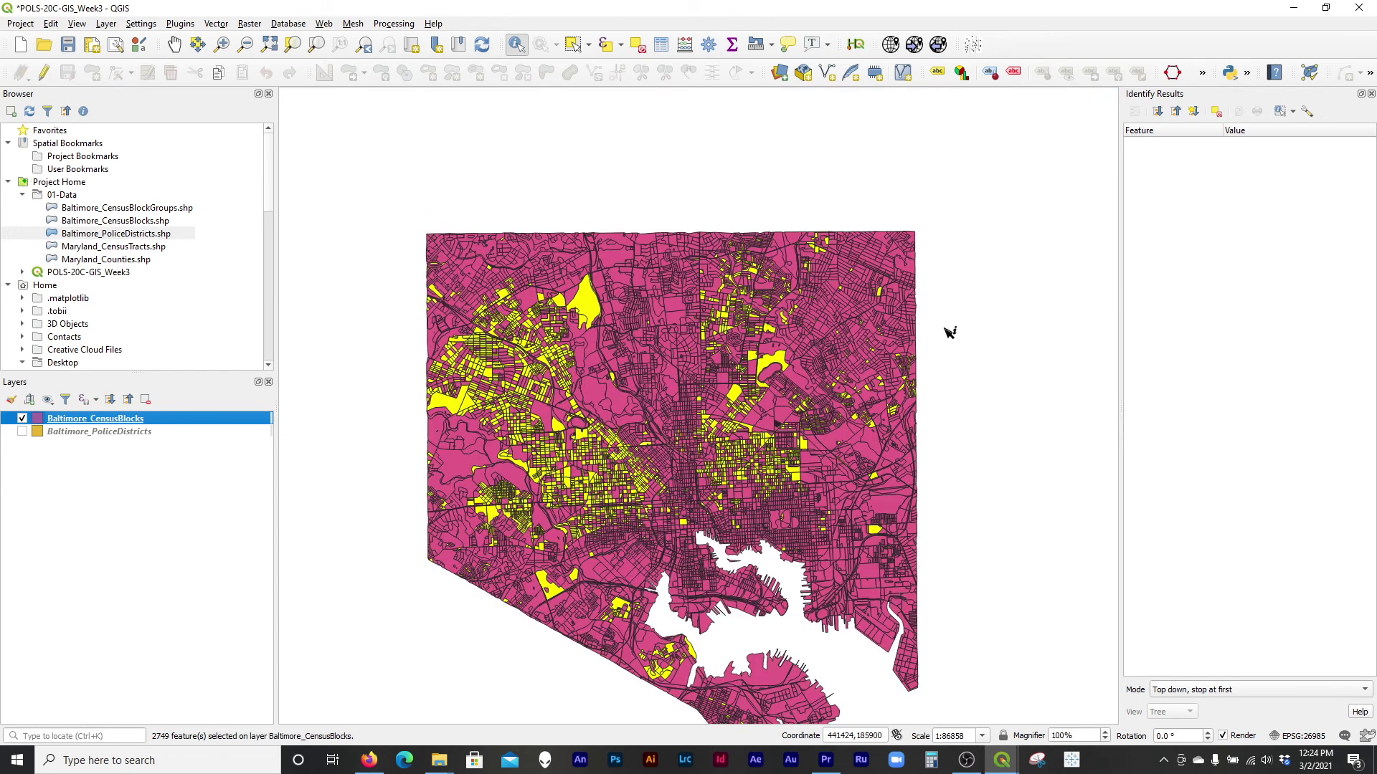
left_click_drag(611, 510, 608, 449)
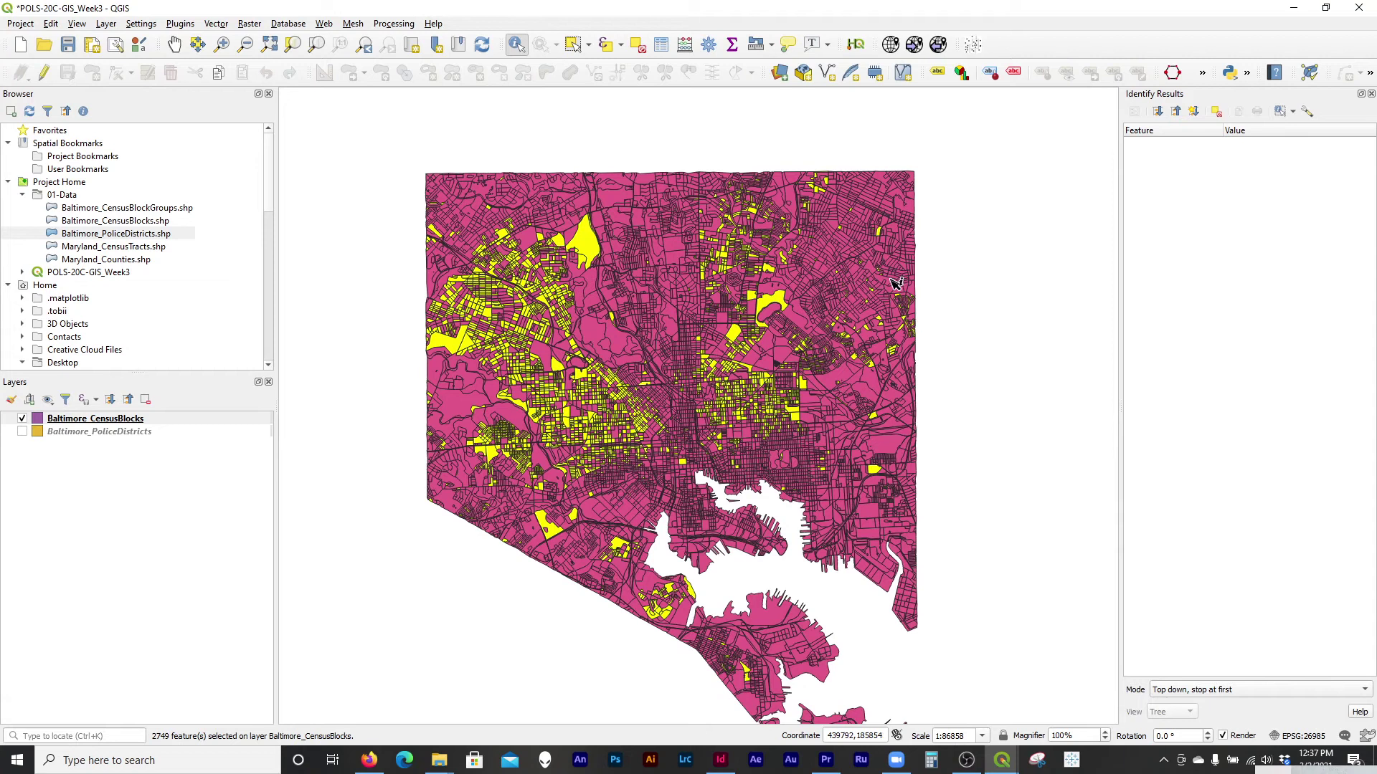
left_click(638, 45)
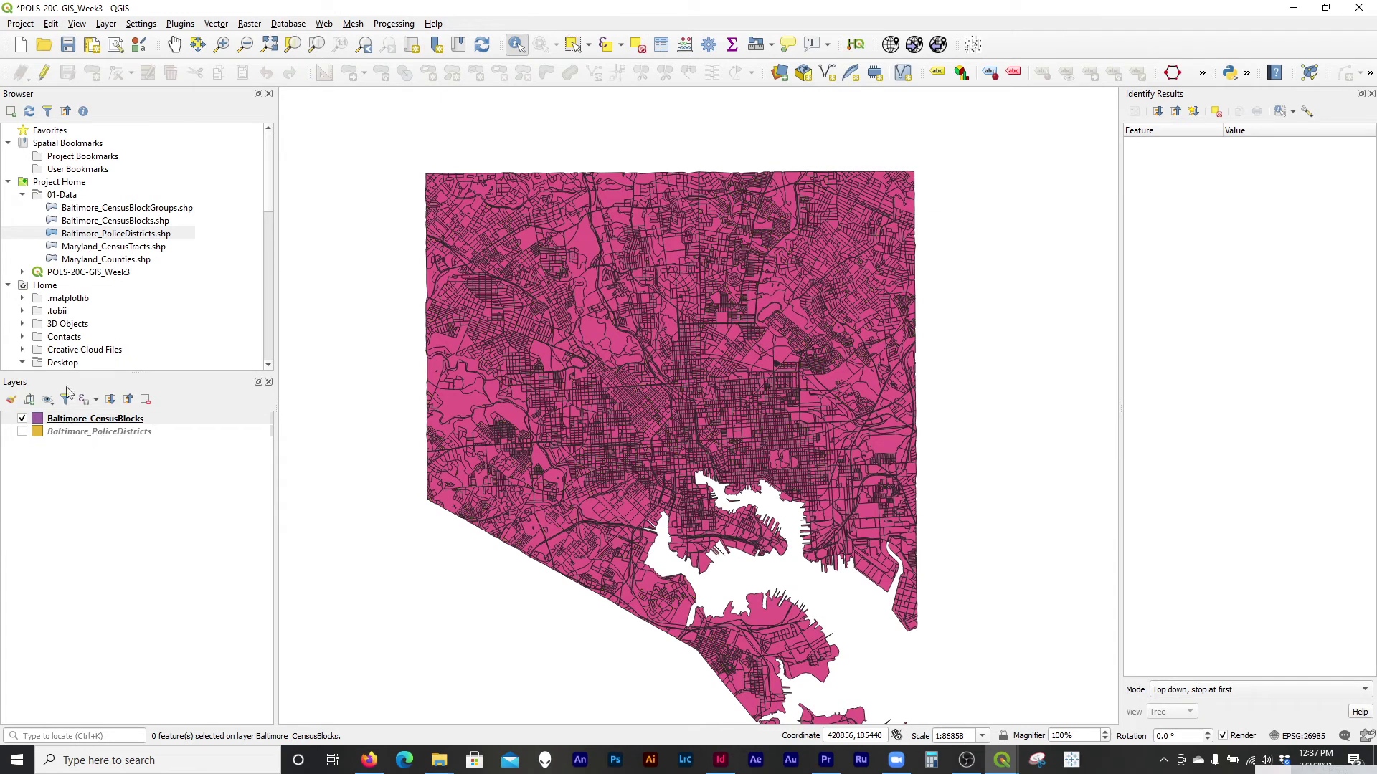
Add Maryland_Counties.shp from the Browser, zoom out to the whole state and make it active
left_click(89, 261)
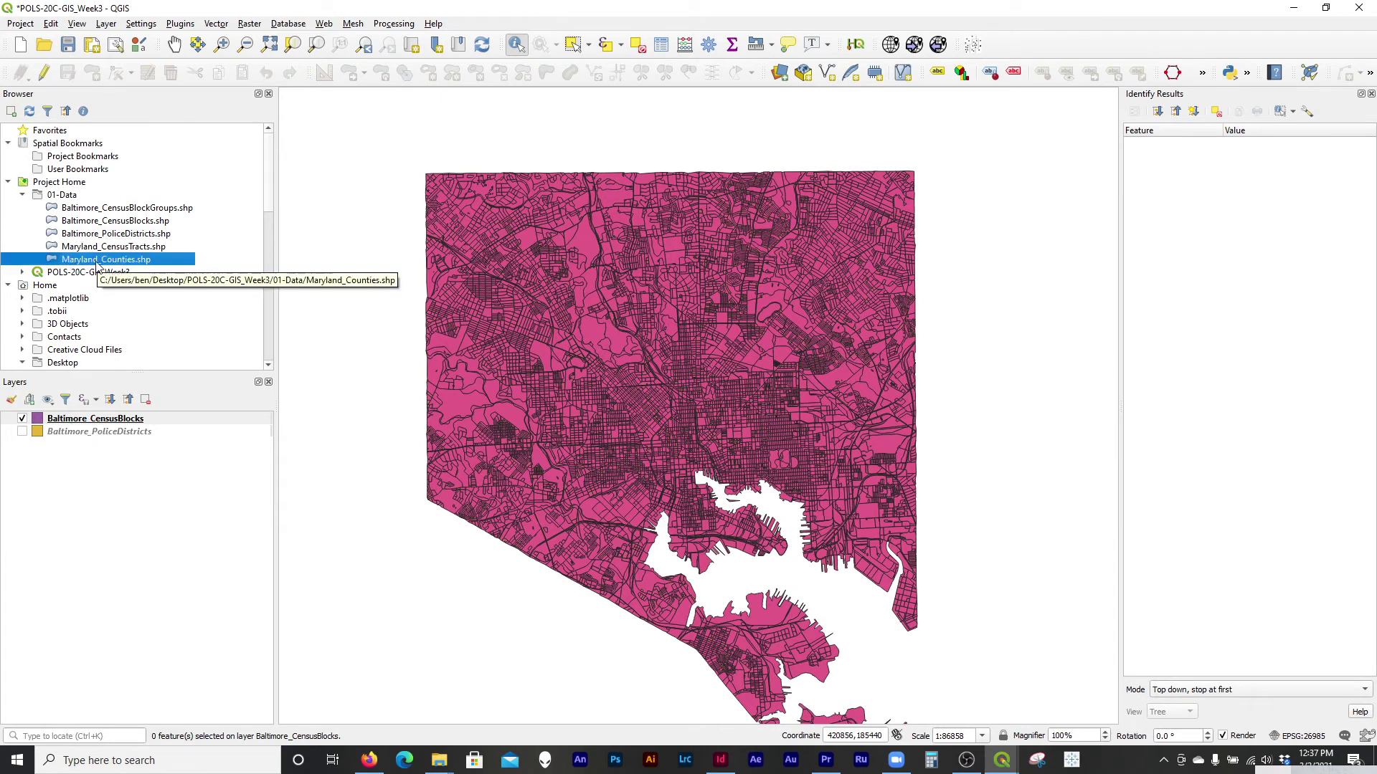
double_click(97, 261)
scroll(925, 457, "down", 4)
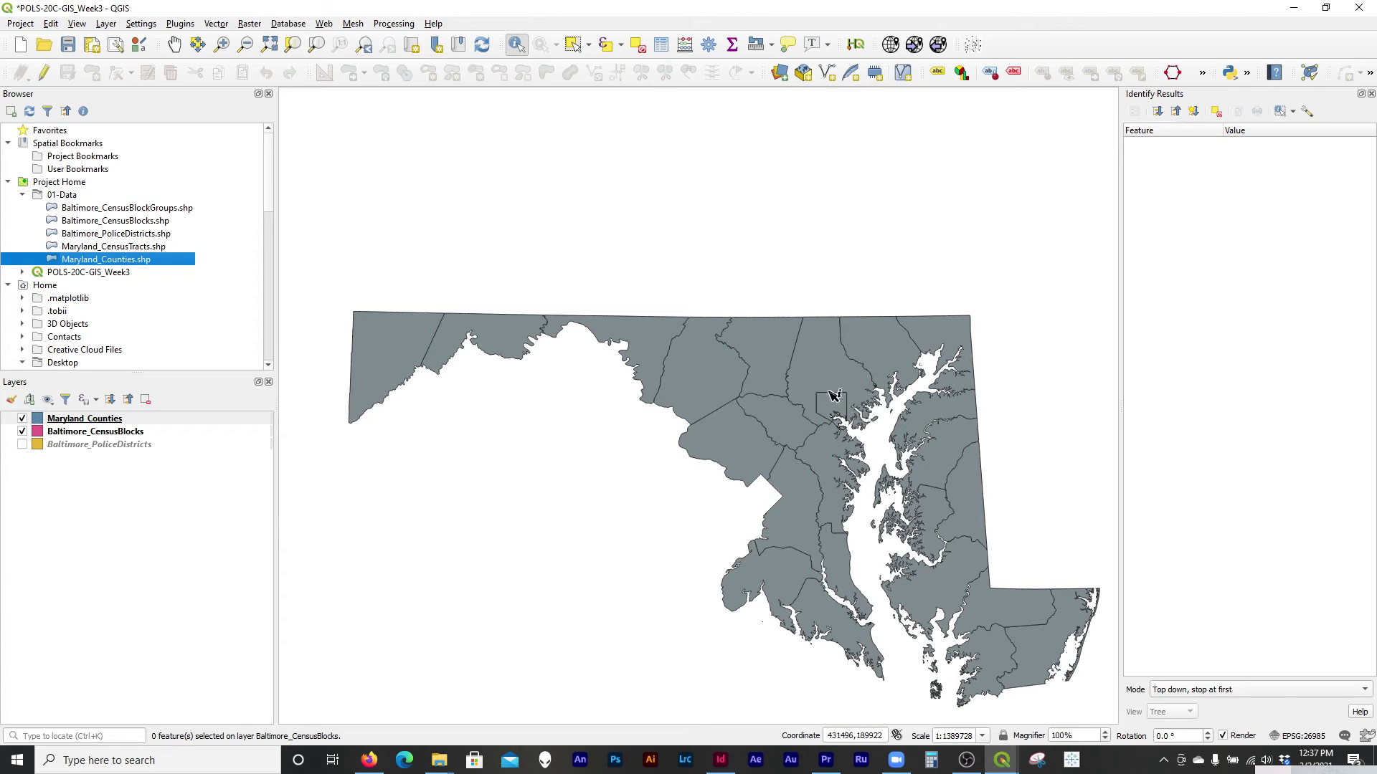
left_click(152, 420)
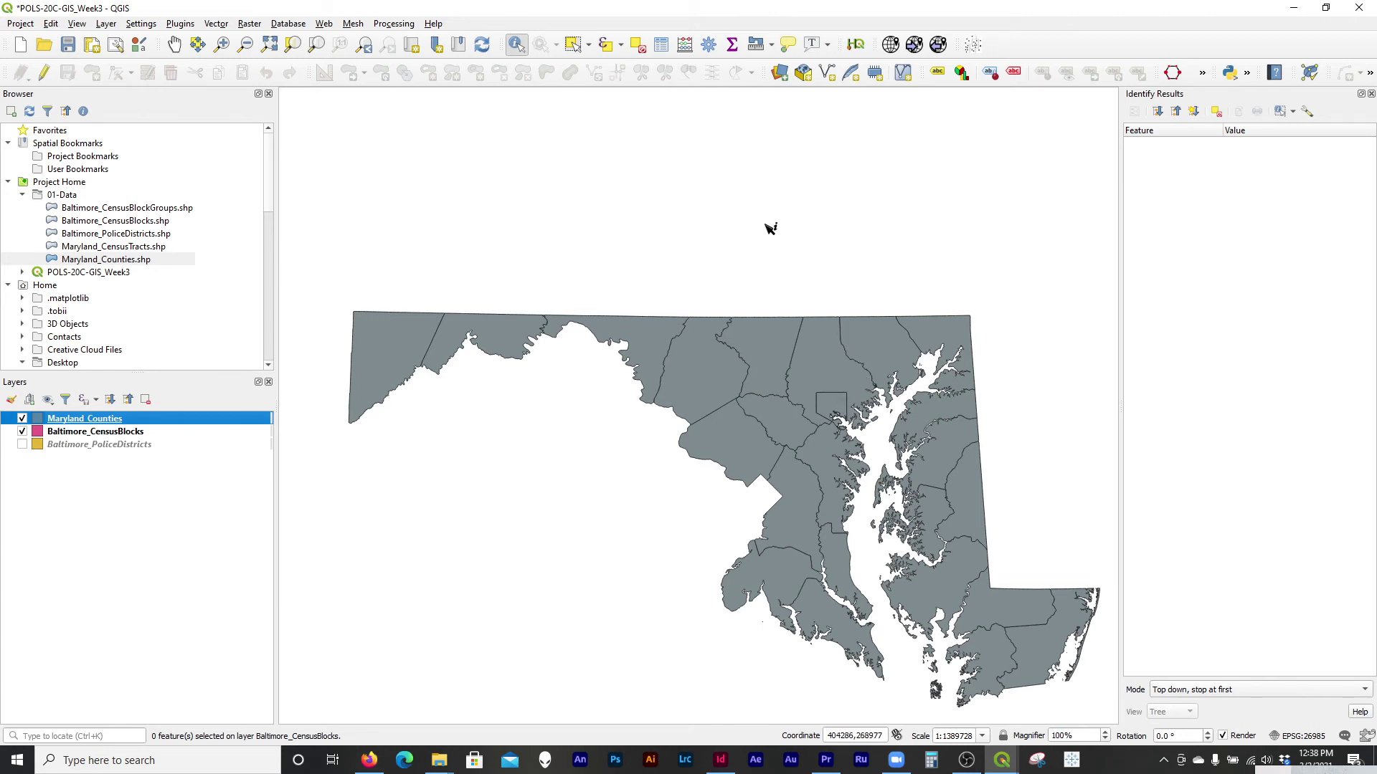
left_click(573, 45)
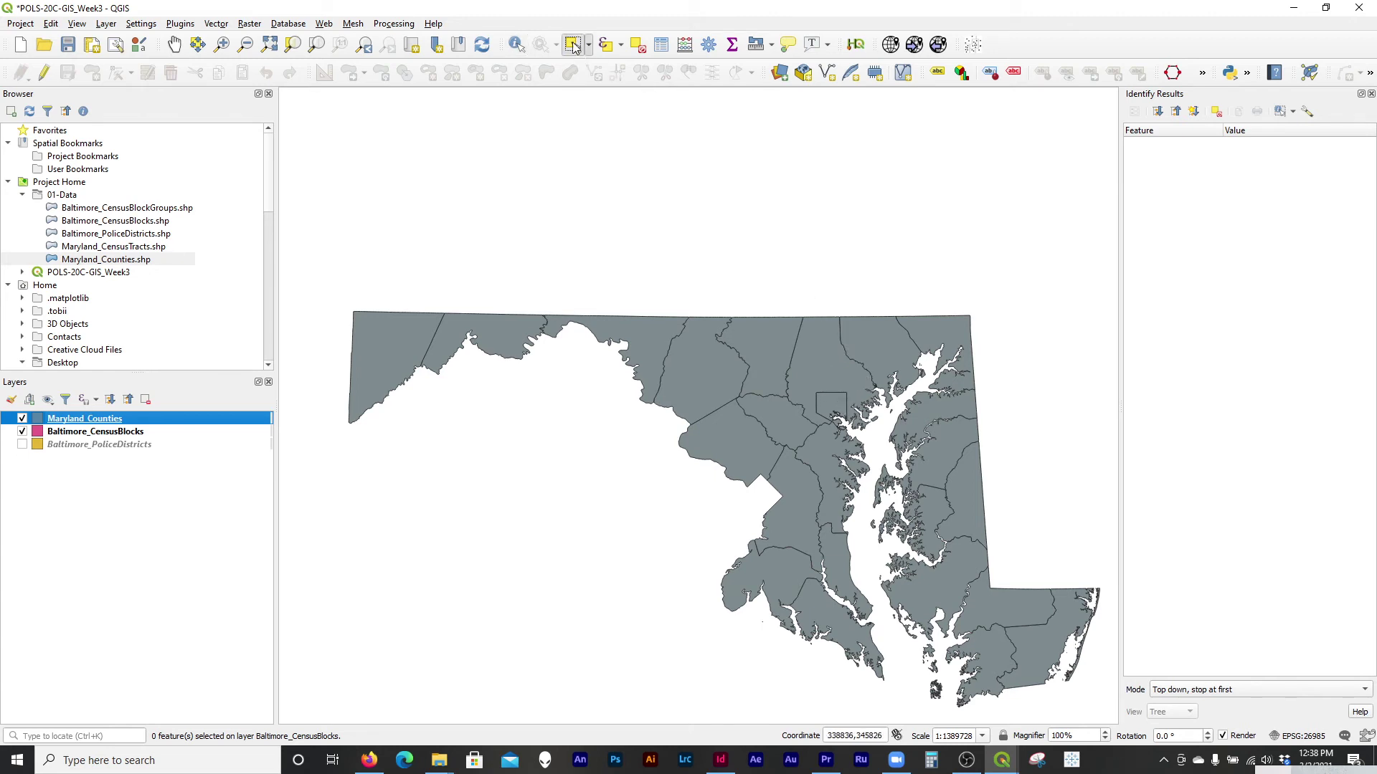
left_click(832, 365)
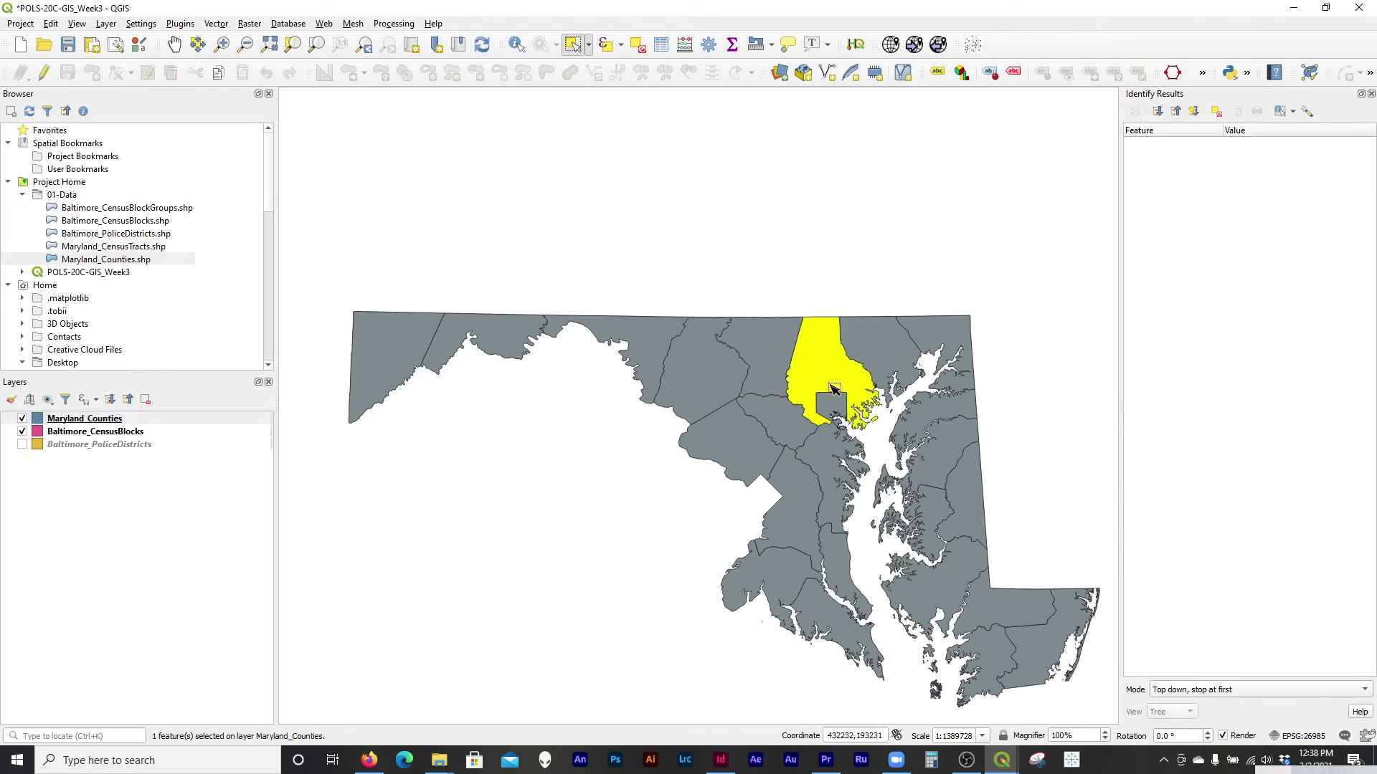
left_click(836, 409, "shift")
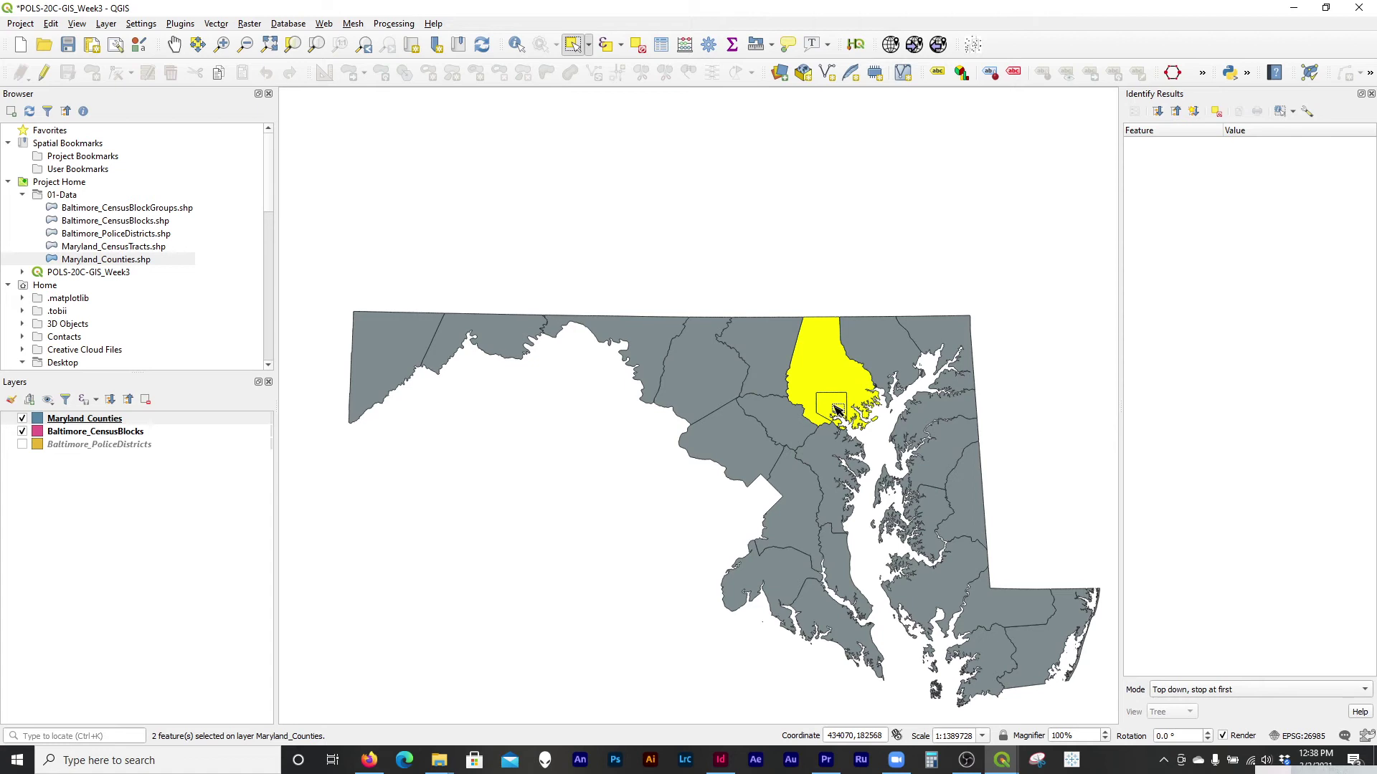
left_click(829, 257)
left_click(163, 421)
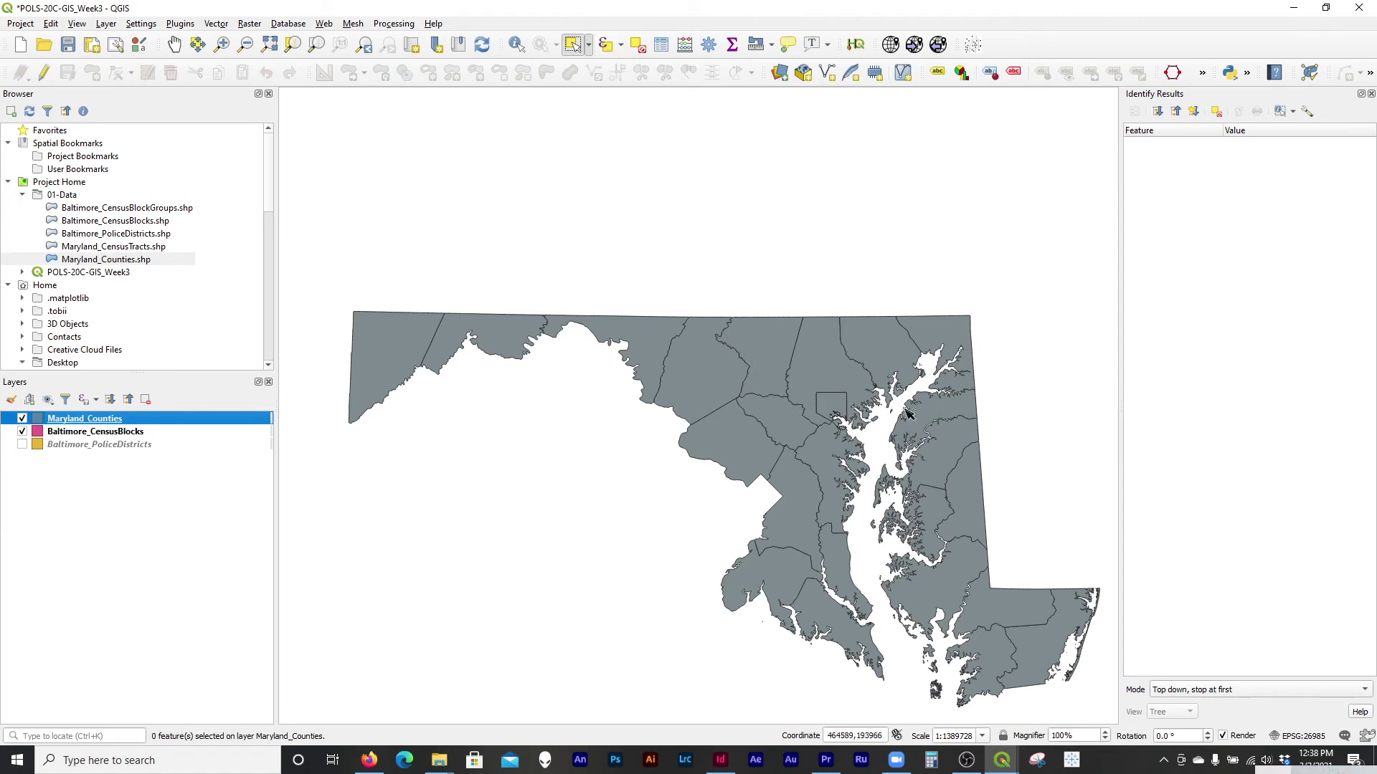
For Maryland_Counties, list all unique NAME10 values in Select by Expression and find Baltimore
left_click(606, 47)
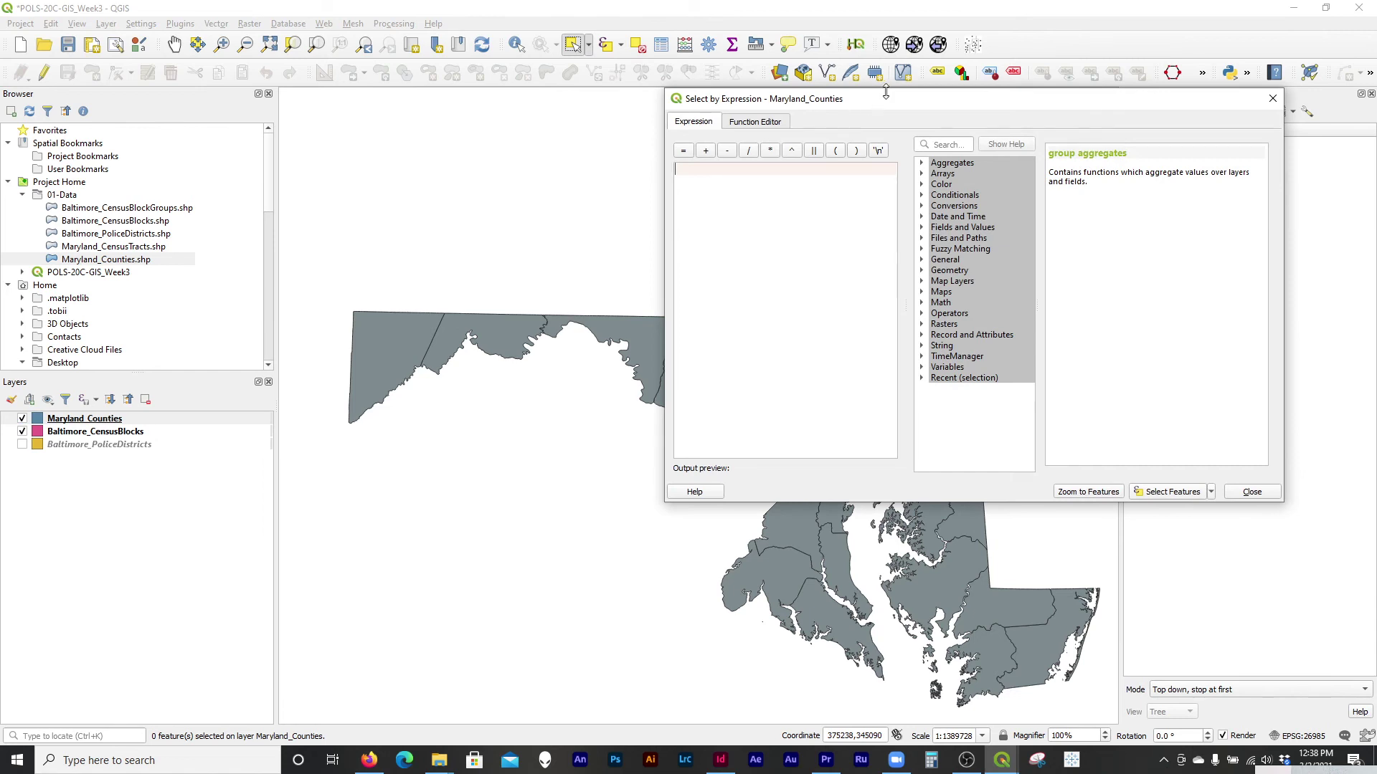
left_click_drag(887, 94, 315, 113)
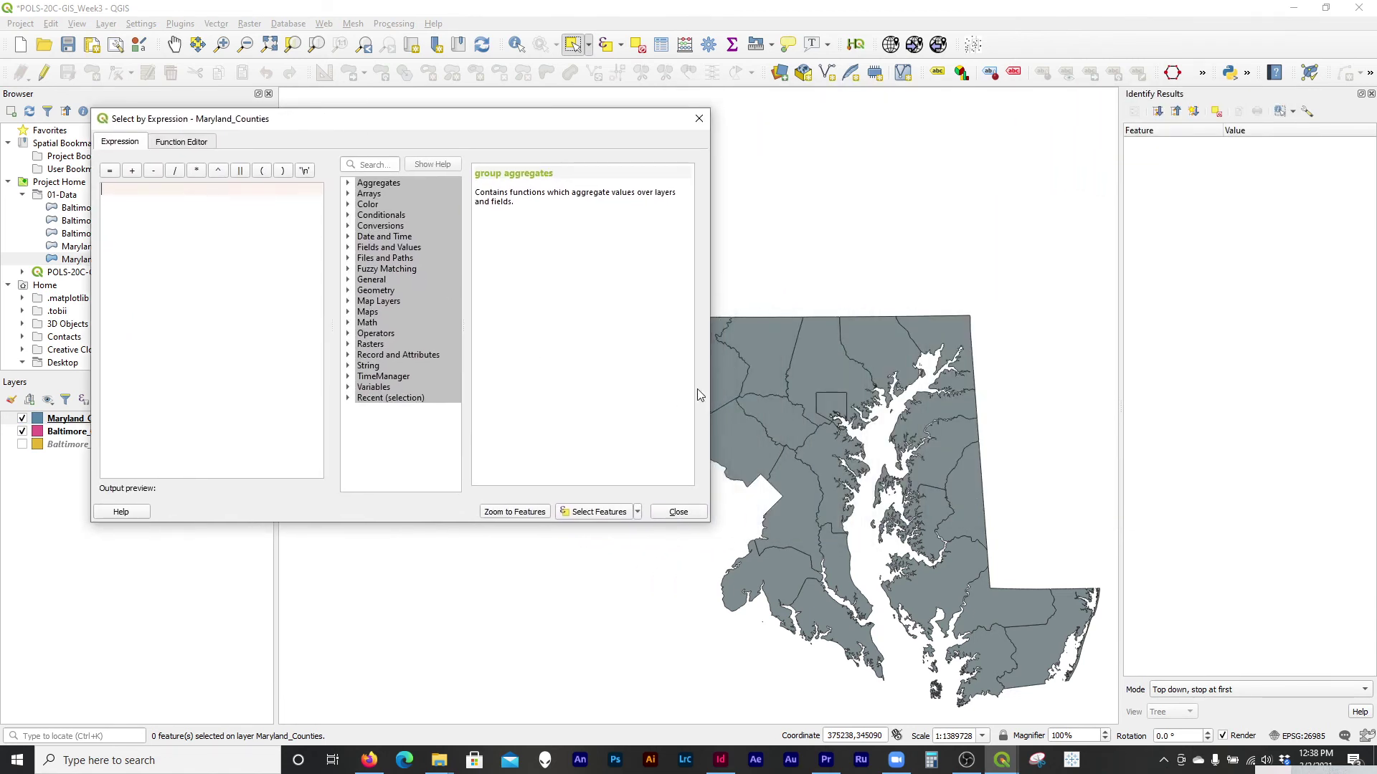
left_click(350, 247)
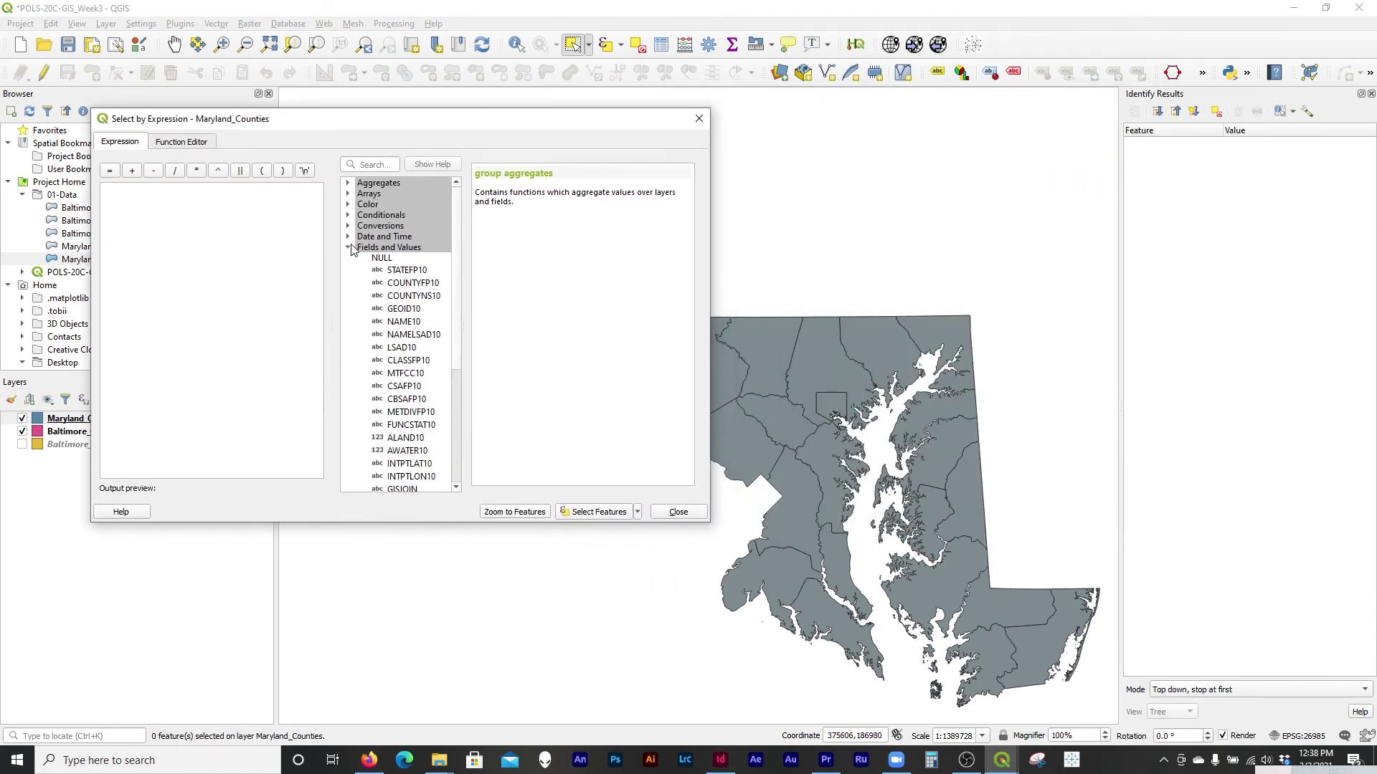
left_click(412, 324)
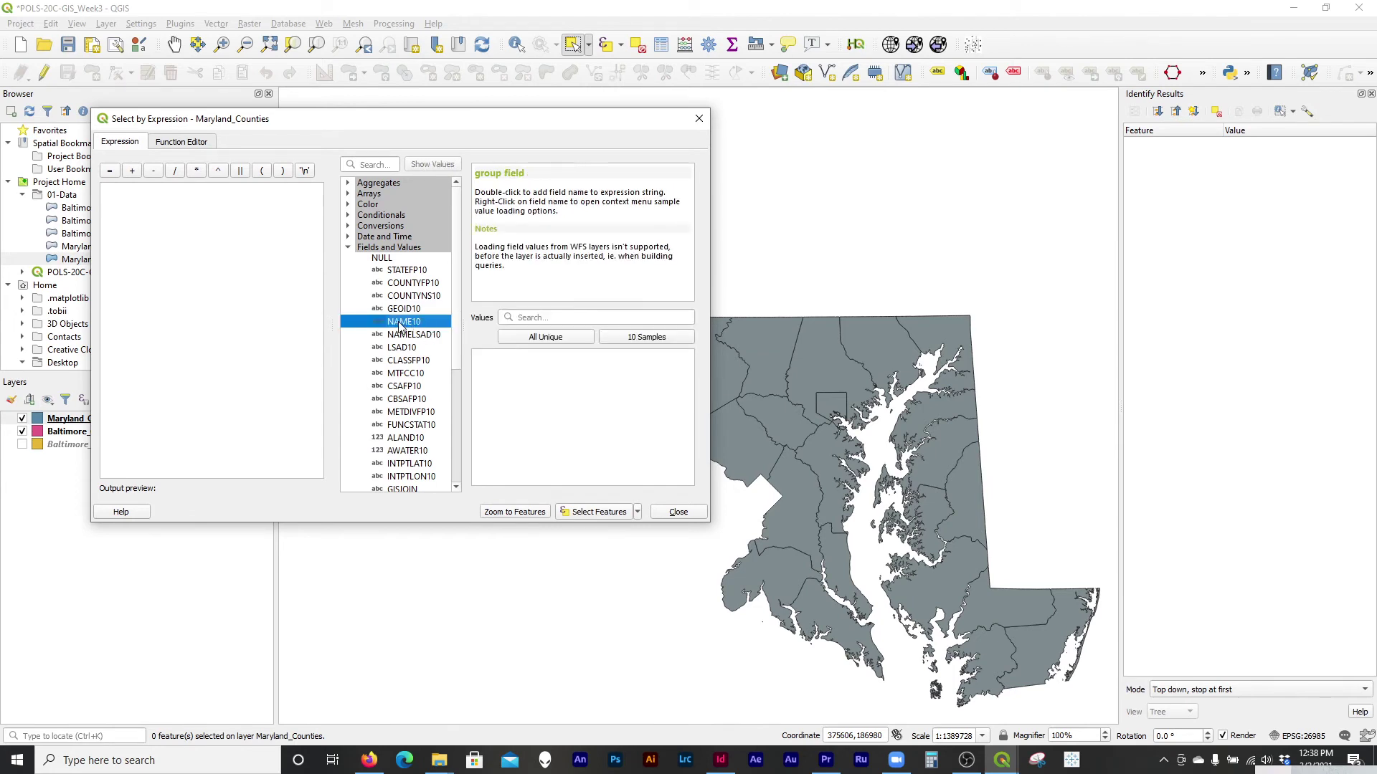
left_click(542, 338)
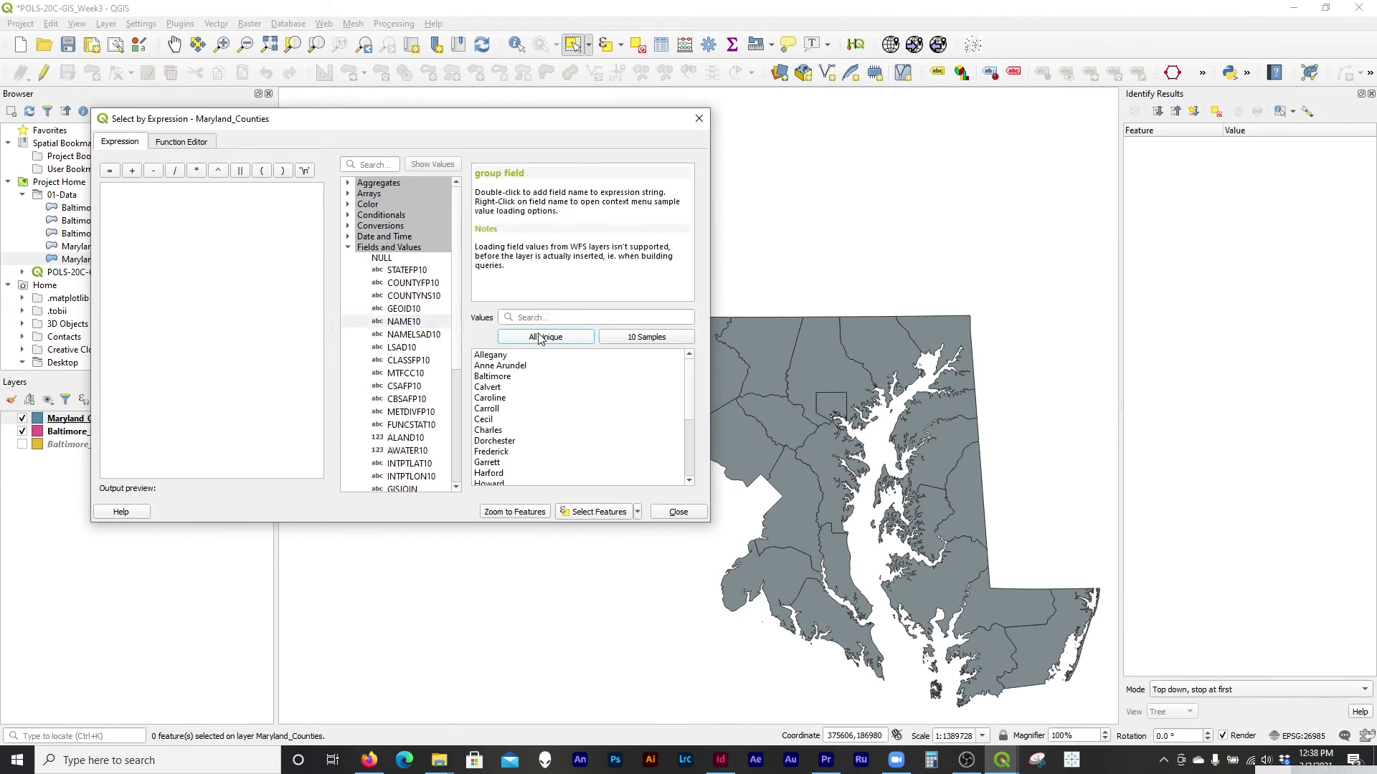
scroll(544, 378, "down", 4)
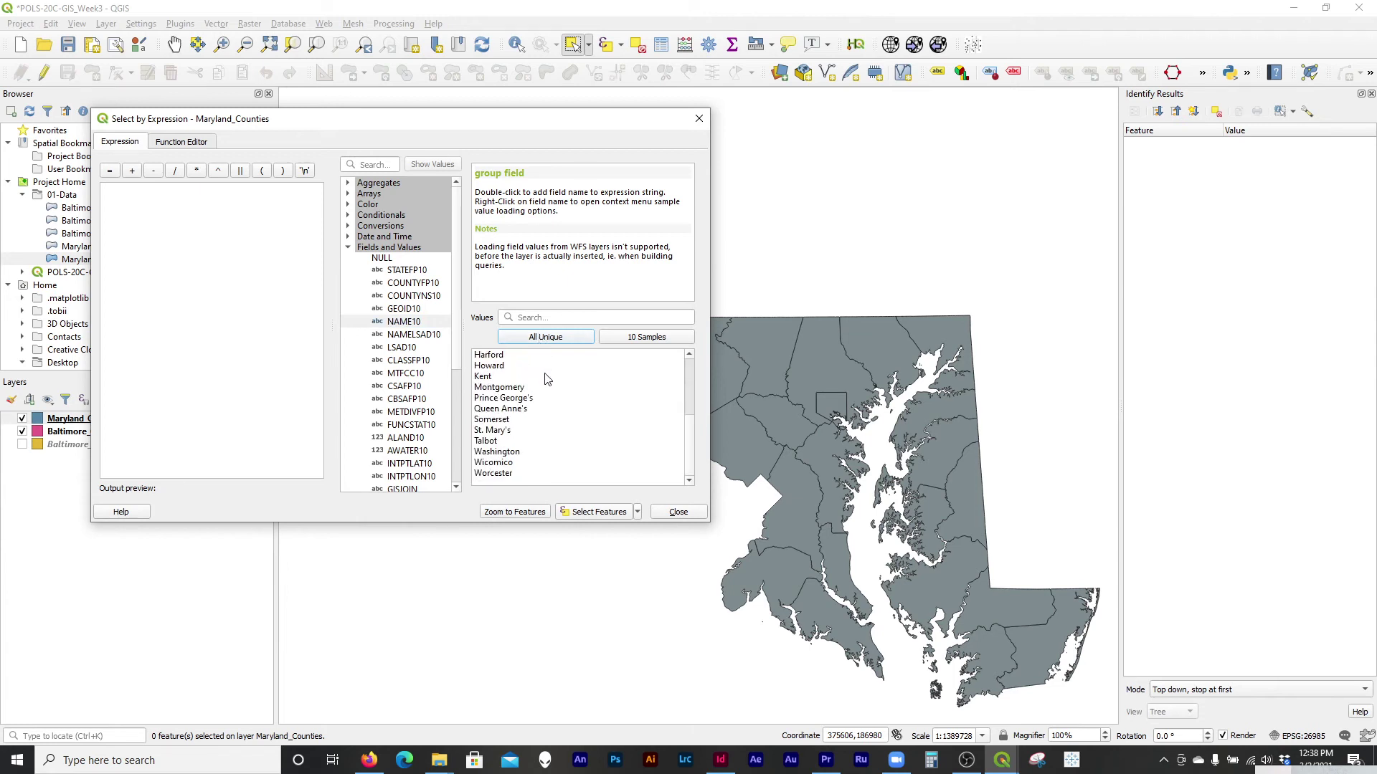
scroll(547, 378, "up", 4)
left_click(501, 378)
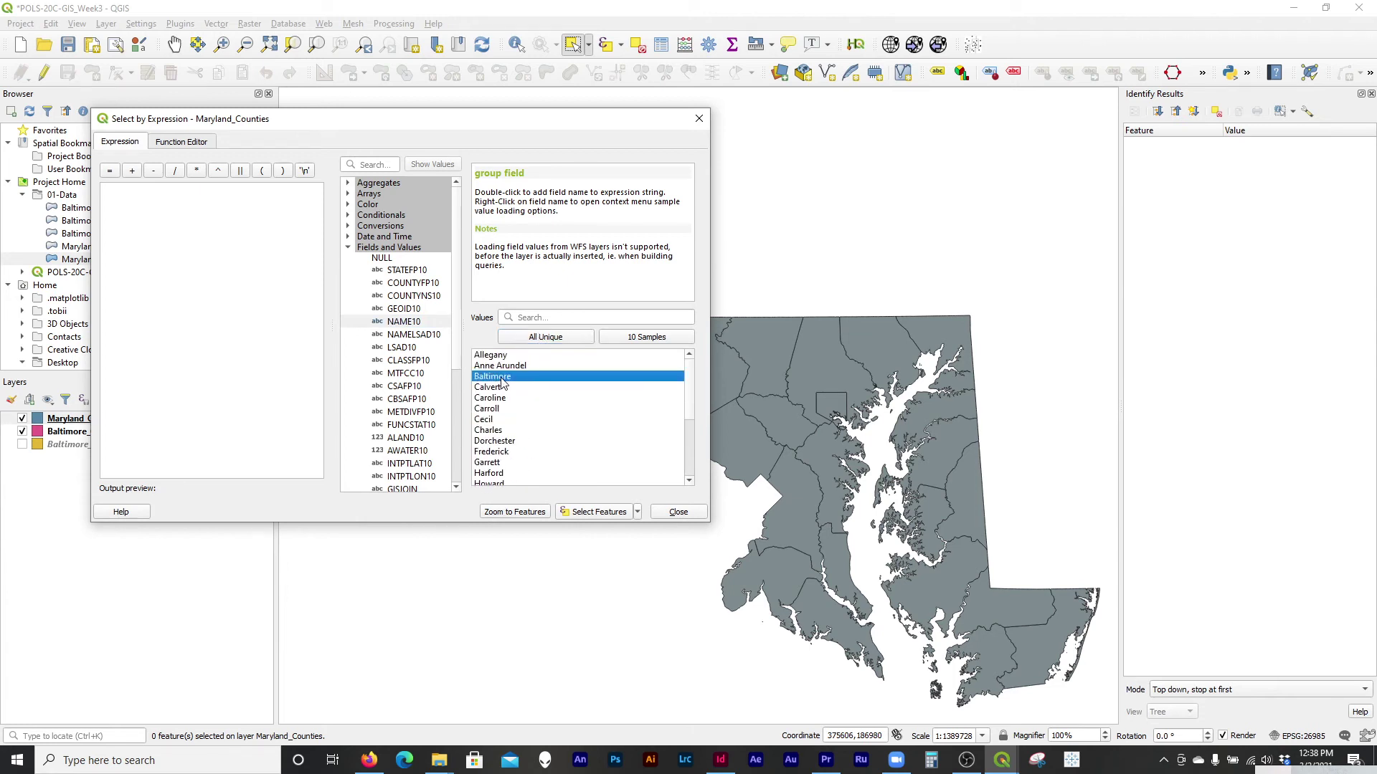
scroll(570, 399, "down", 4)
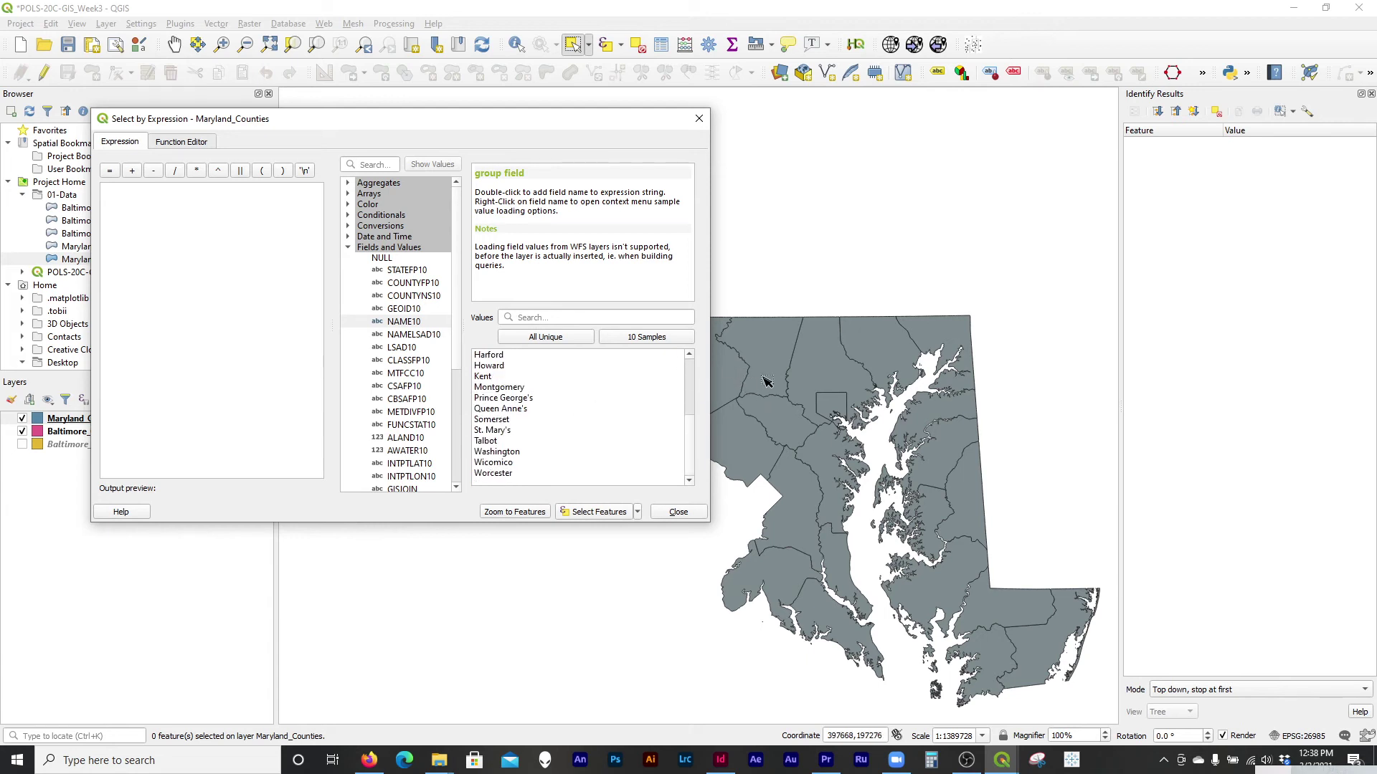
Identify Baltimore County and Baltimore city to compare their attributes, then clear the results
left_click(516, 45)
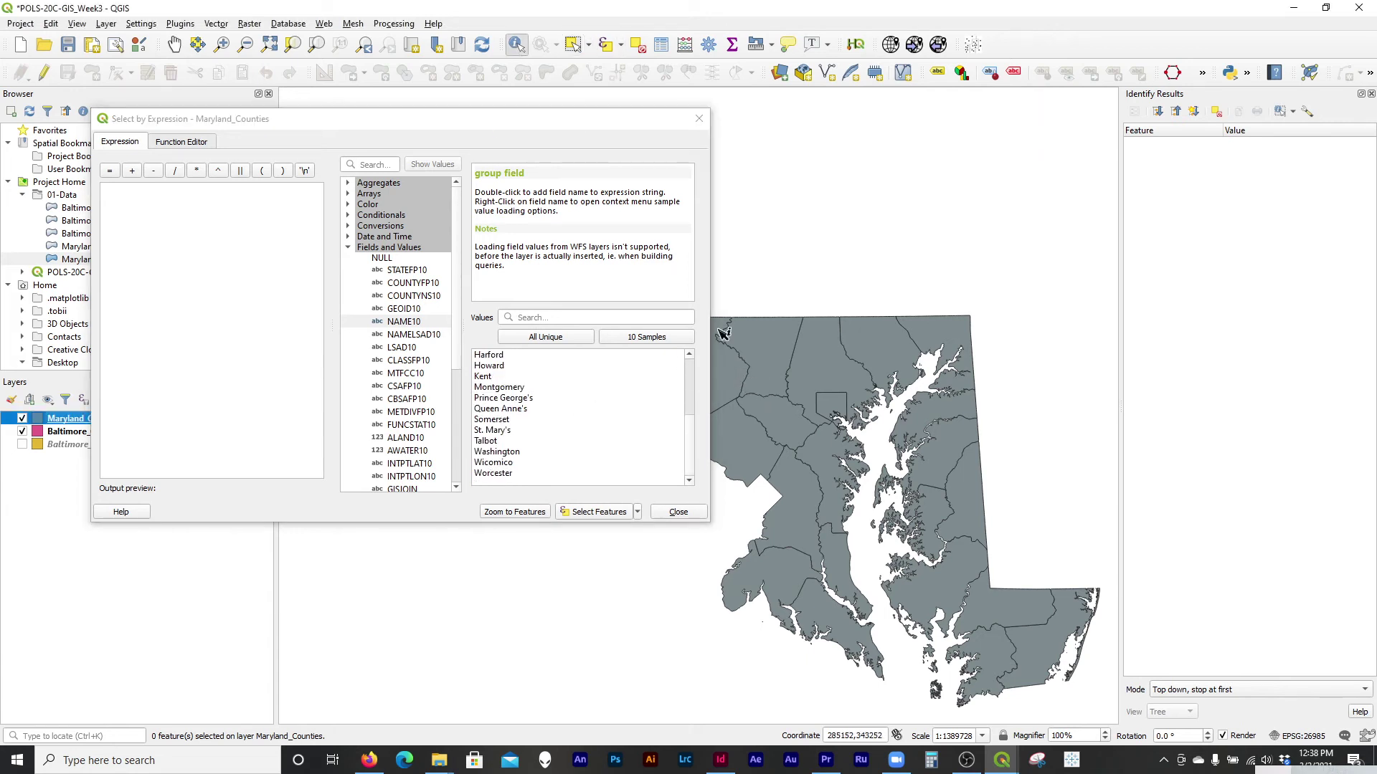
left_click(816, 357)
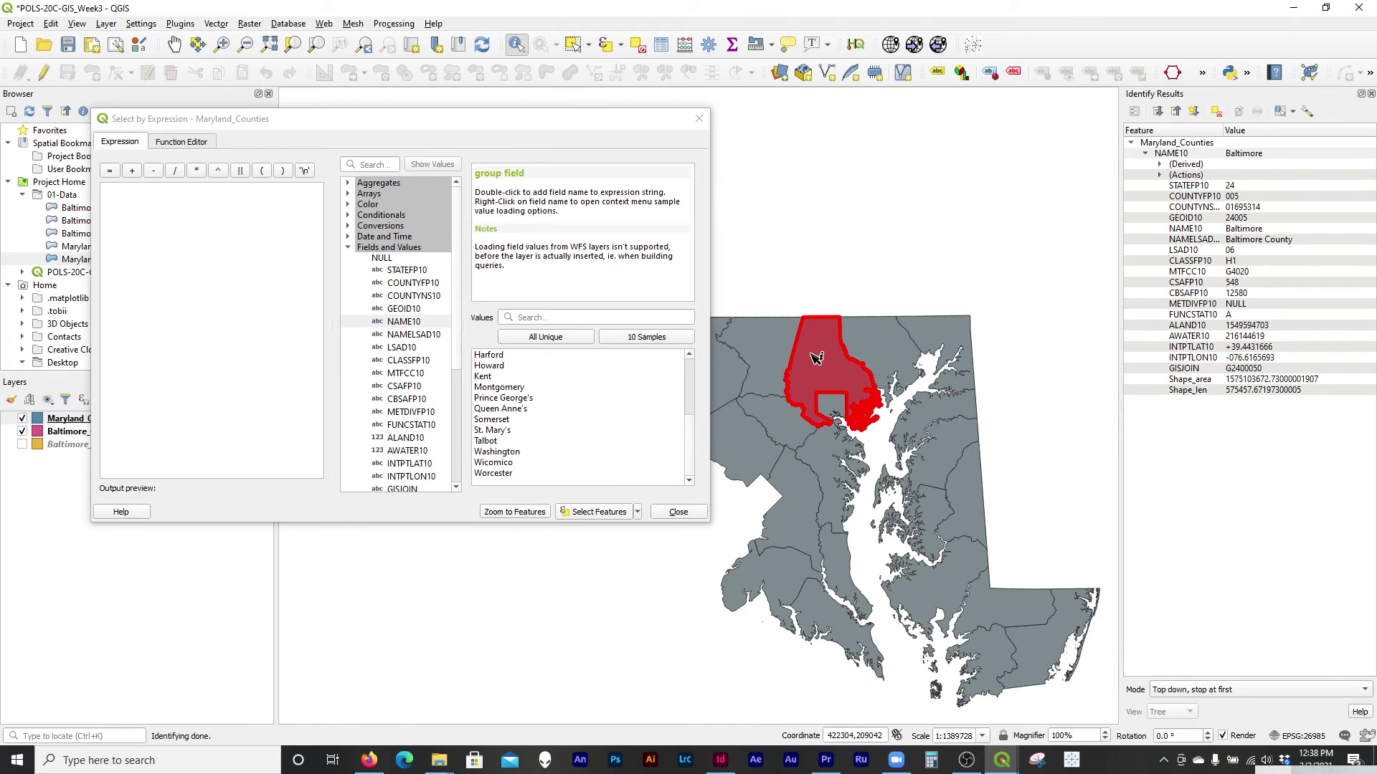
left_click(839, 409)
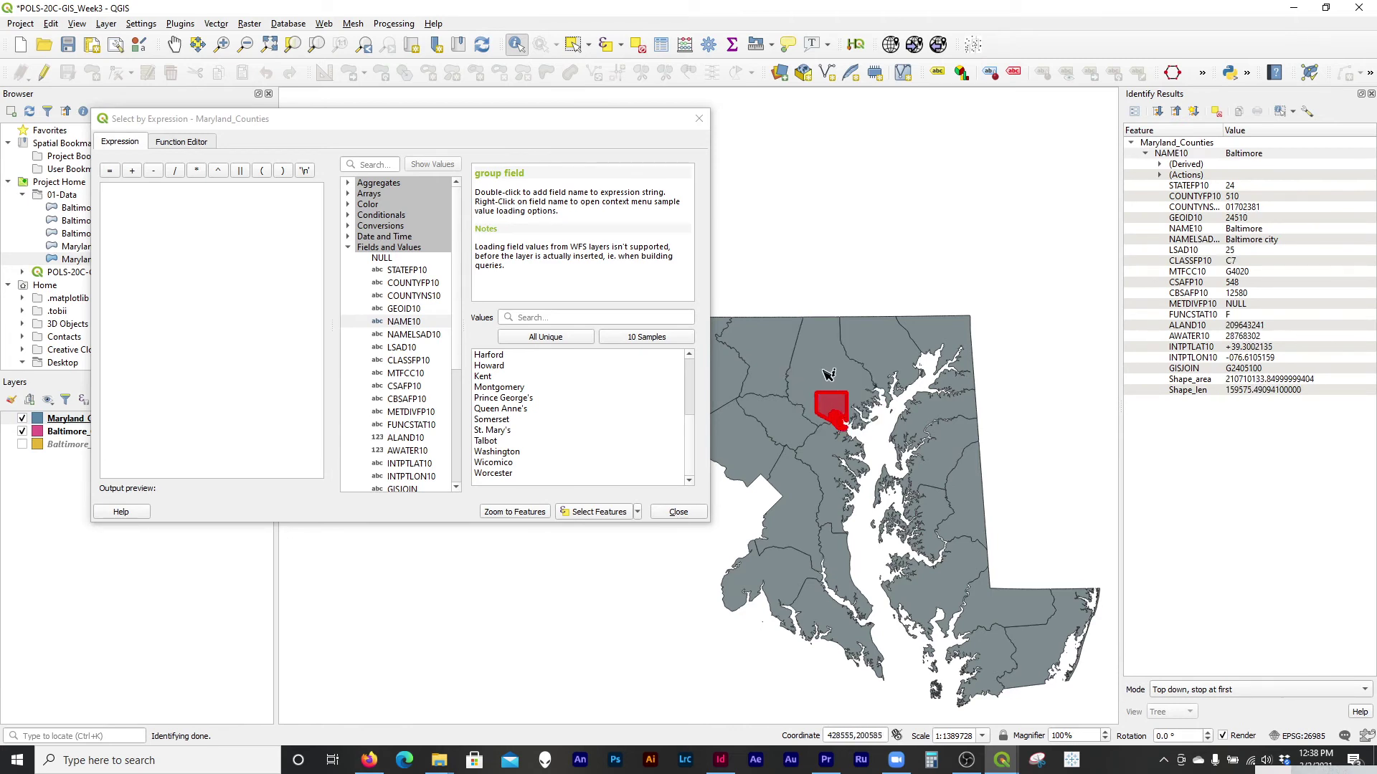
left_click(829, 372)
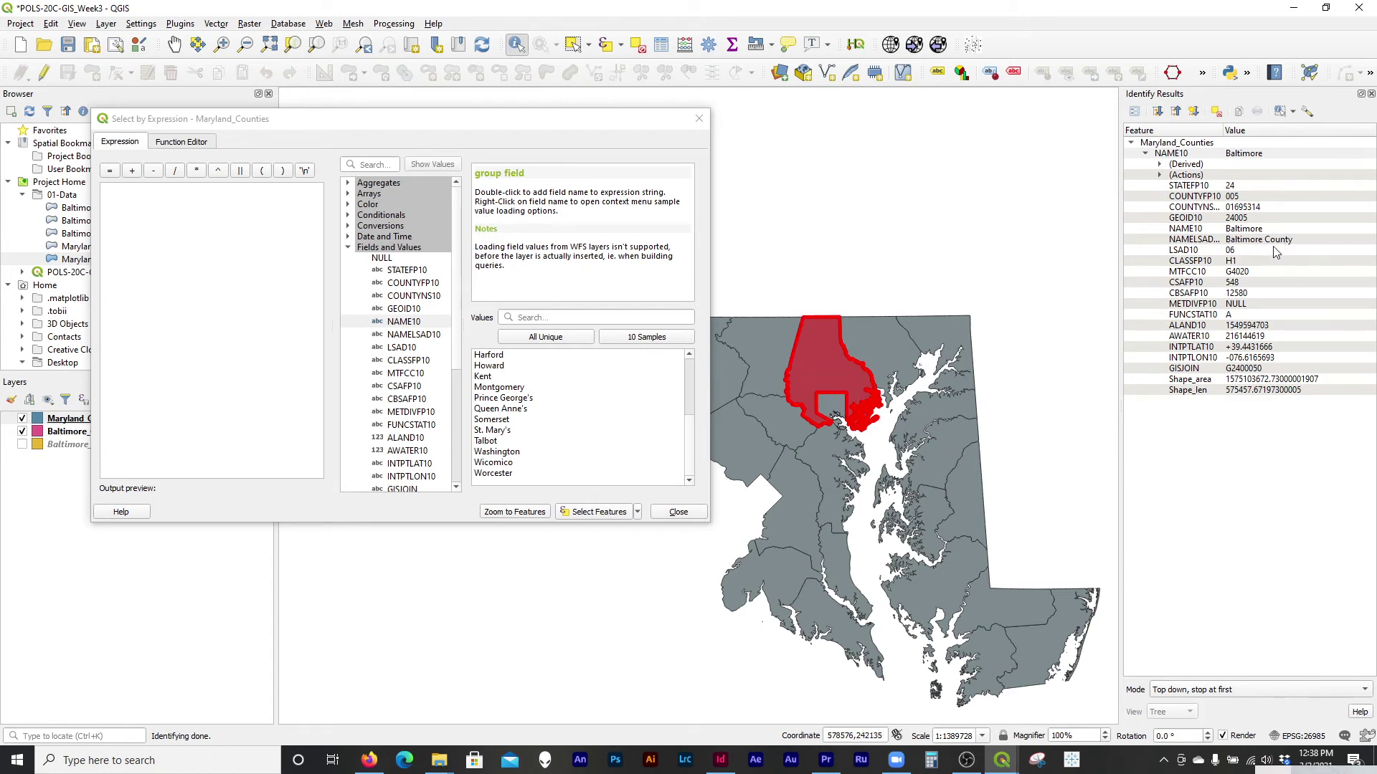
left_click(1099, 256)
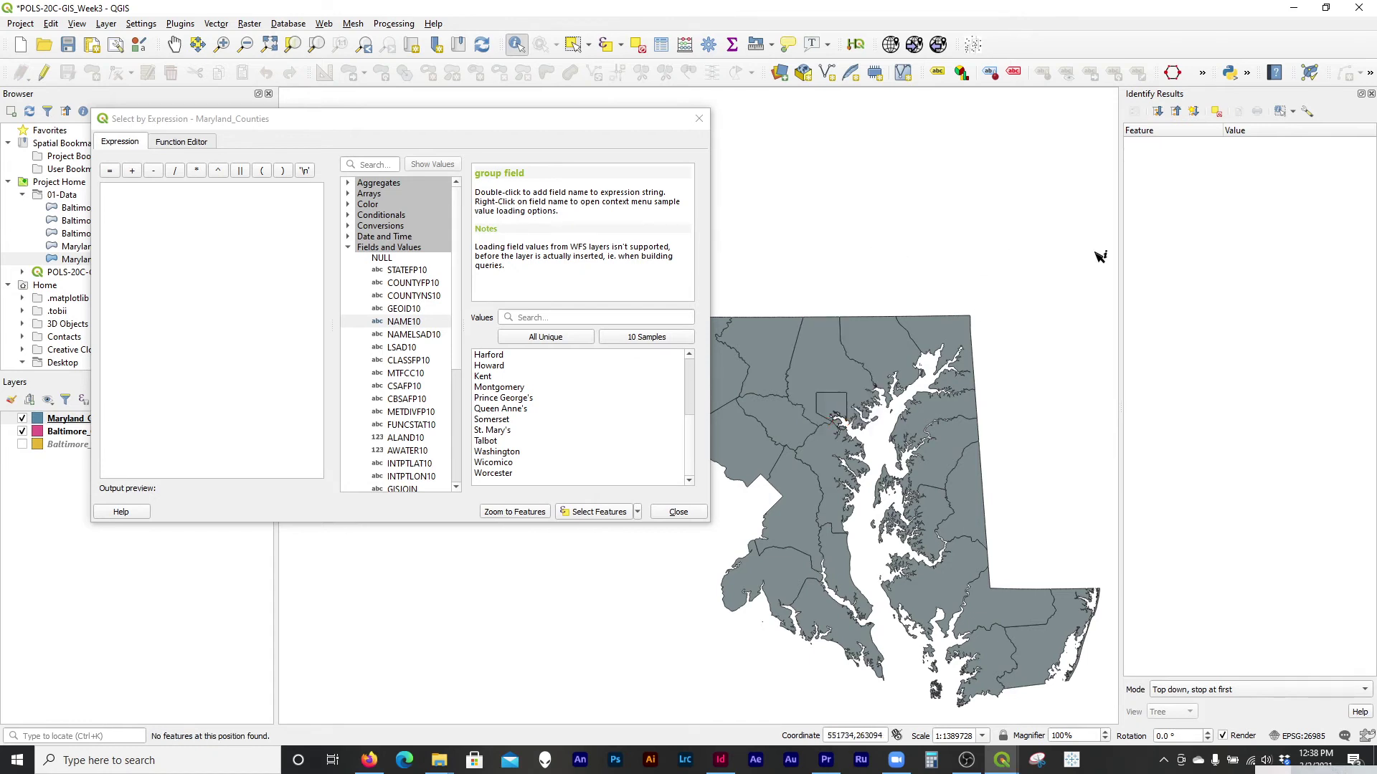
left_click(841, 410)
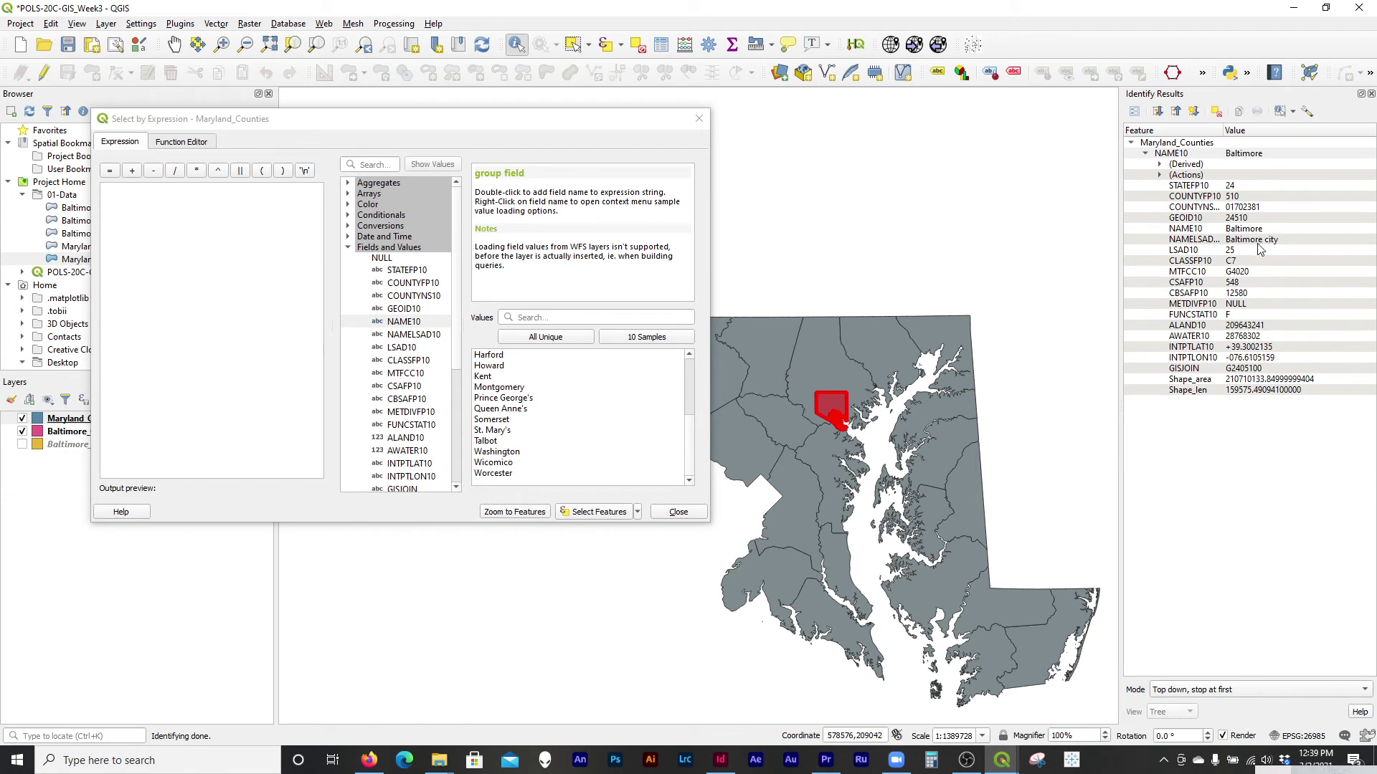
left_click(831, 380)
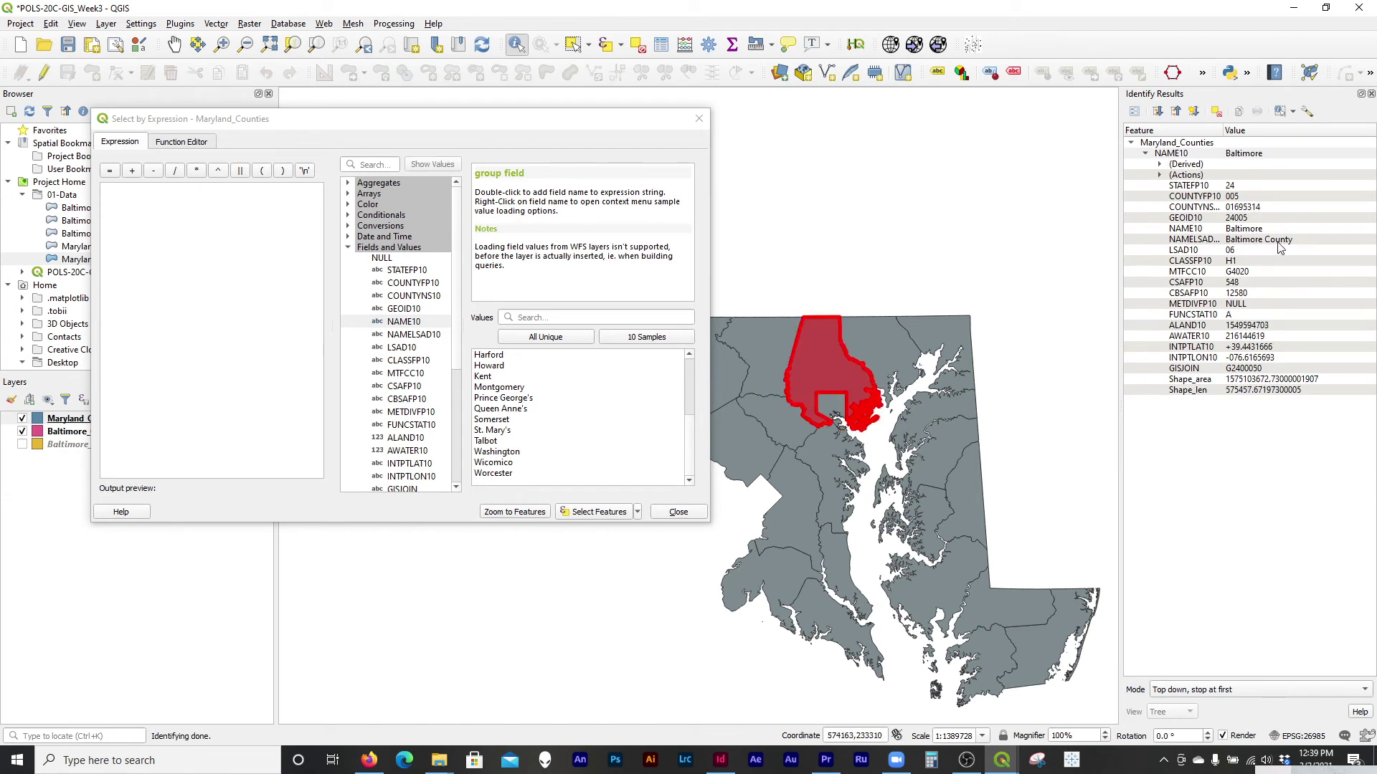
left_click(905, 244)
Select Baltimore city using the expression "NAMELSAD10" = 'Baltimore city'
left_click(246, 287)
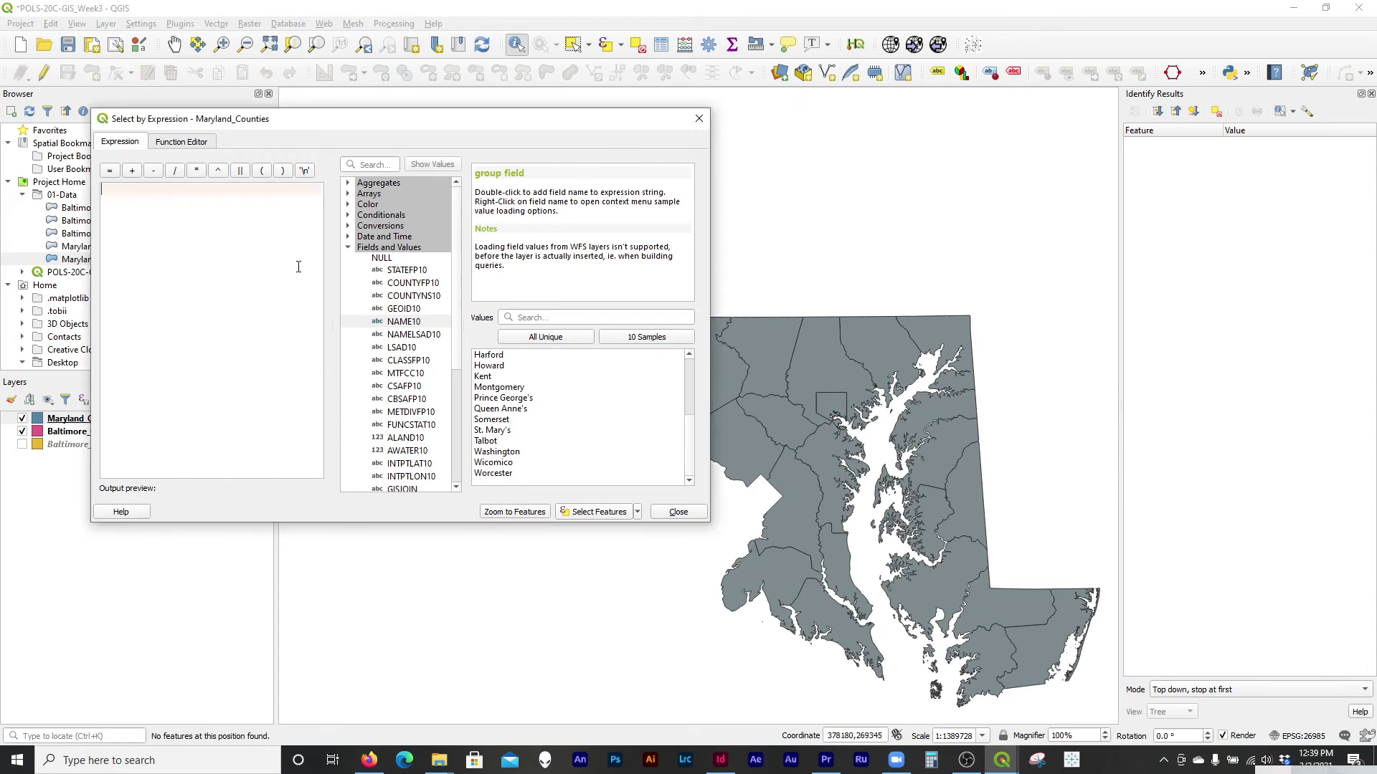
left_click(412, 336)
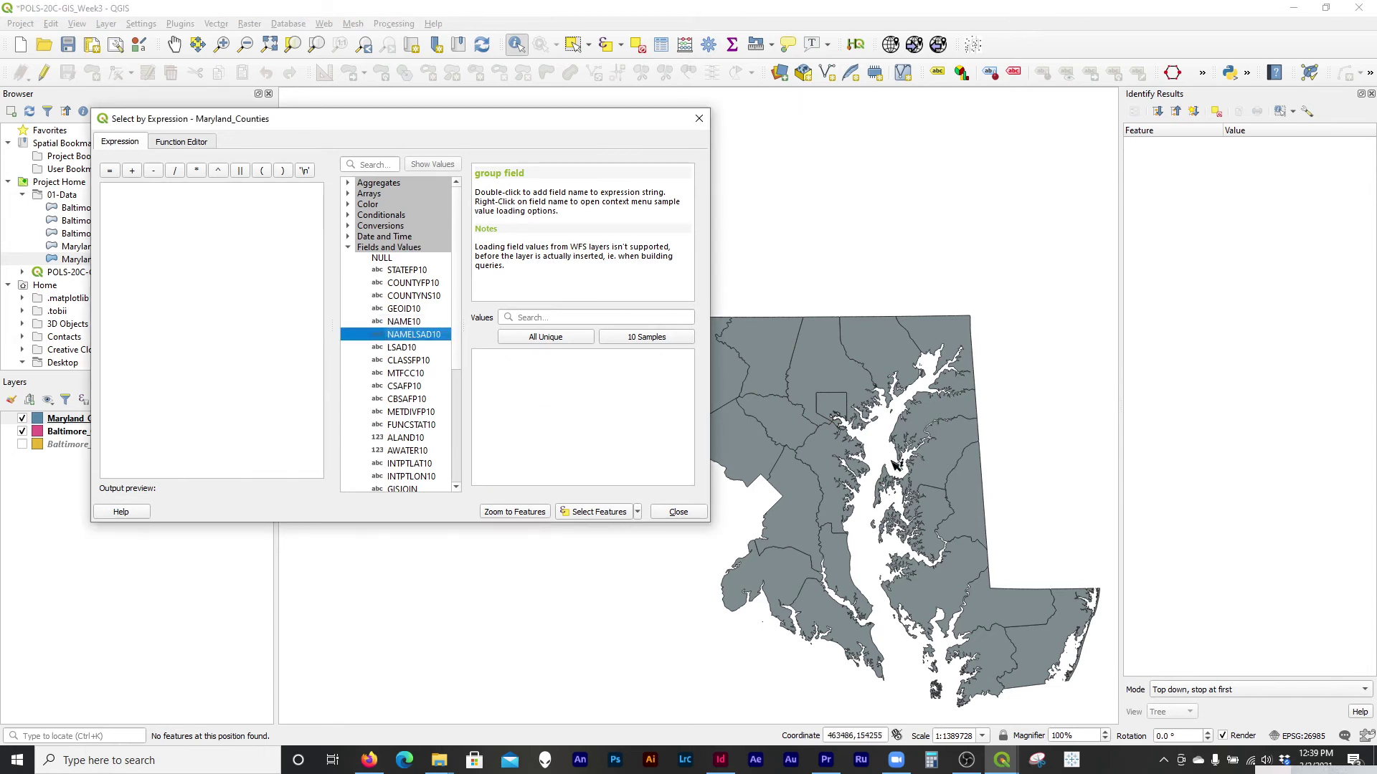
double_click(413, 335)
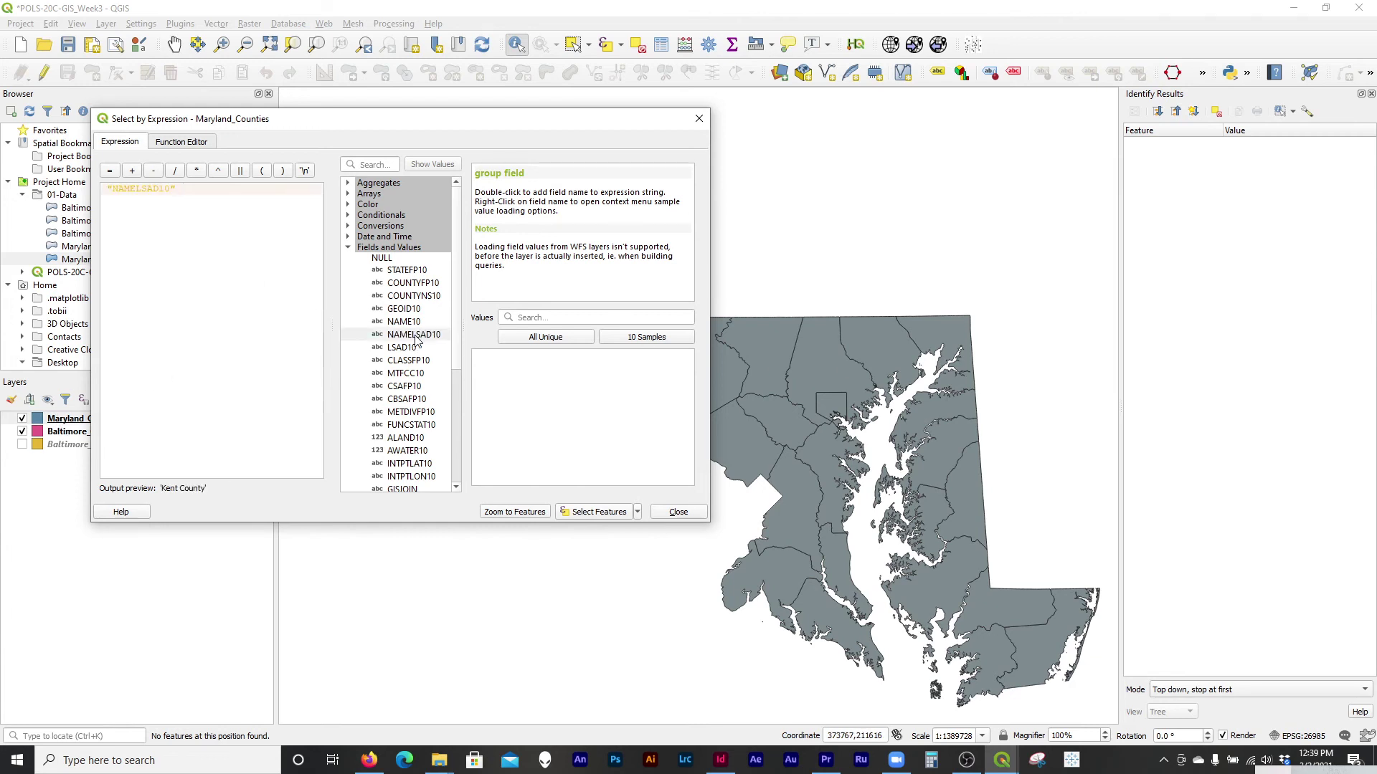
left_click(109, 170)
left_click(546, 337)
double_click(501, 377)
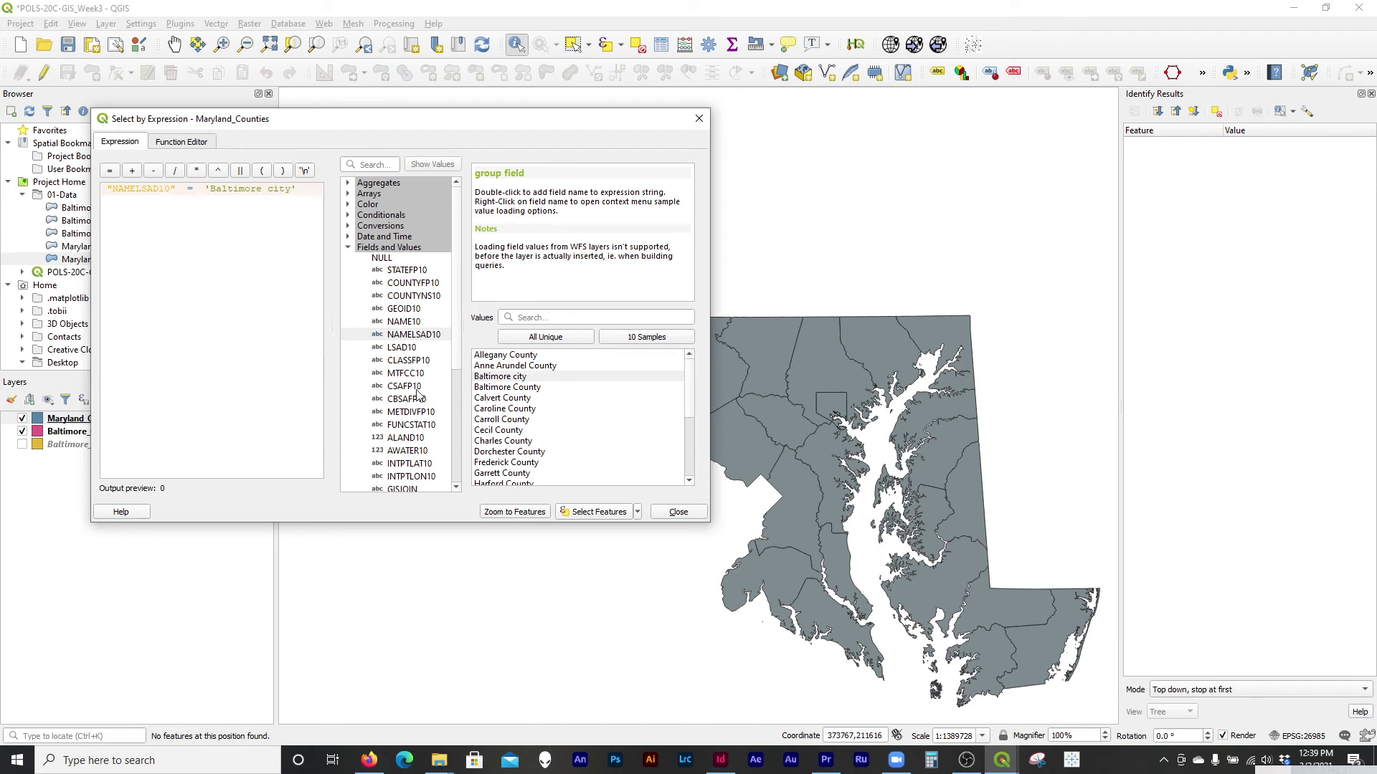
left_click(614, 514)
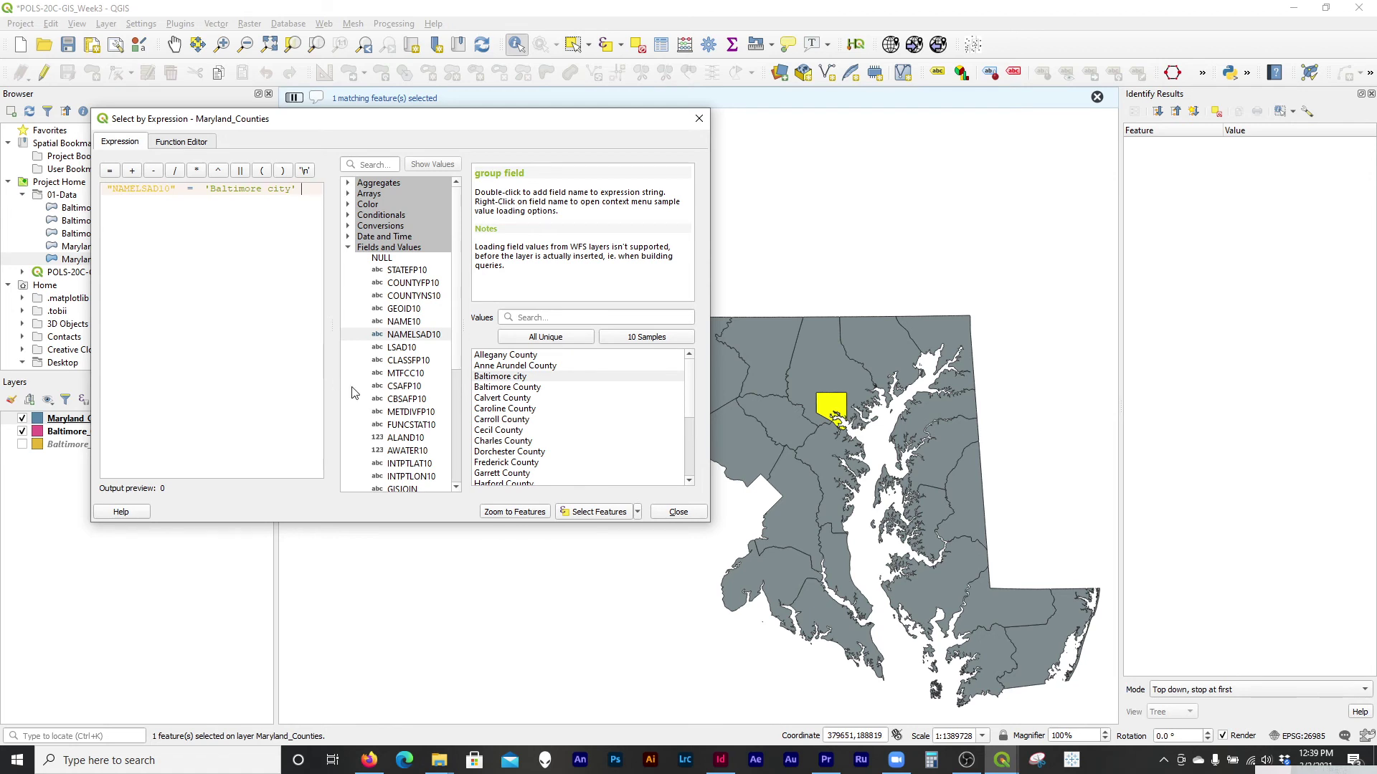
Append OR to the expression and start a new line for a second condition
type("OR")
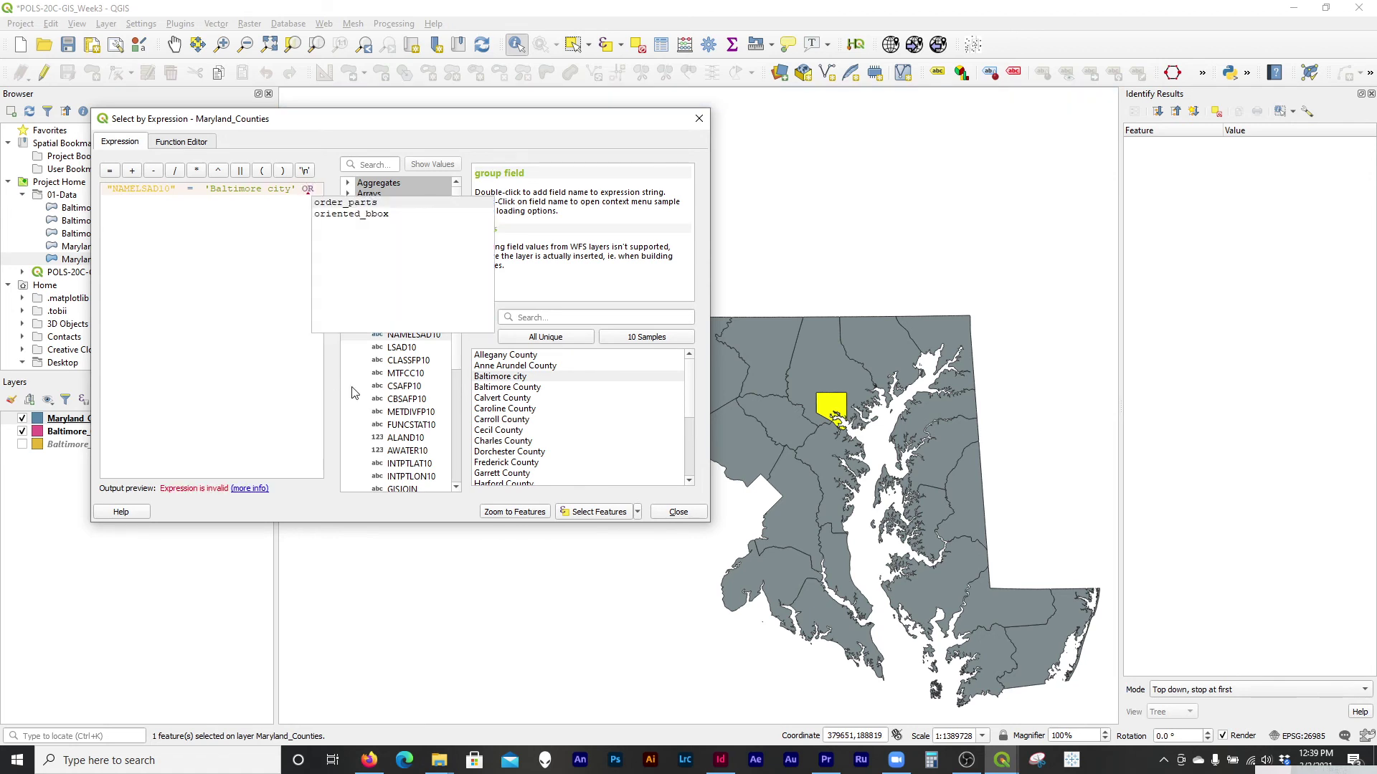
key("Return")
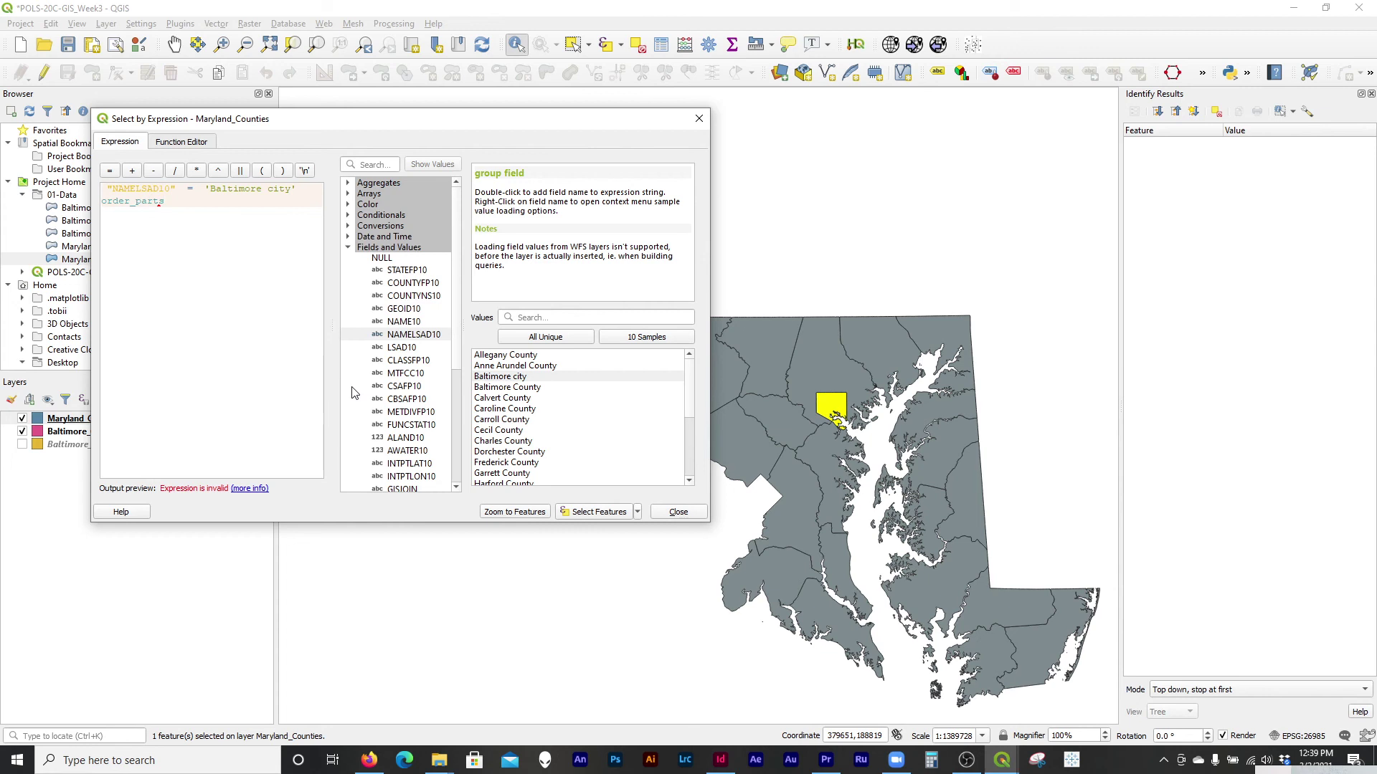
key("ctrl+z")
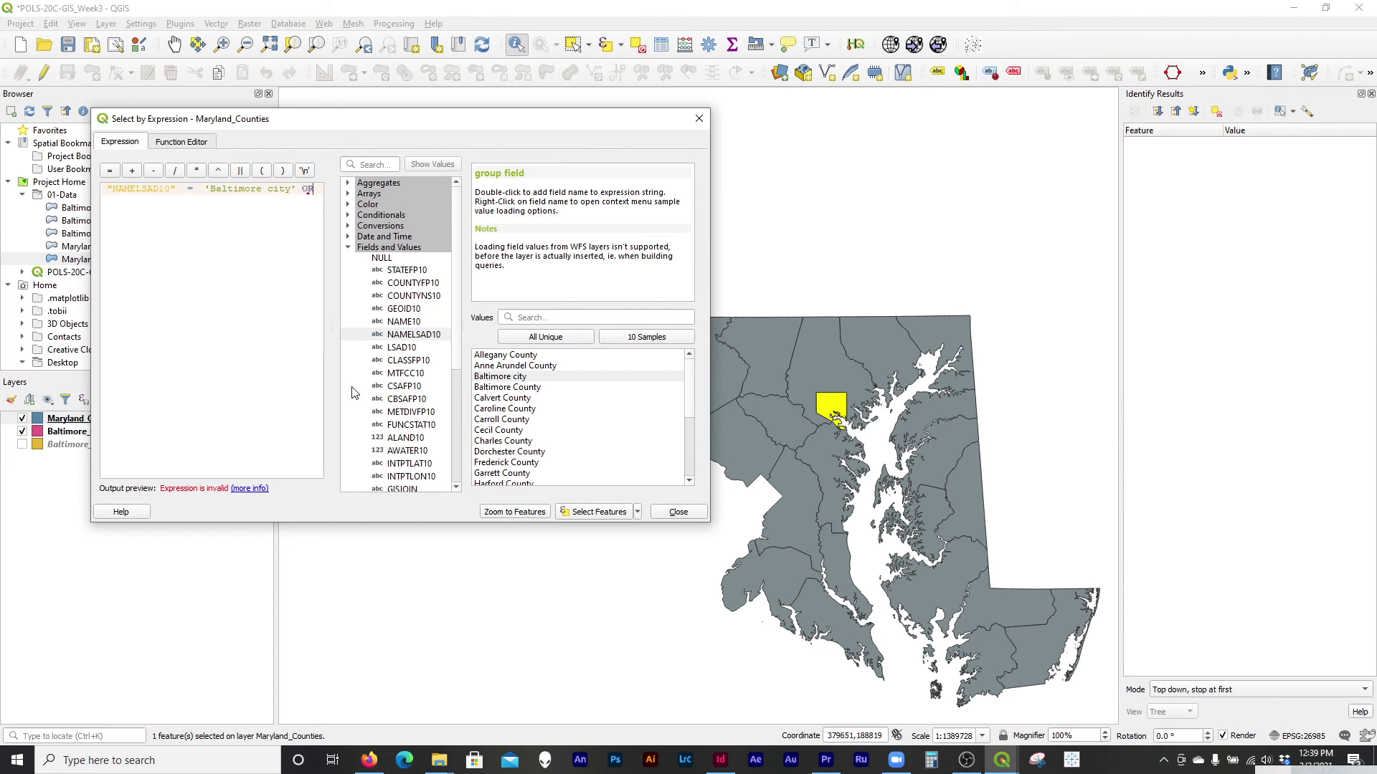
key("Return")
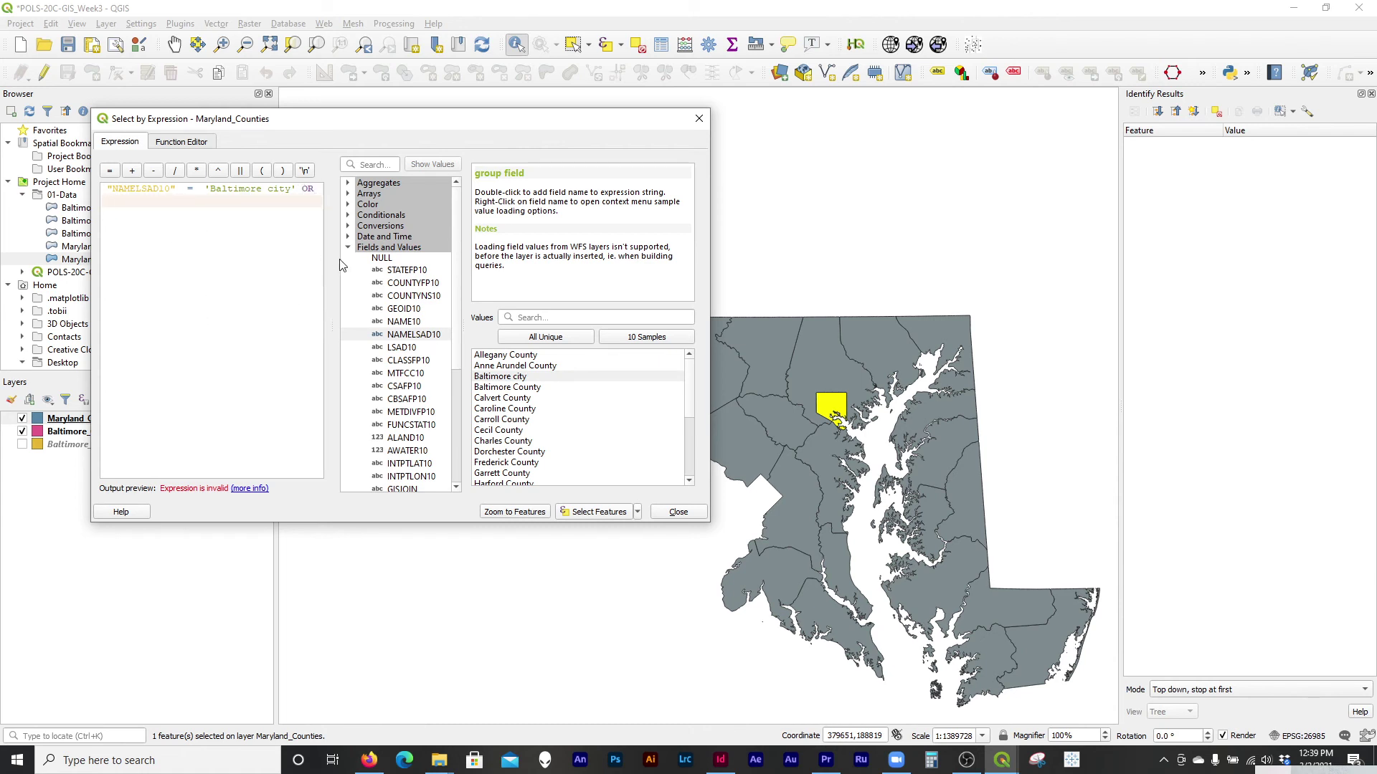
Add "NAMELSAD10" = 'Baltimore County' as the second condition, selecting both Baltimore features
double_click(422, 335)
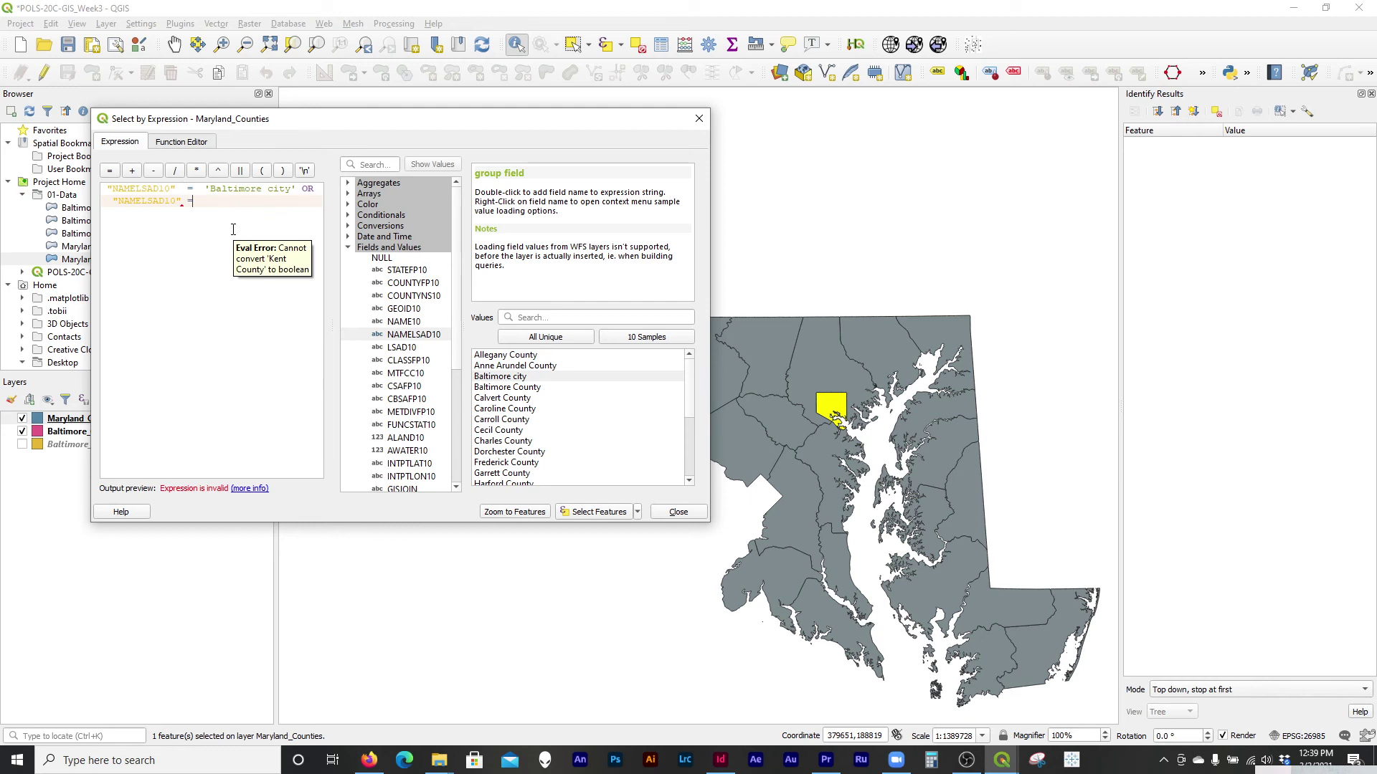
double_click(534, 391)
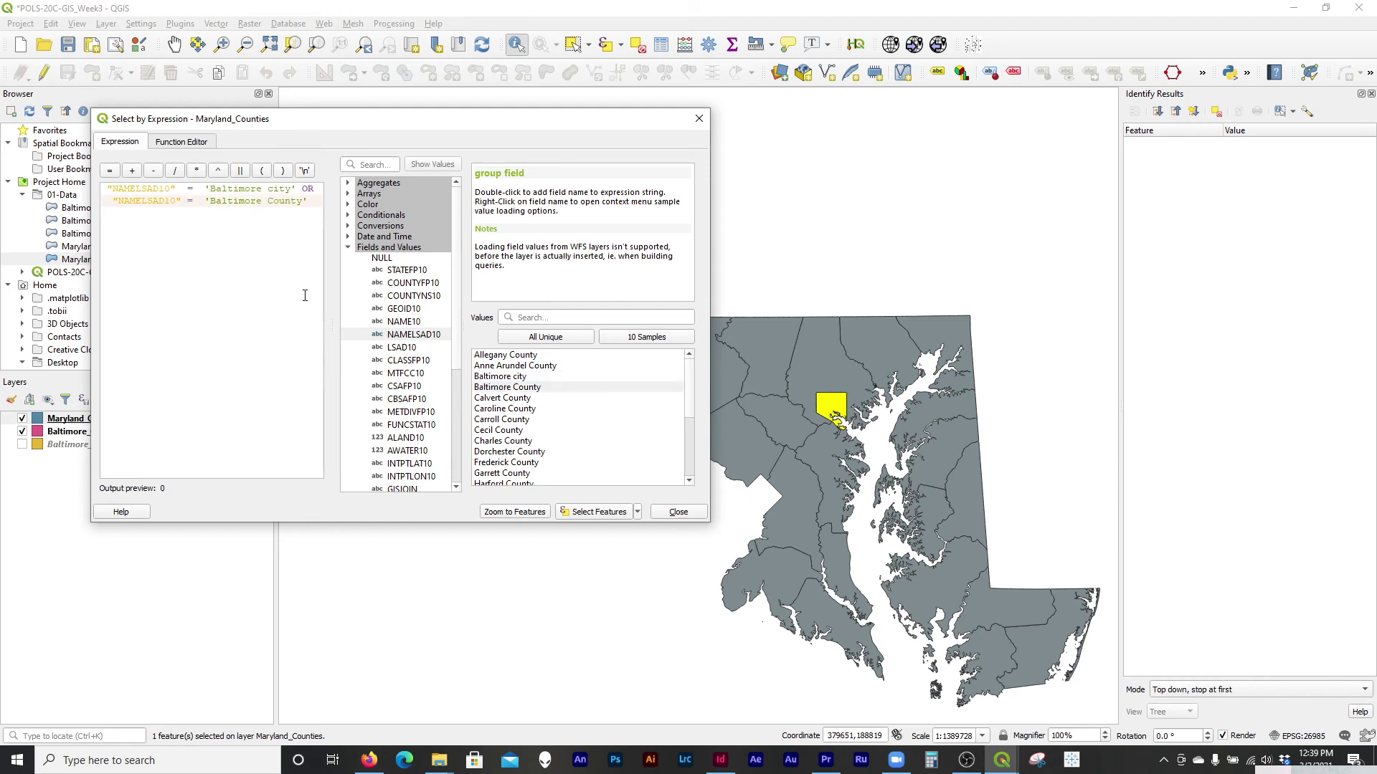
left_click(597, 512)
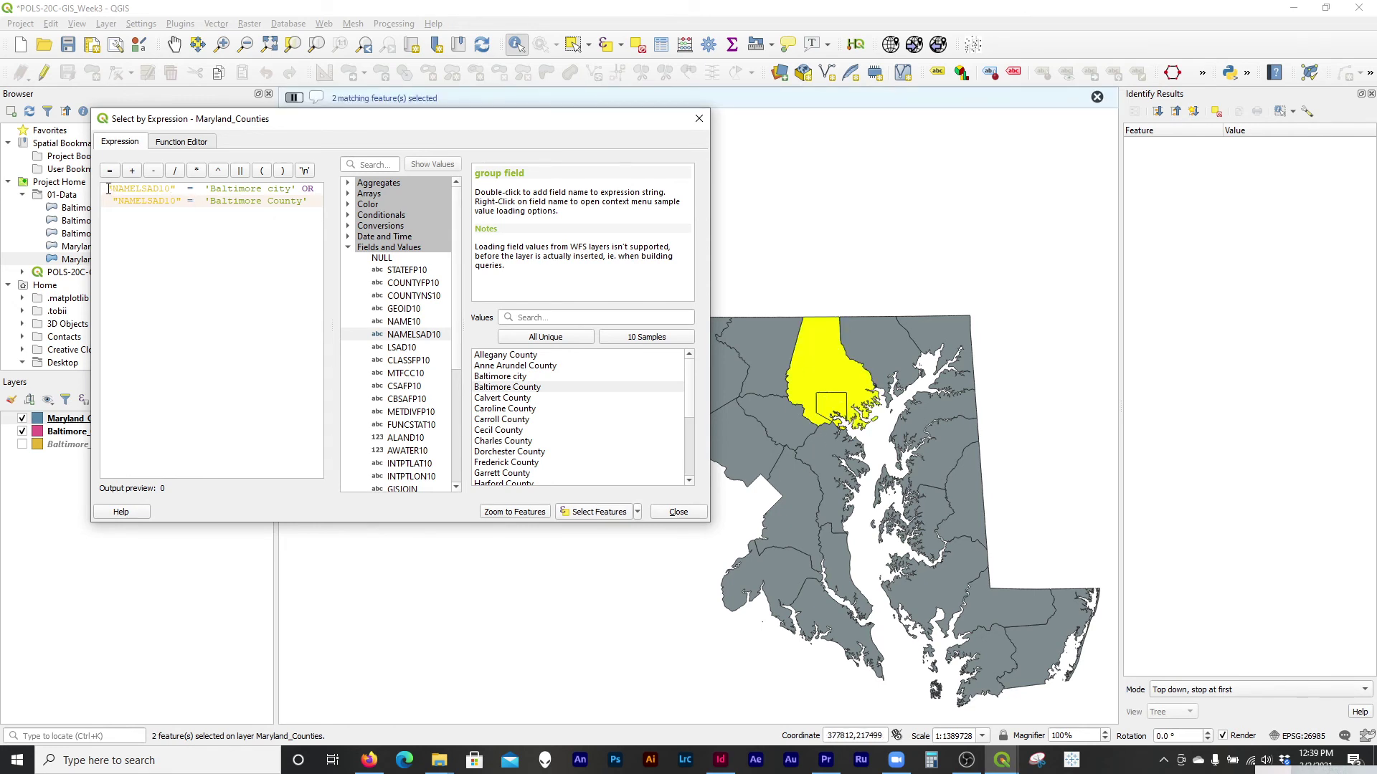
left_click_drag(109, 188, 297, 190)
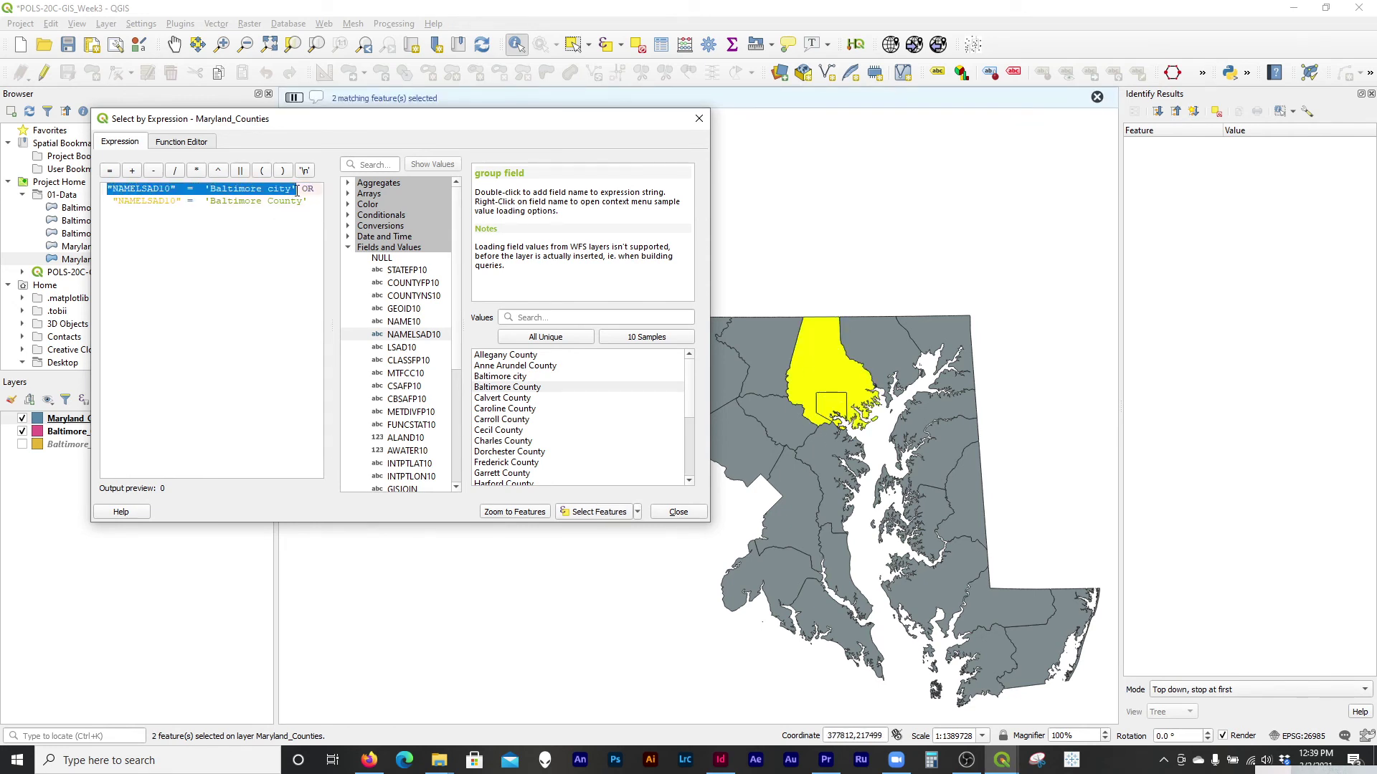
left_click_drag(113, 202, 313, 202)
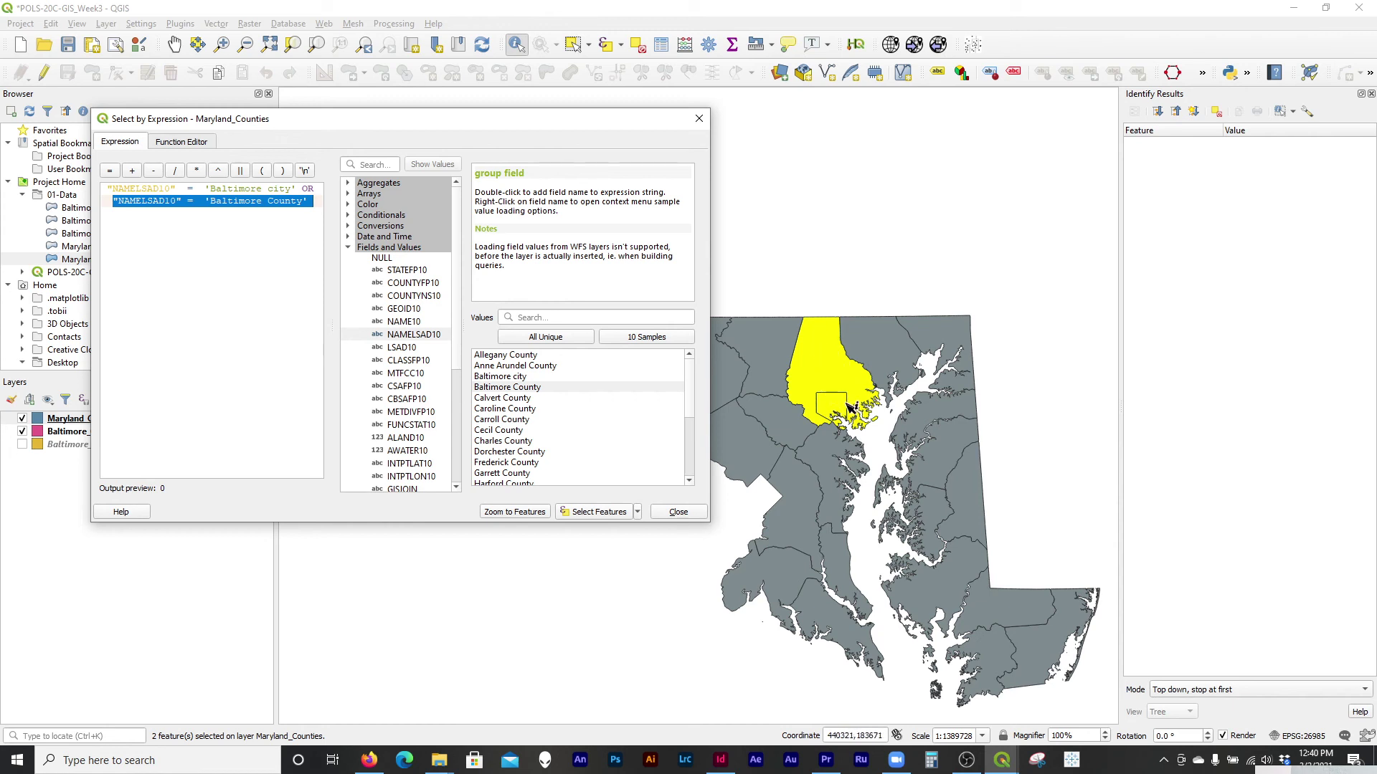
Replace OR with AND and run the selection, which matches no counties
left_click(313, 201)
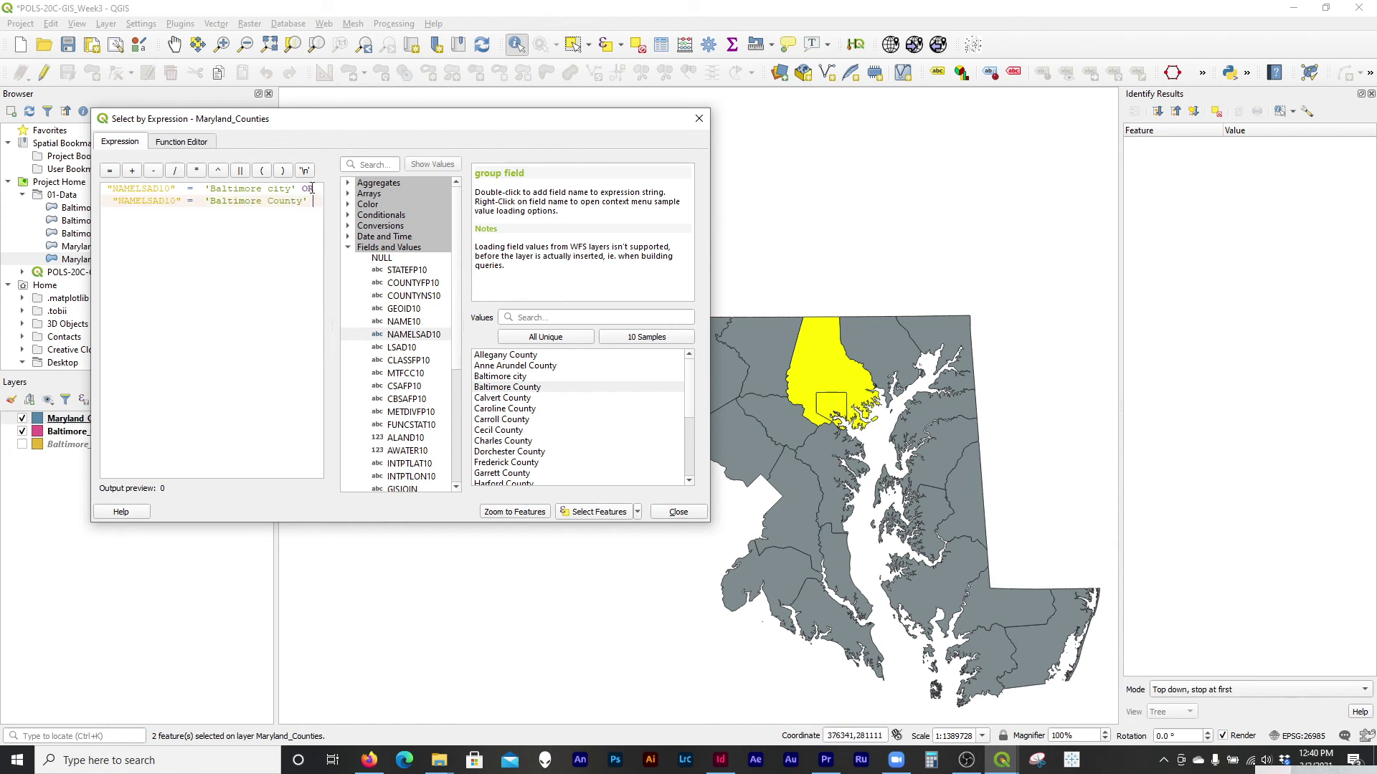
left_click_drag(302, 189, 311, 190)
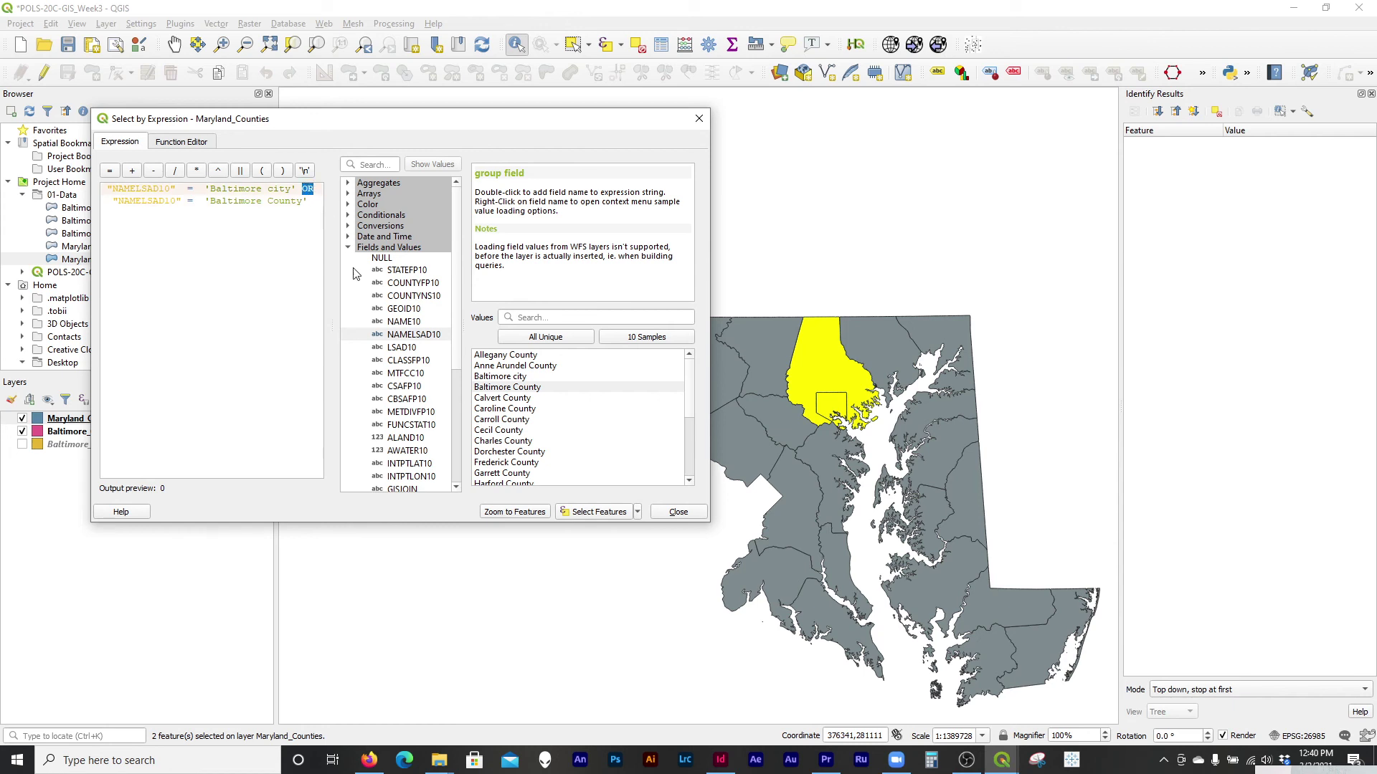
type("AND")
left_click(587, 512)
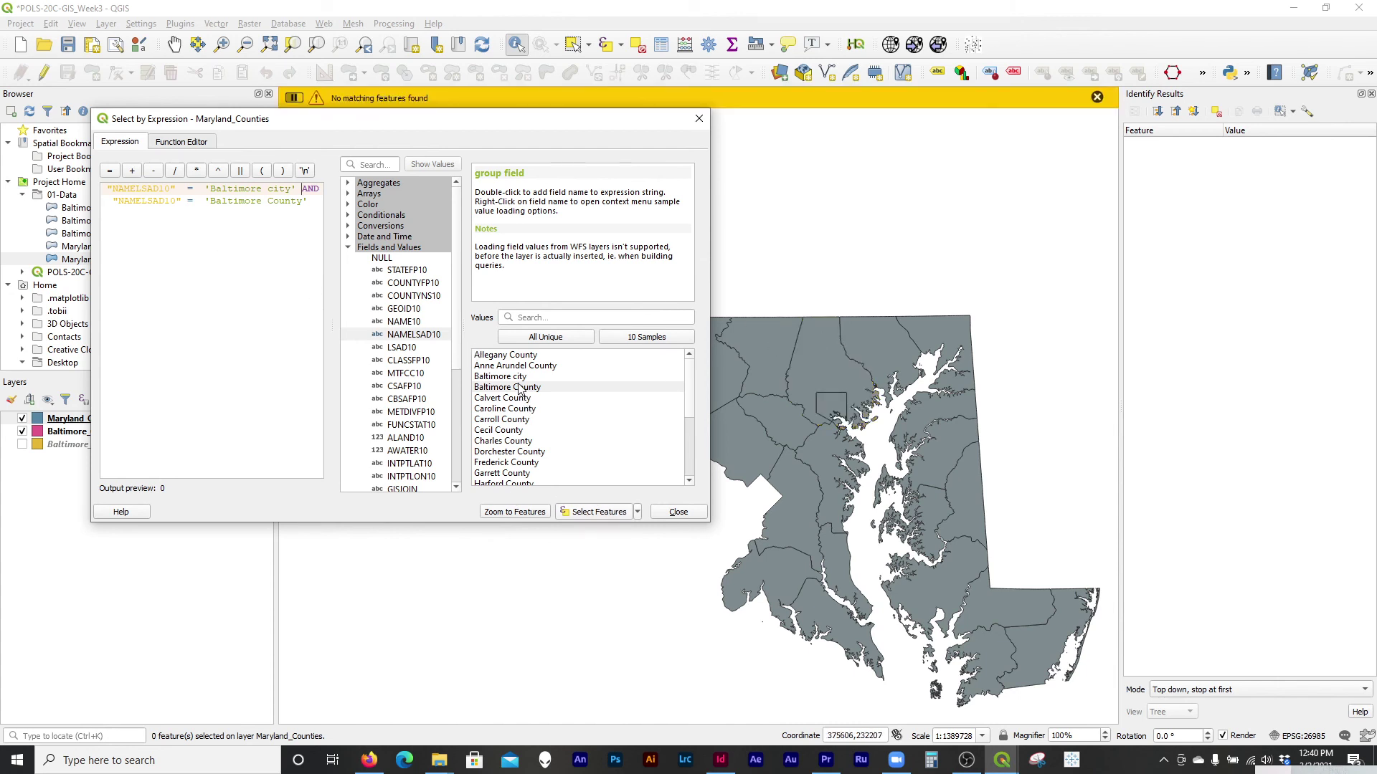
left_click(542, 388)
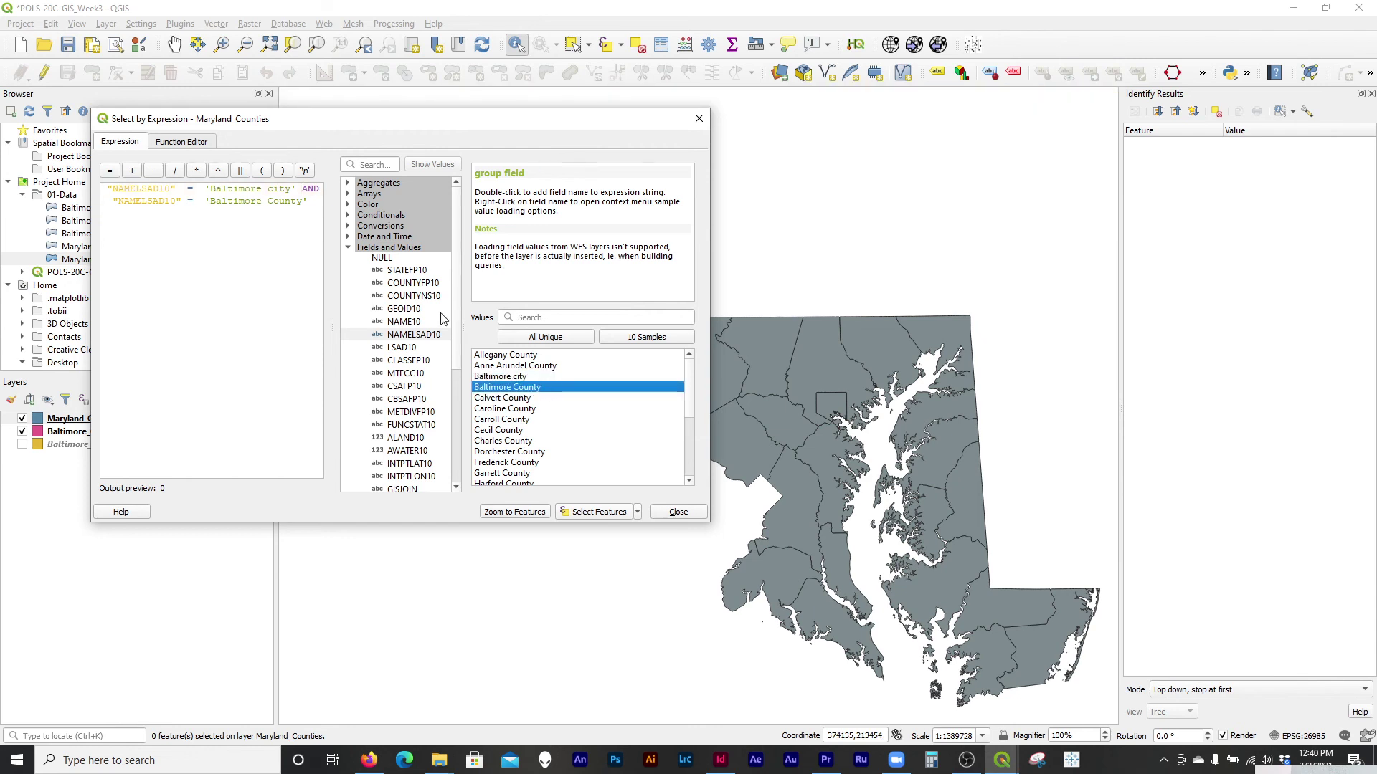
Change AND back to OR, reselect both Baltimore counties, and close the expression dialog
double_click(313, 191)
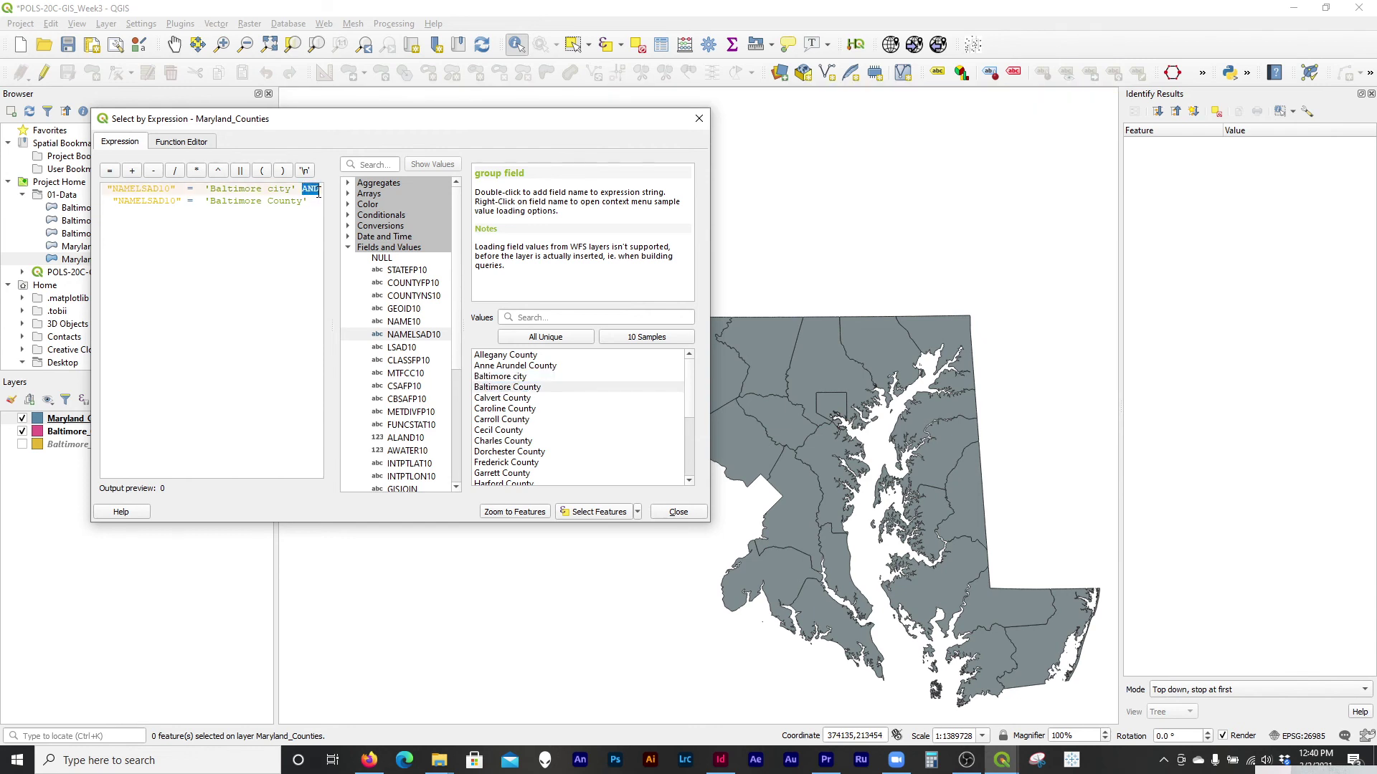
type("OR")
left_click(283, 380)
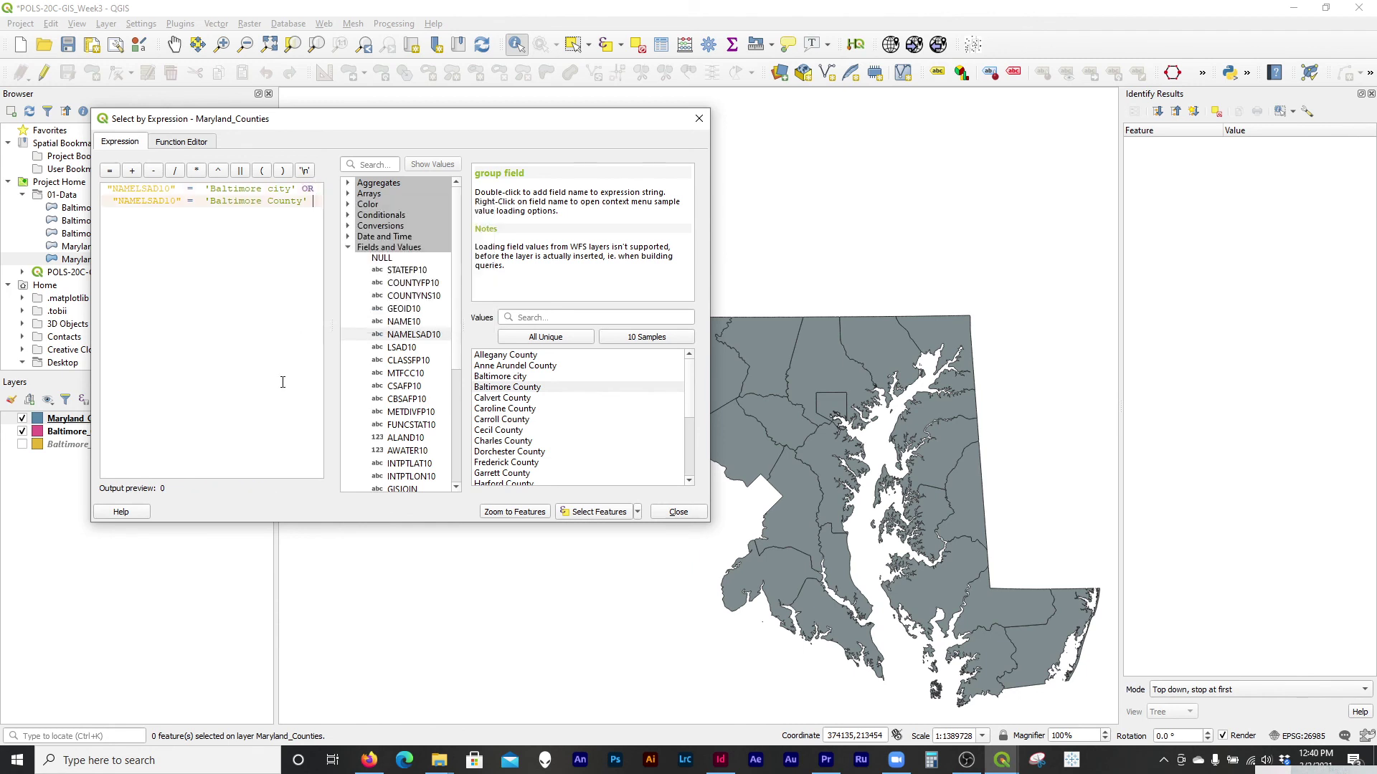
left_click(593, 512)
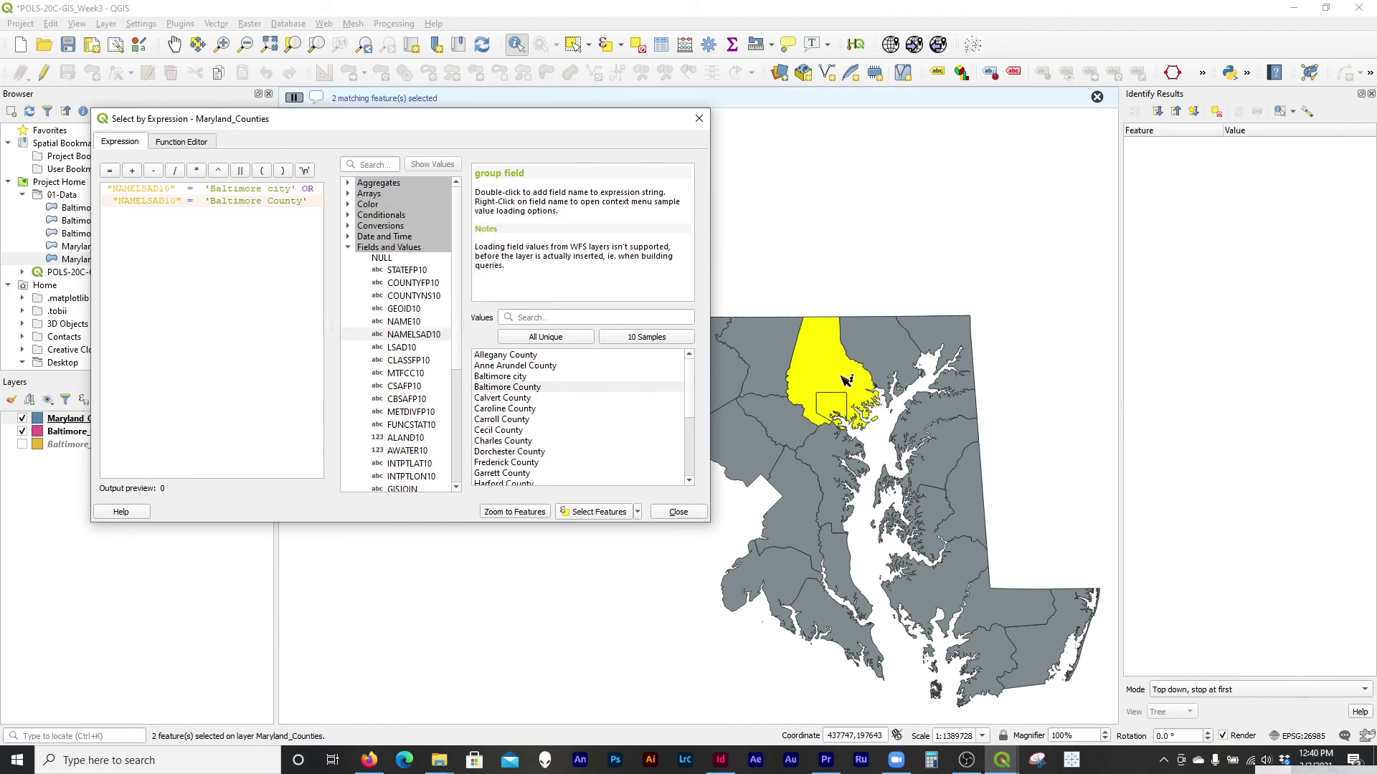
left_click(676, 512)
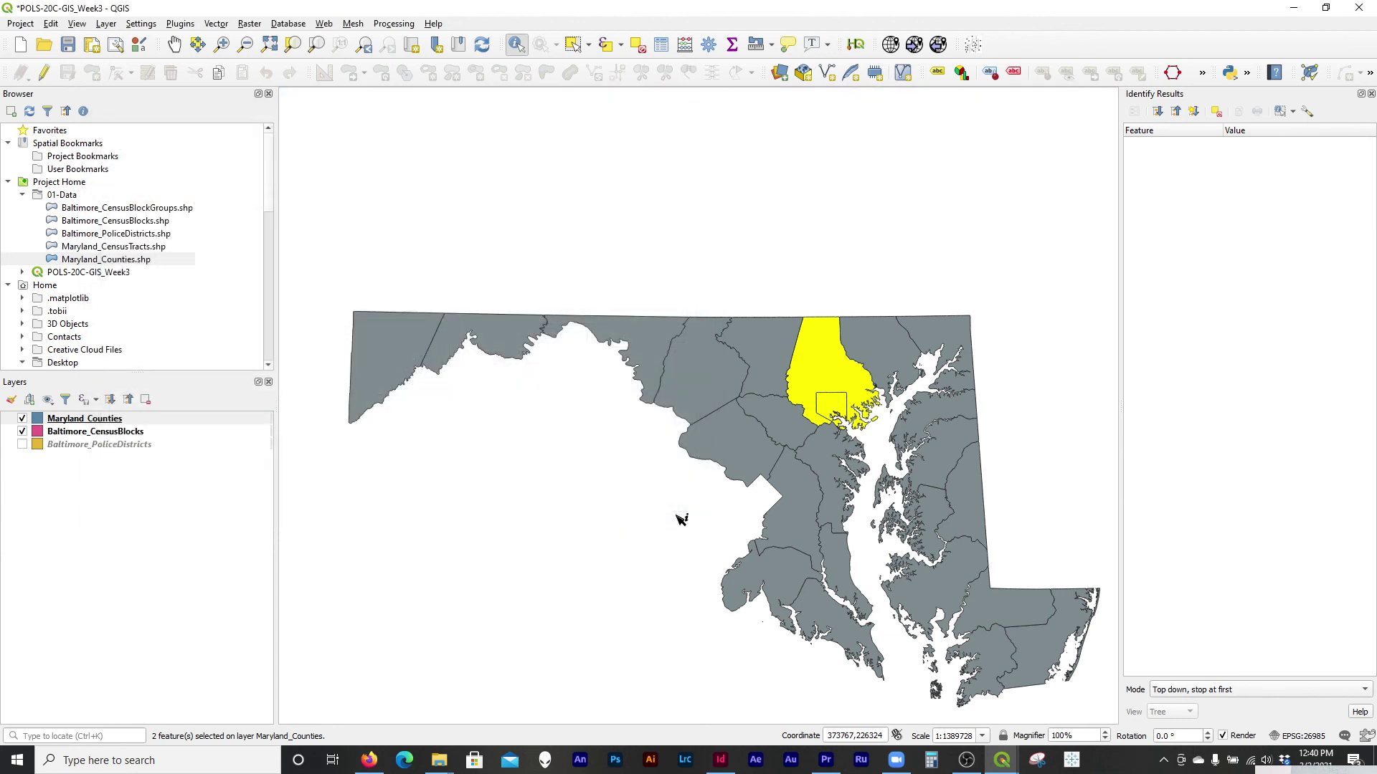
Clear the two-county selection, hide Maryland_Counties, and zoom onto Baltimore's census blocks
left_click(636, 45)
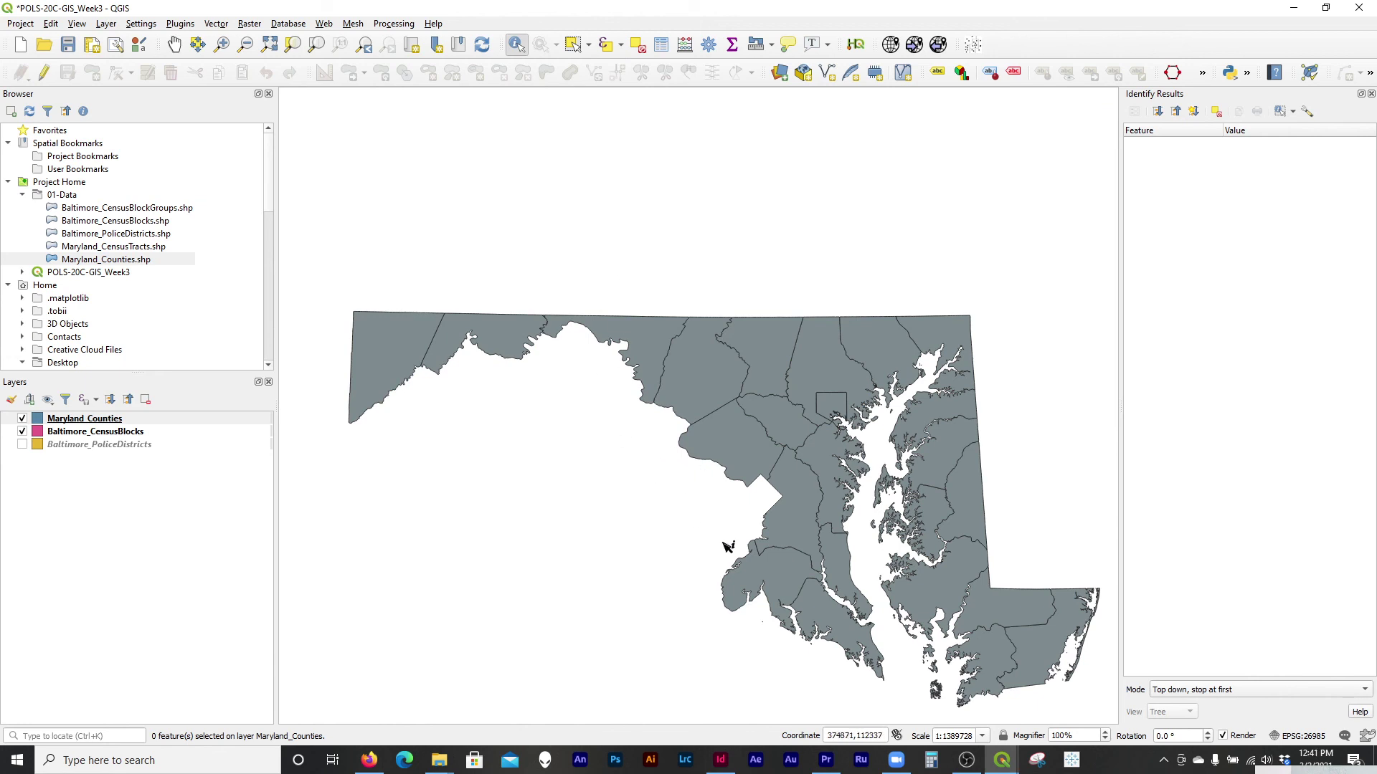
left_click(22, 420)
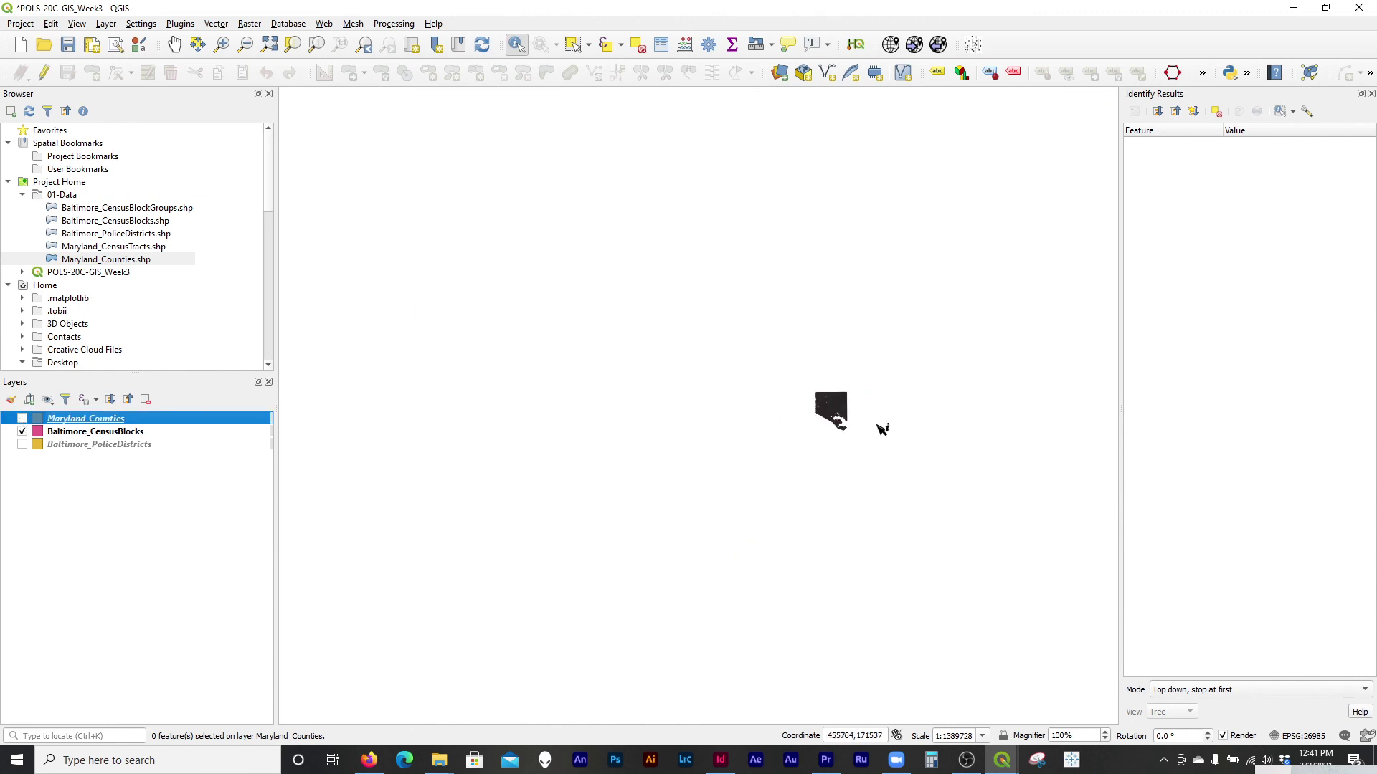
scroll(883, 425, "up", 1)
scroll(884, 417, "up", 2)
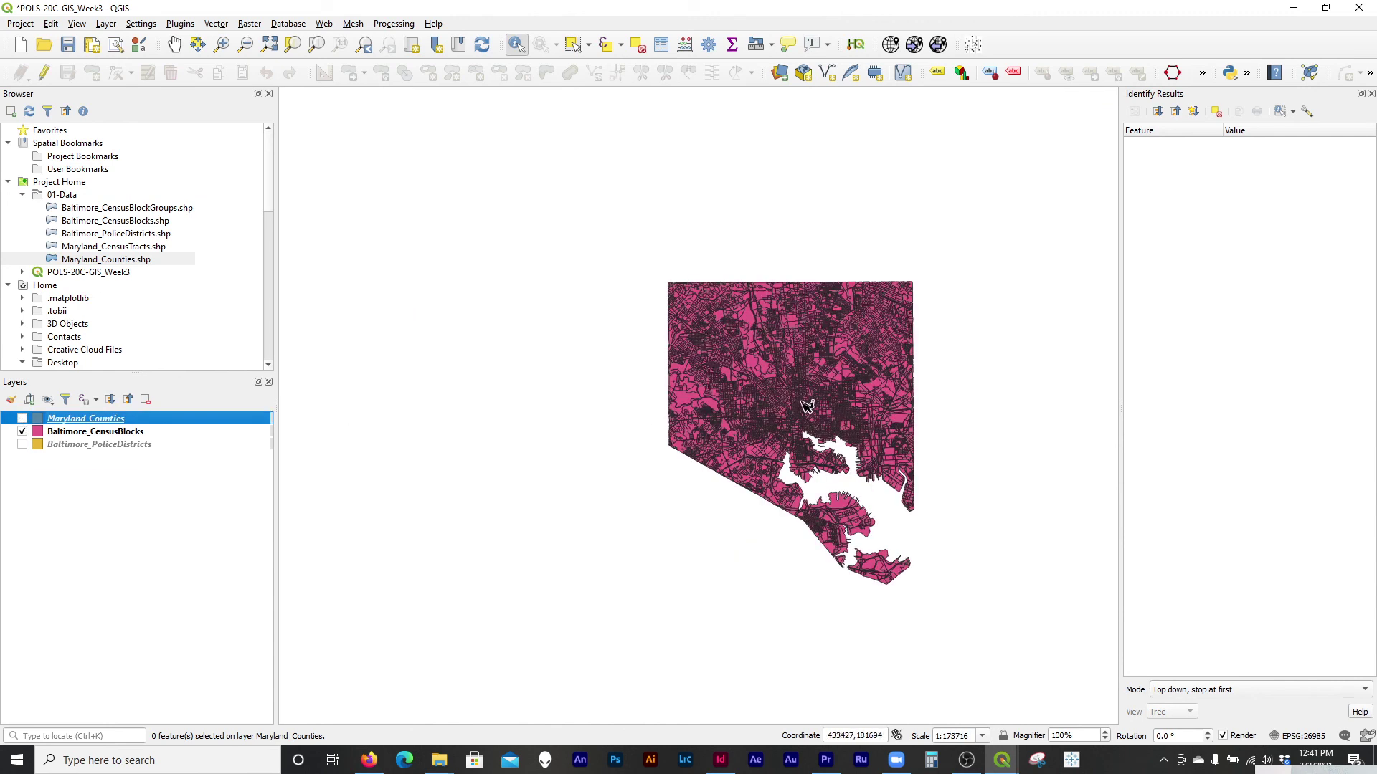
scroll(844, 427, "up", 1)
left_click_drag(845, 428, 768, 397)
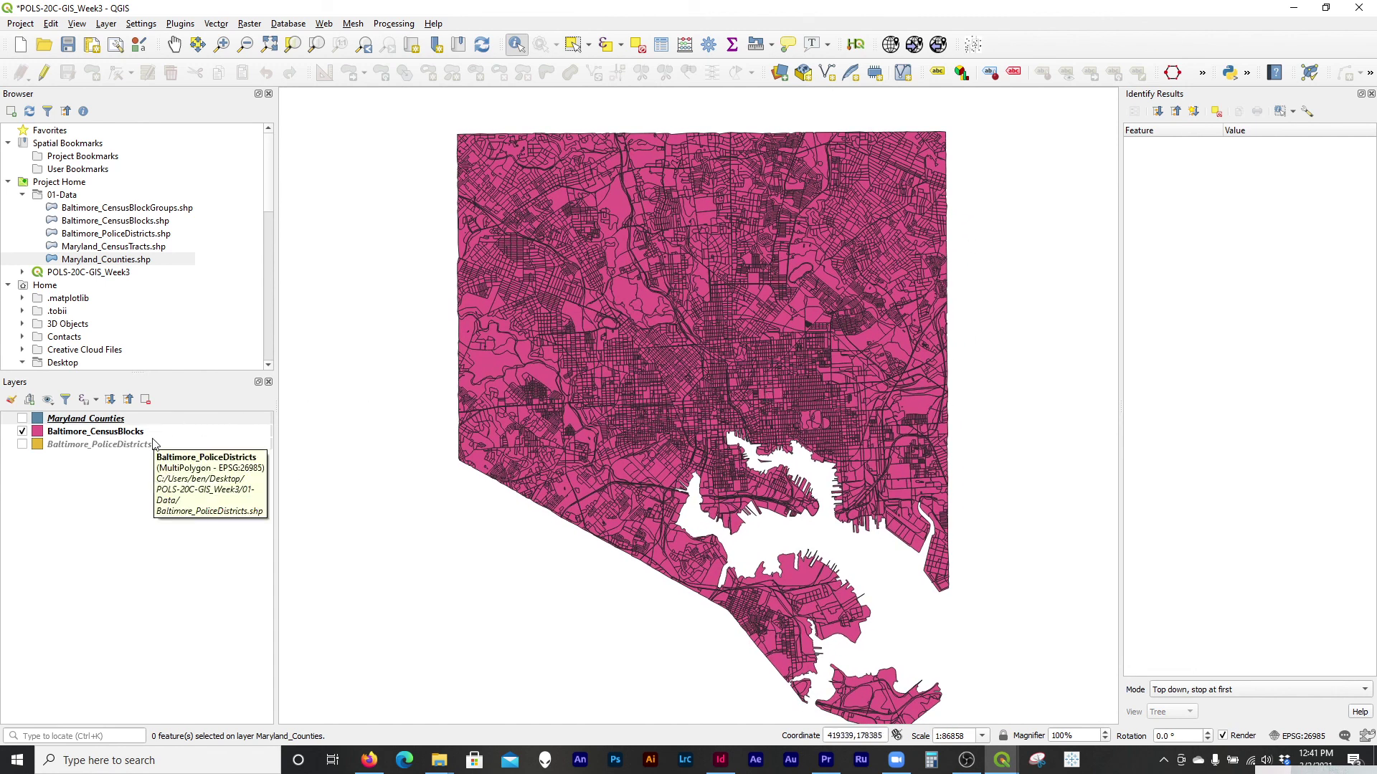
left_click(23, 419)
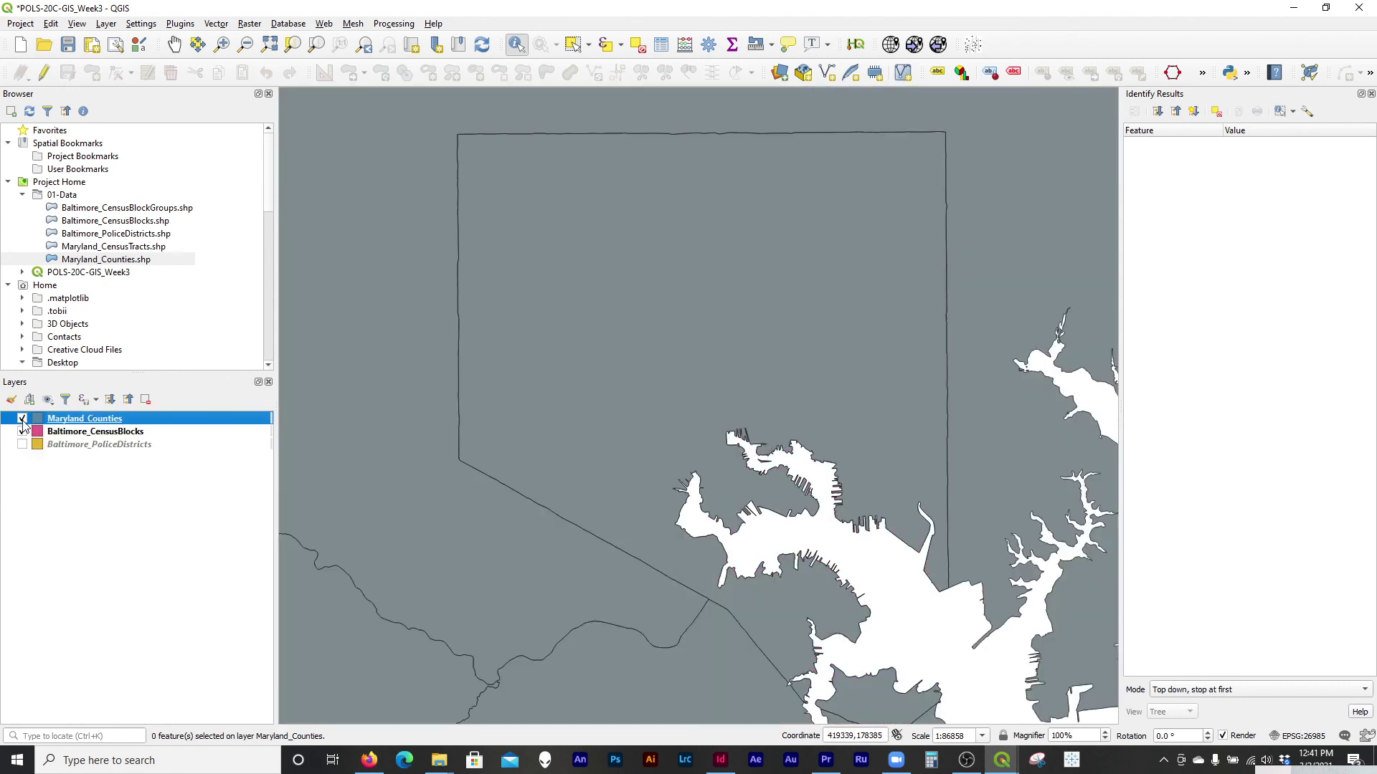
left_click(22, 419)
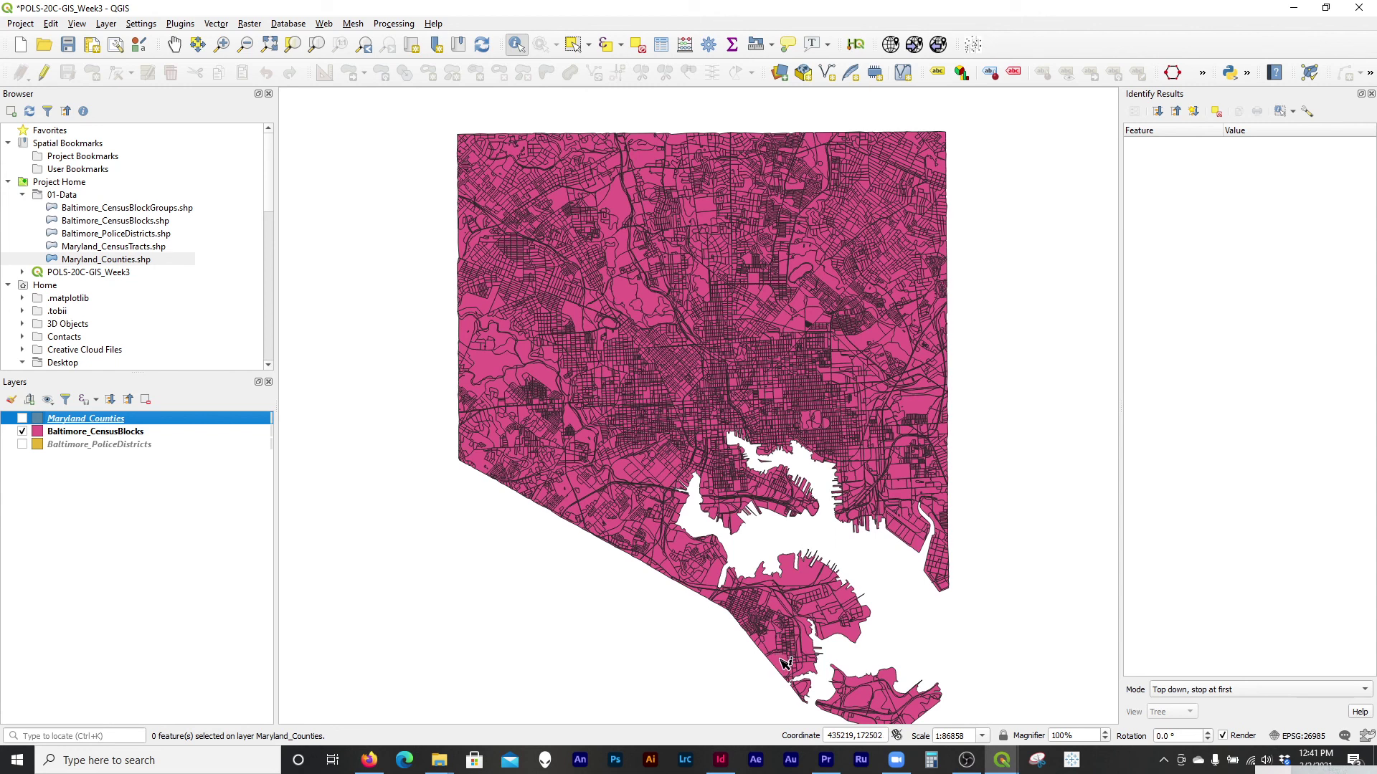
mouse_move(966, 758)
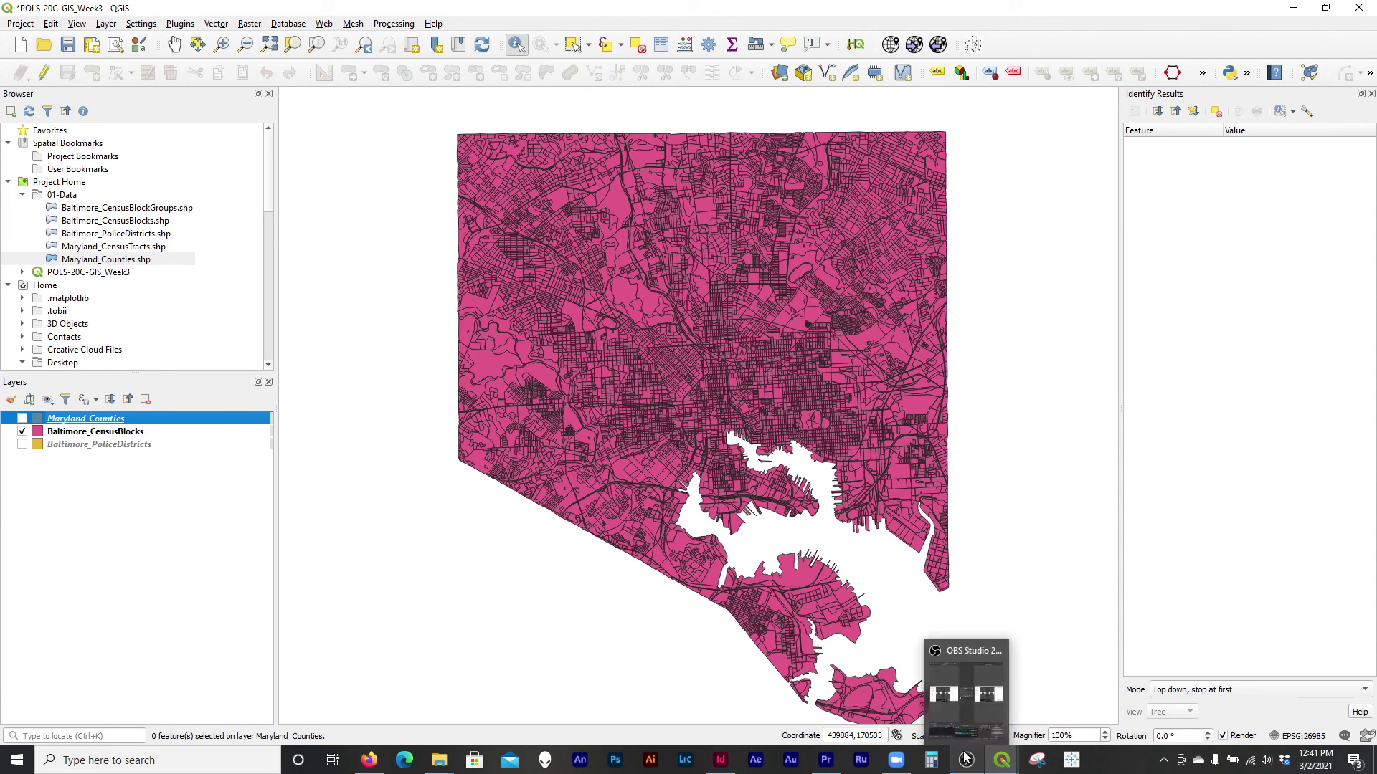